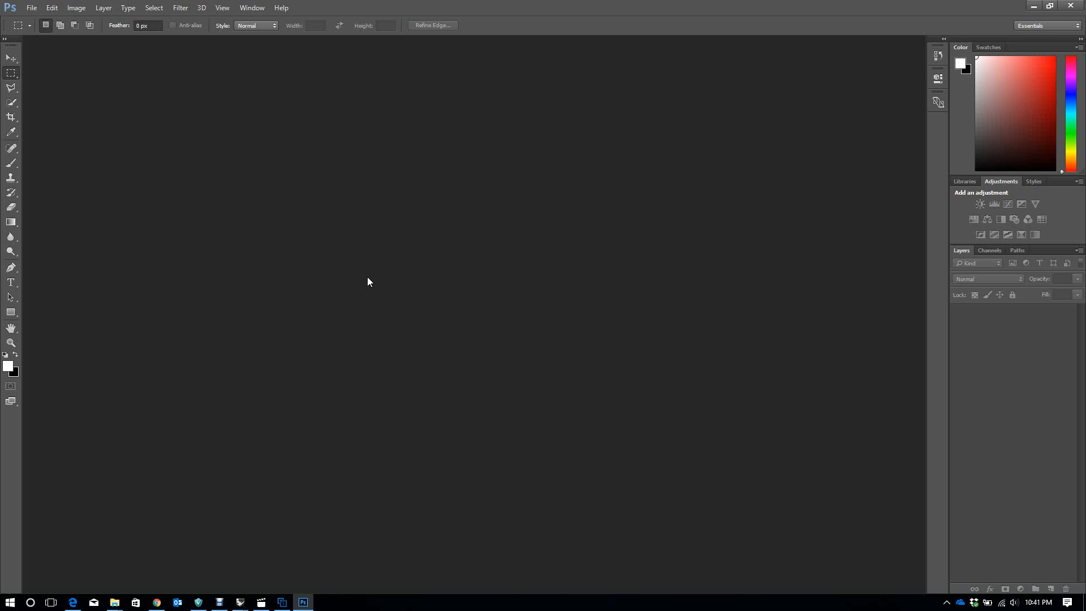
Step: Switch to File Explorer, open the Desktop folder and display its files as large icons
mouse_move(114, 601)
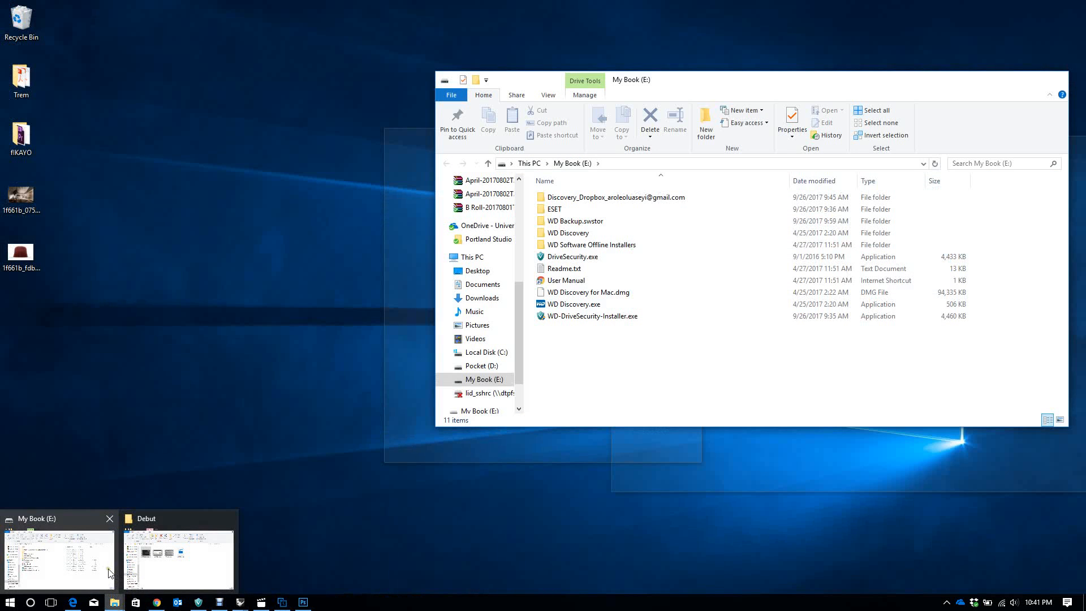
click(111, 573)
click(477, 271)
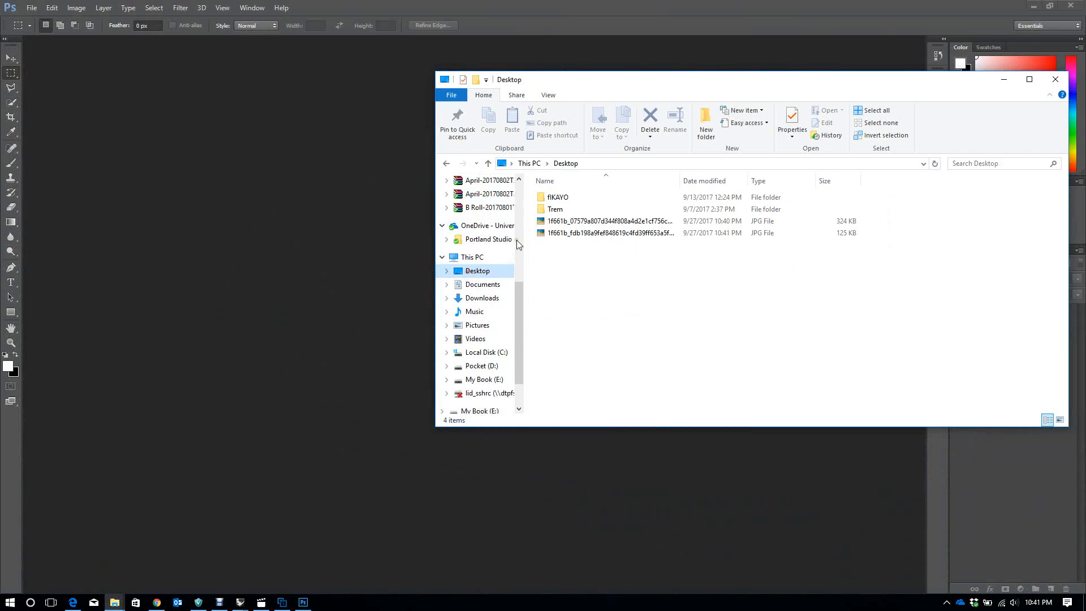
click(591, 220)
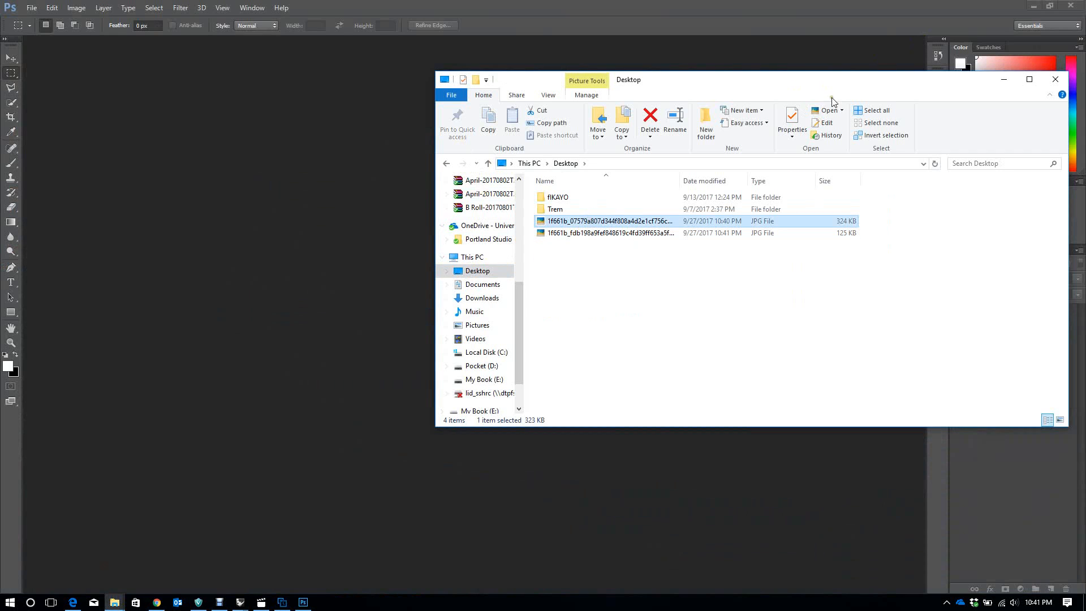
click(548, 95)
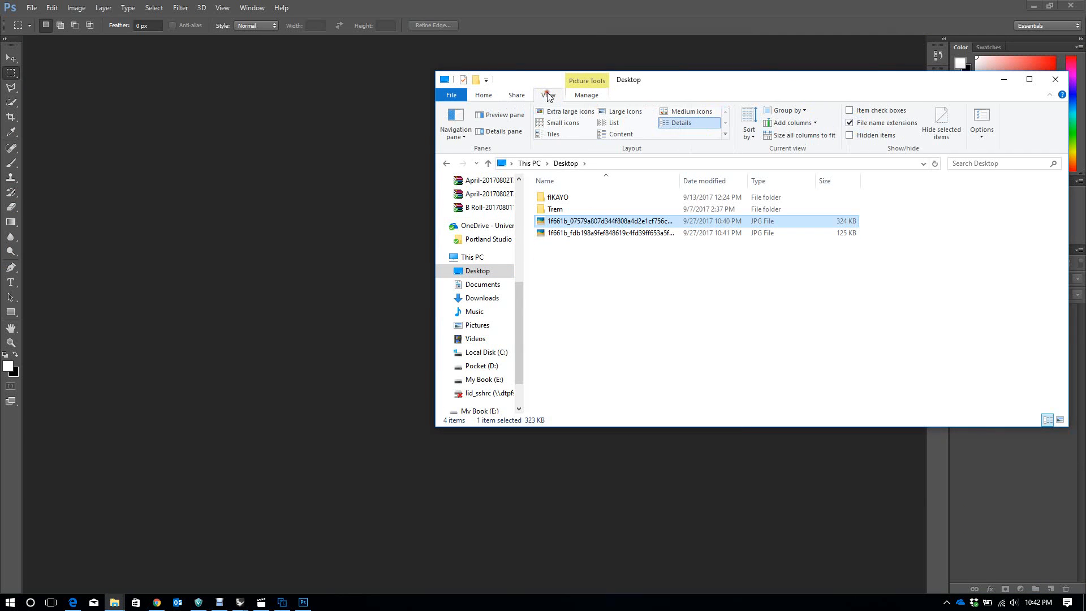
click(622, 112)
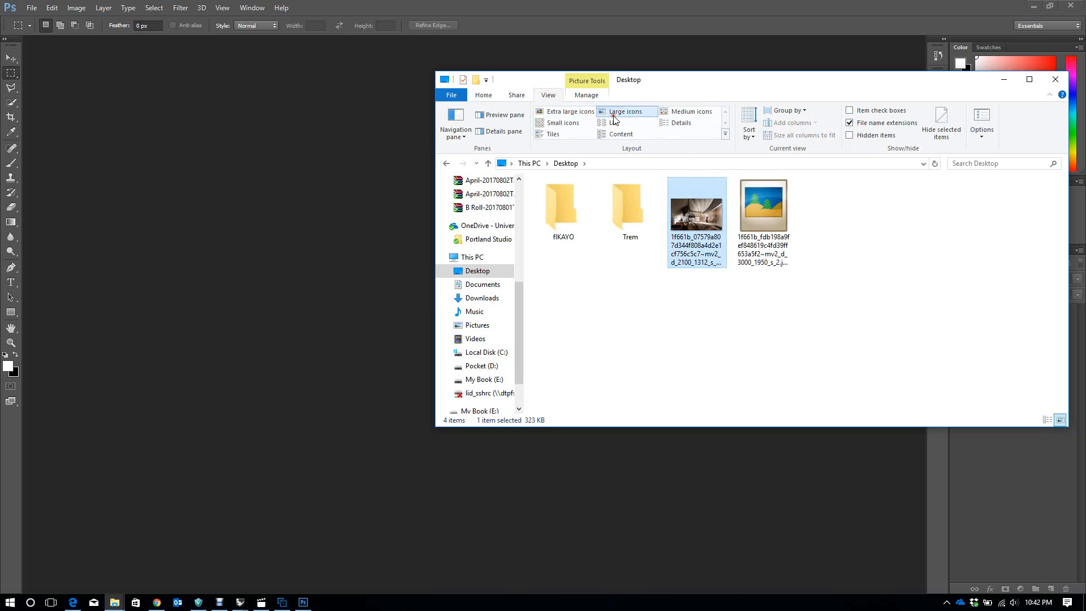
click(737, 234)
click(759, 335)
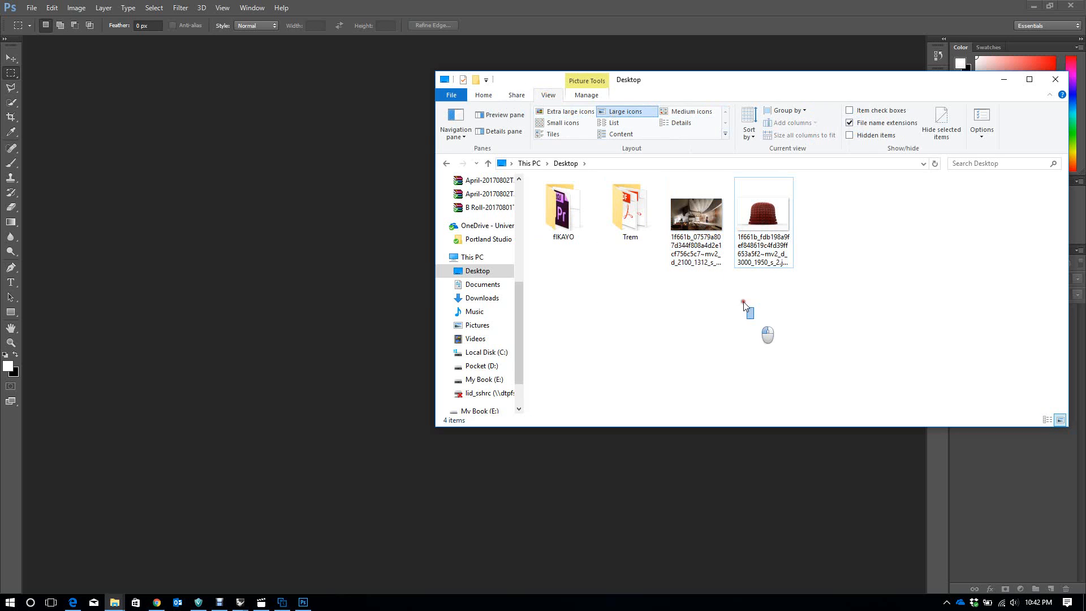
Step: Open the kitchen interior image from the Desktop folder in Photoshop and convert its locked background into a regular layer
click(711, 249)
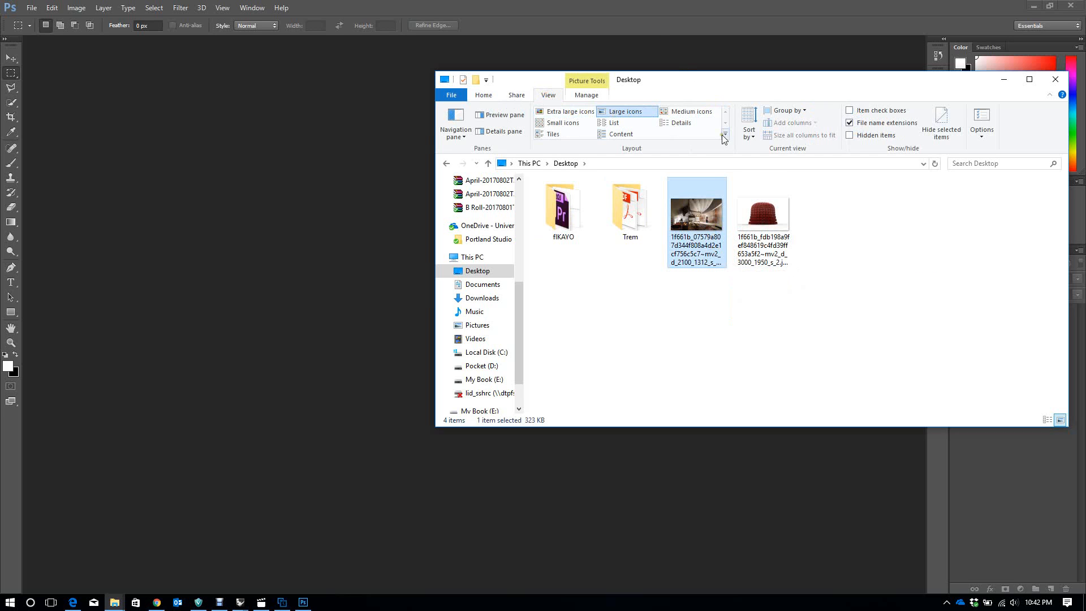
drag(702, 221, 363, 291)
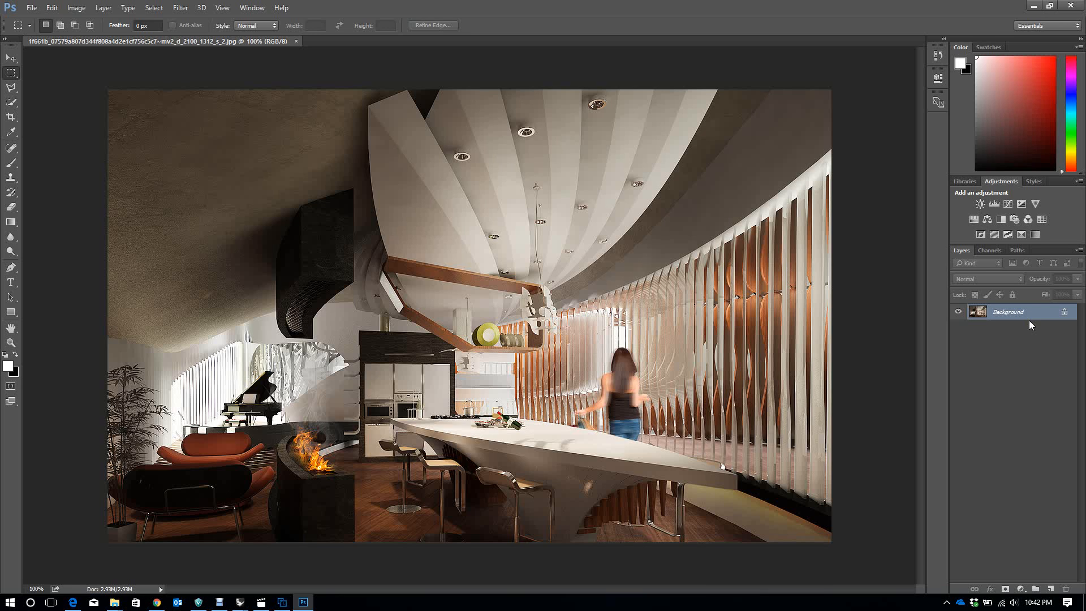
double_click(1046, 312)
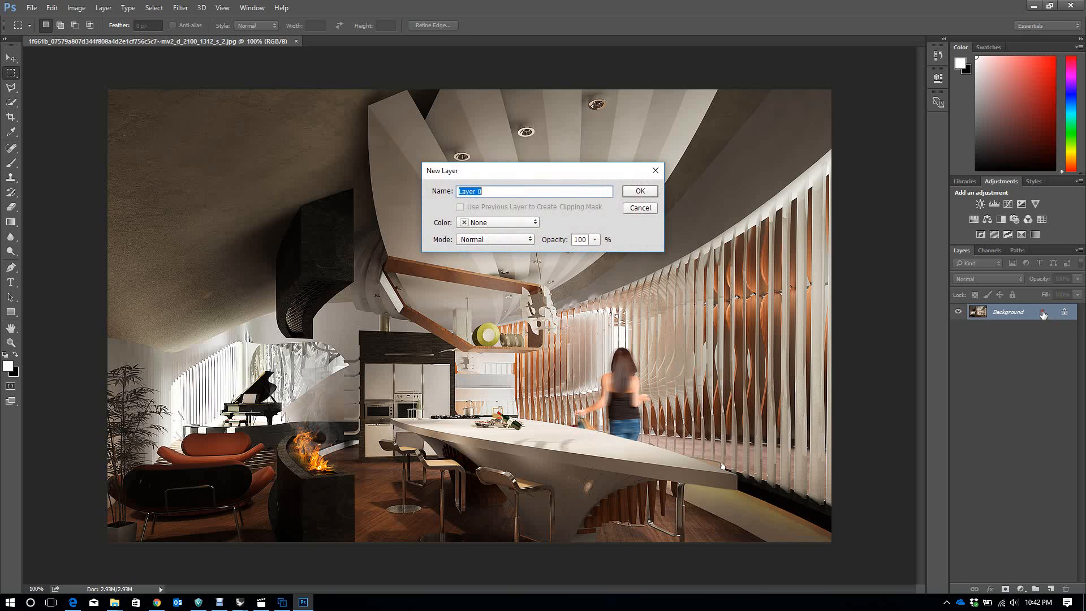
click(656, 194)
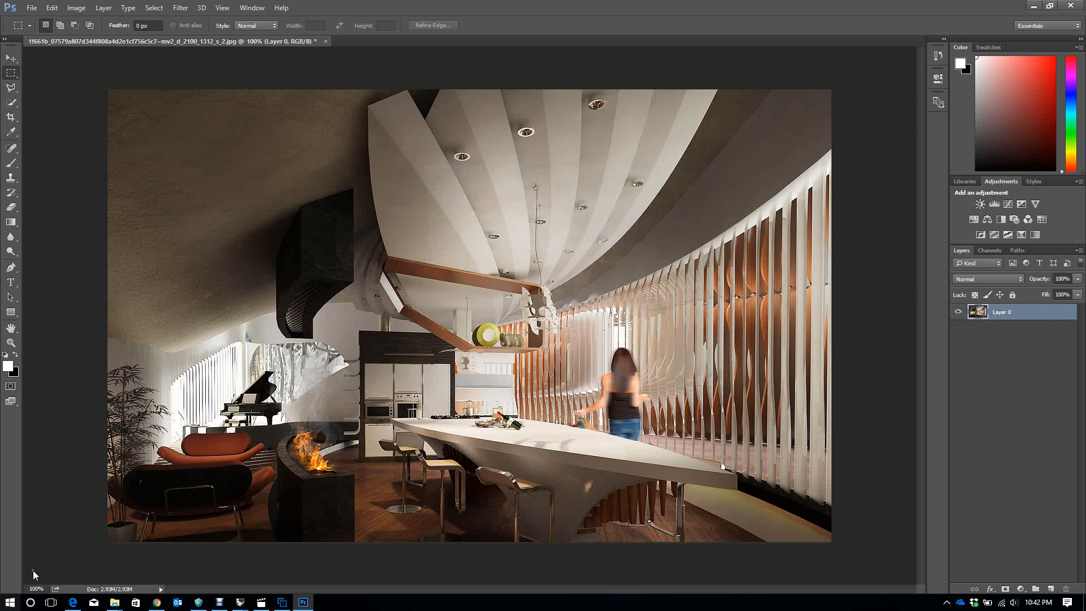
Step: Place the red lampshade image from the Desktop folder into the kitchen interior document as a new layer
mouse_move(116, 603)
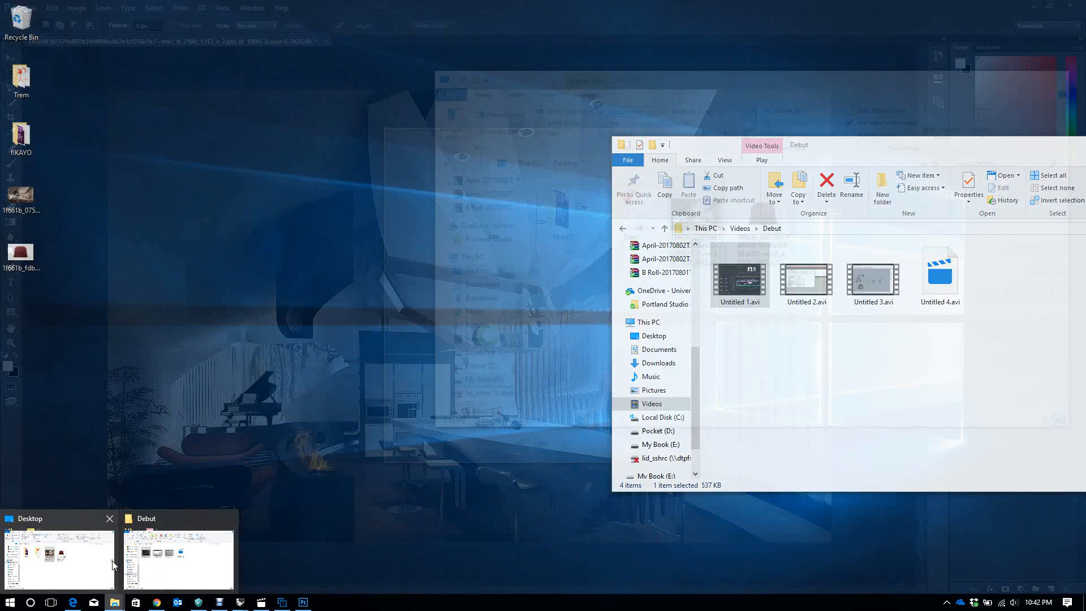
click(113, 564)
click(768, 257)
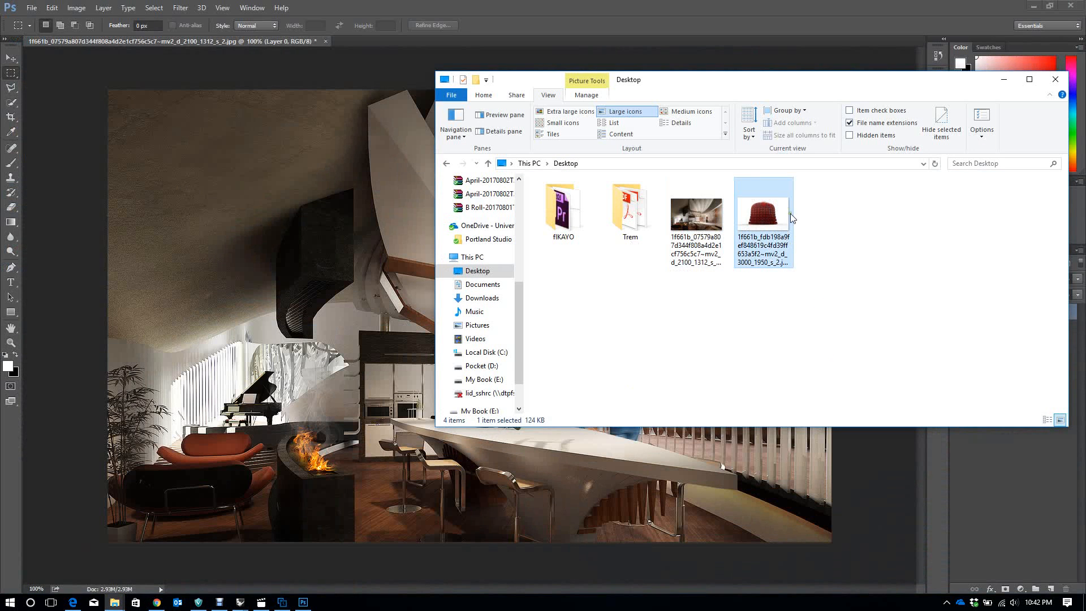
drag(778, 253, 280, 288)
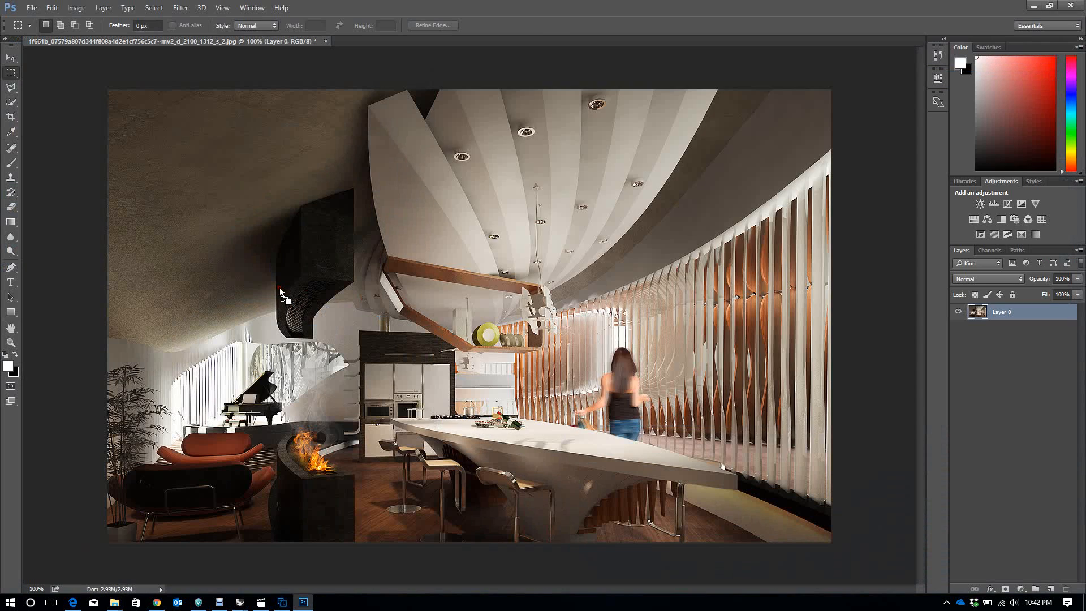
key(Return)
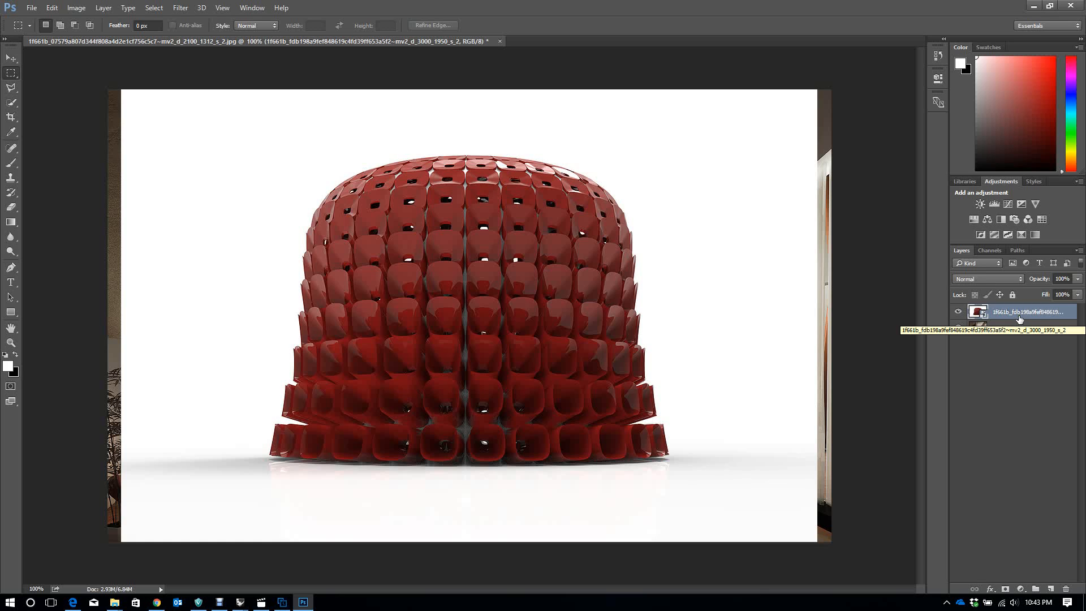
Step: Scale the placed lampshade layer down to about 23%
key(ctrl+t)
key(Return)
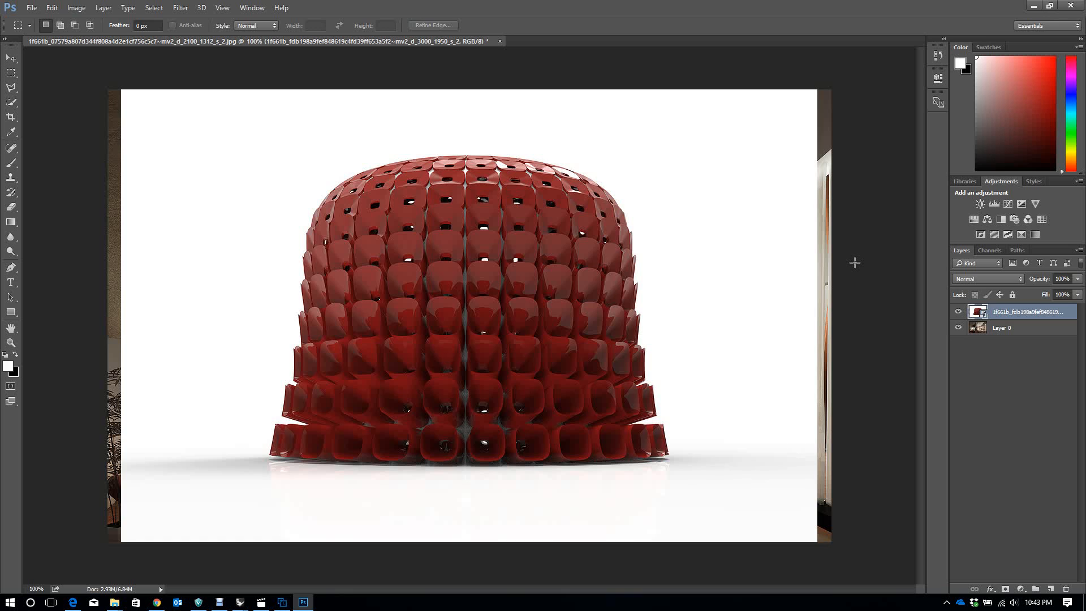
key(ctrl+t)
drag(818, 89, 622, 306)
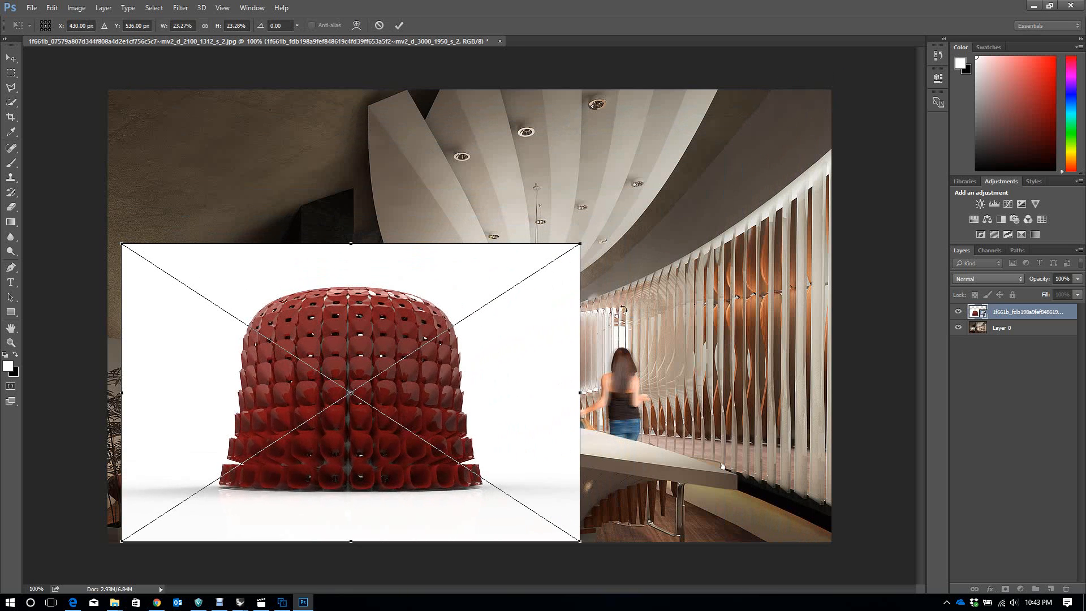
key(Return)
Step: Move the lampshade layer up and to the right so it sits near the middle of the interior image
click(11, 58)
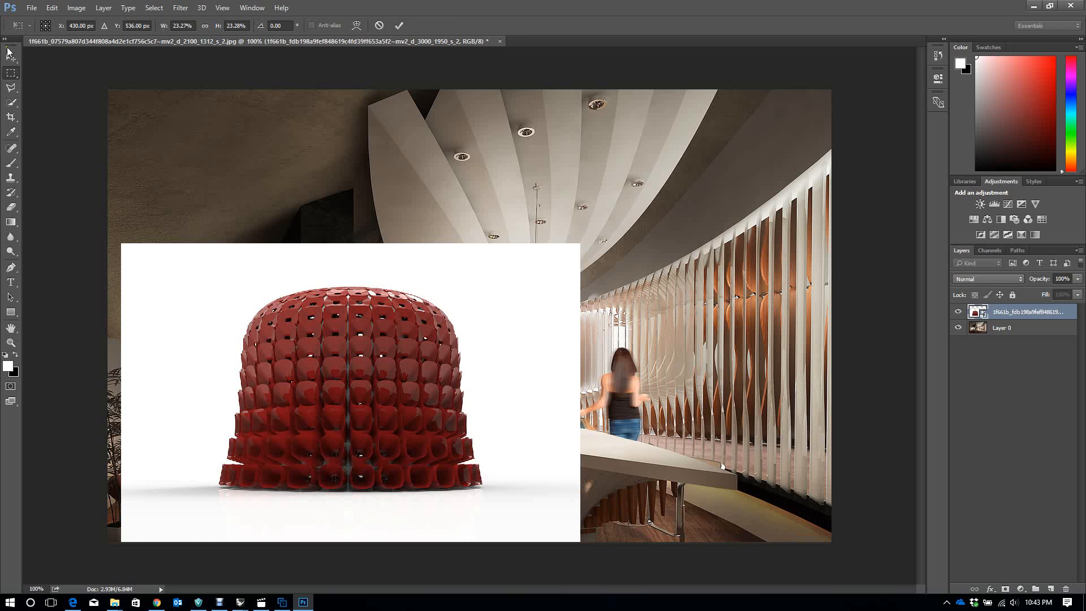
drag(346, 503, 467, 392)
drag(436, 323, 449, 329)
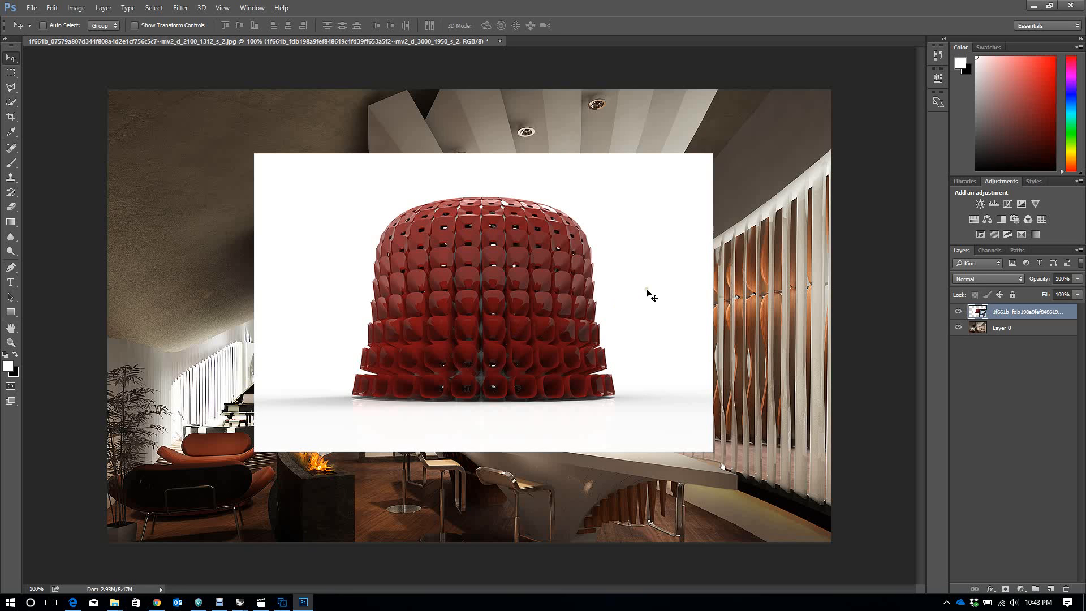
click(10, 210)
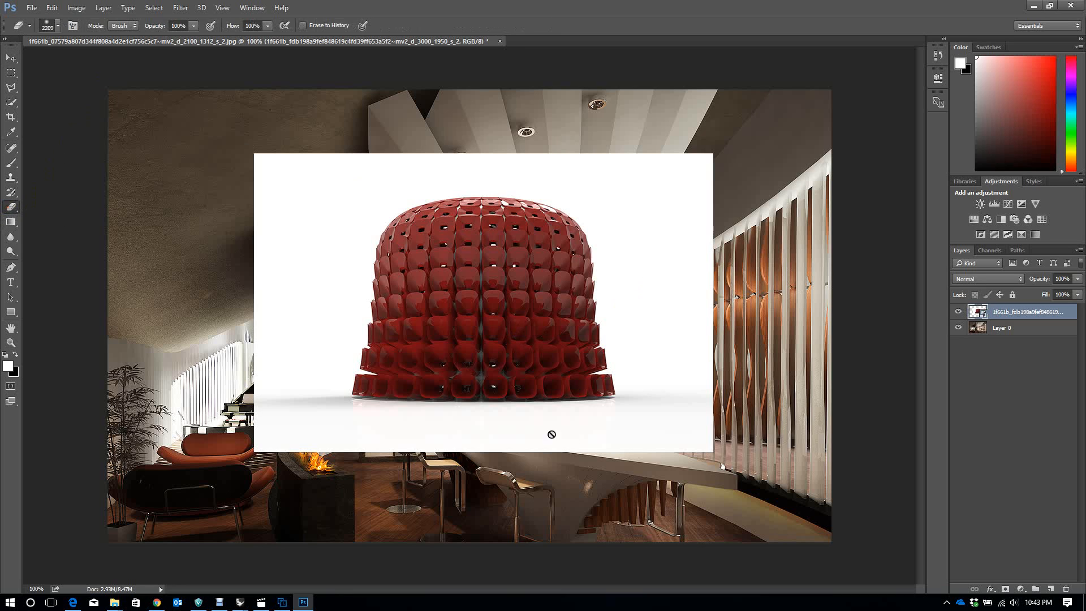
click(558, 334)
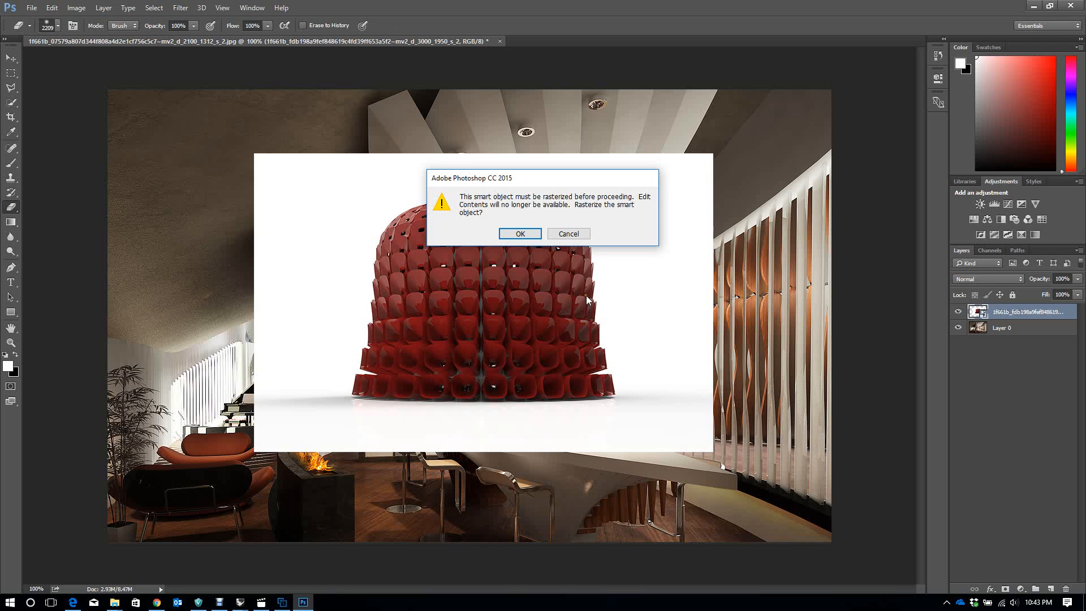
click(575, 234)
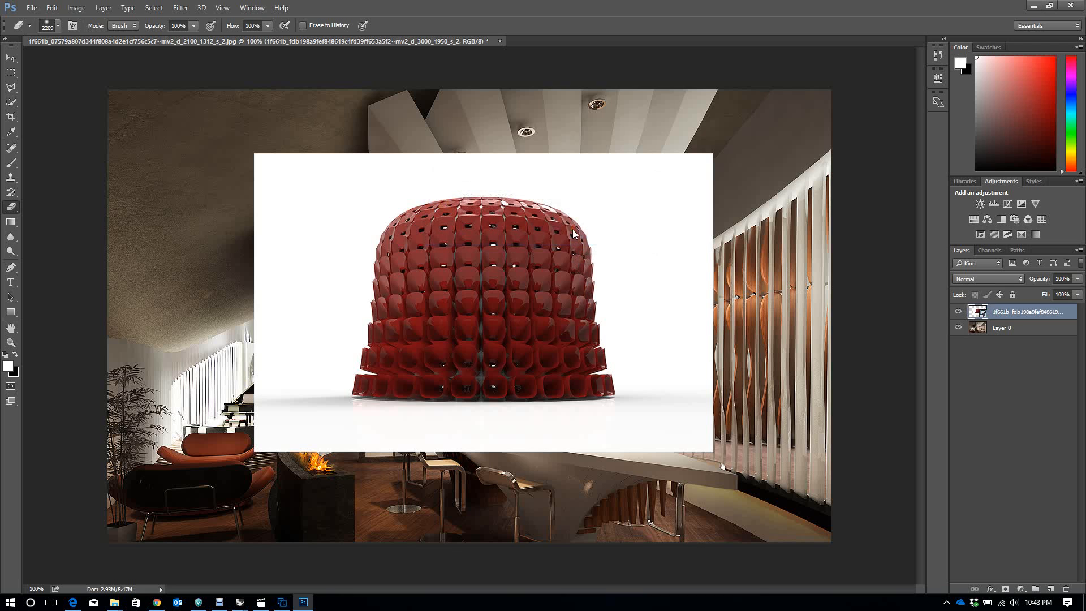
Step: Rasterize the lampshade layer and move it toward the upper left of the interior image
right_click(1000, 312)
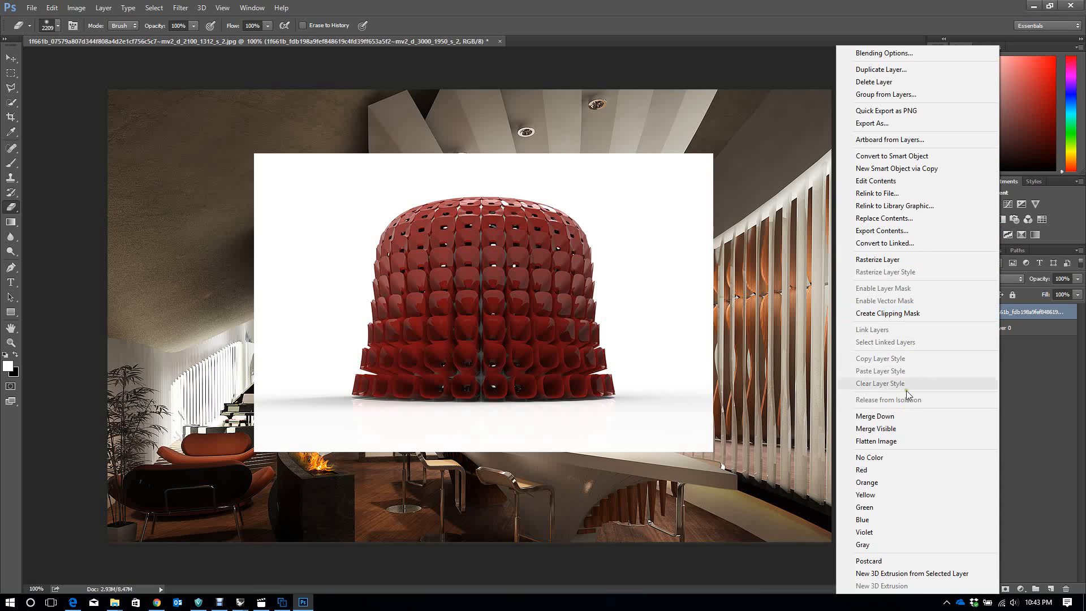
click(893, 264)
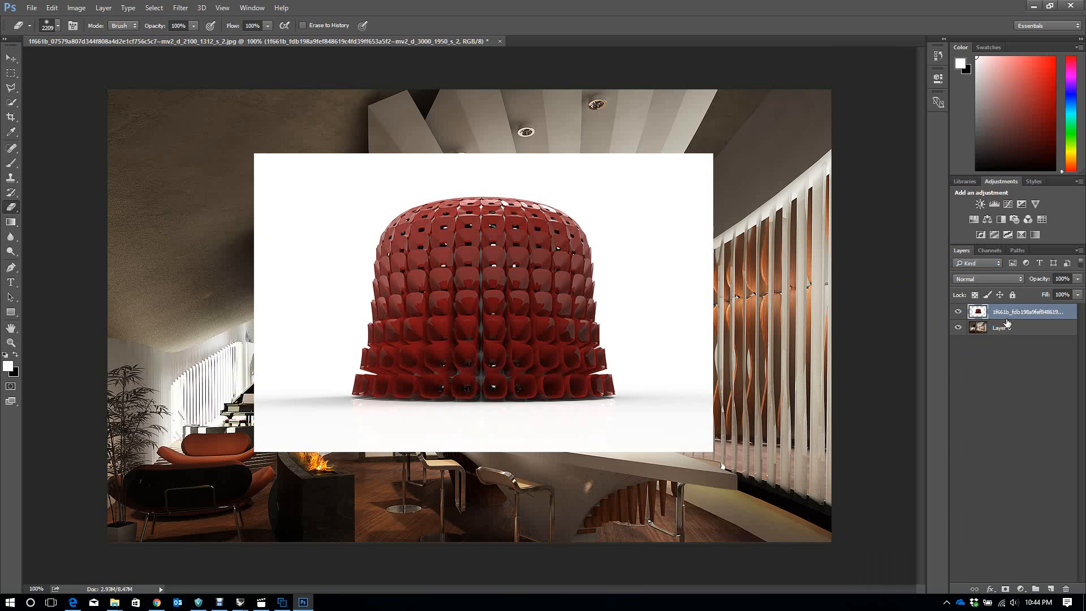
click(10, 57)
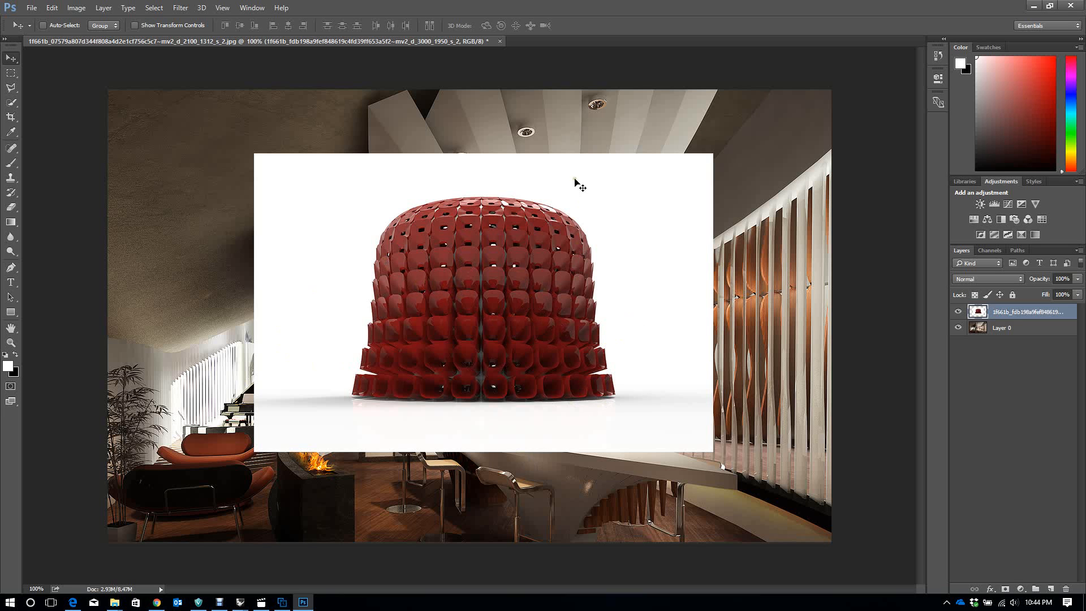
drag(645, 334, 462, 184)
drag(474, 253, 538, 345)
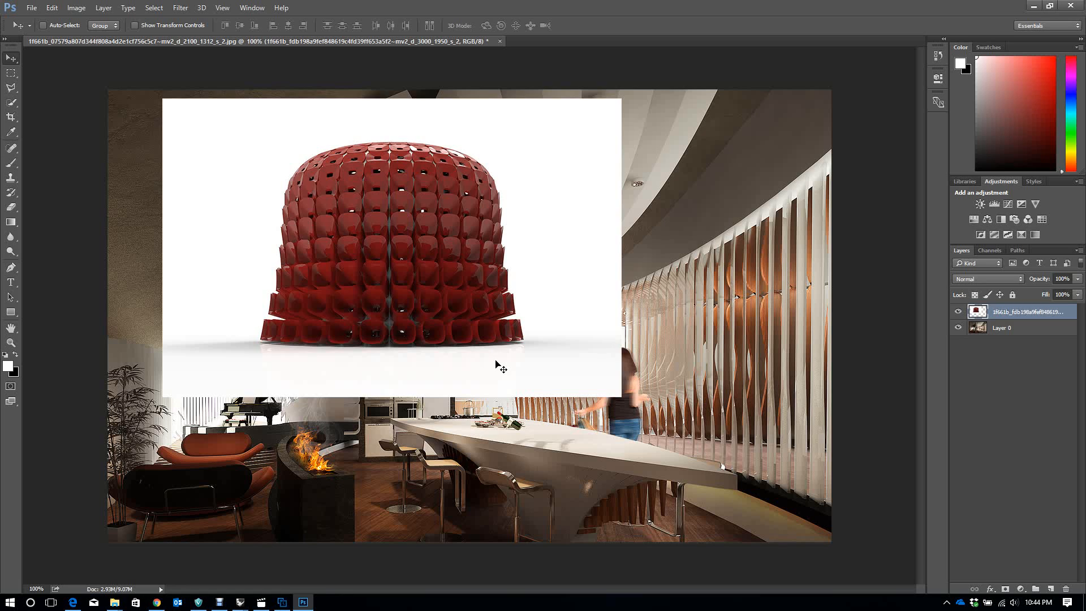
Step: Set the lampshade layer's blending mode to Multiply and move it down over the kitchen island
click(986, 280)
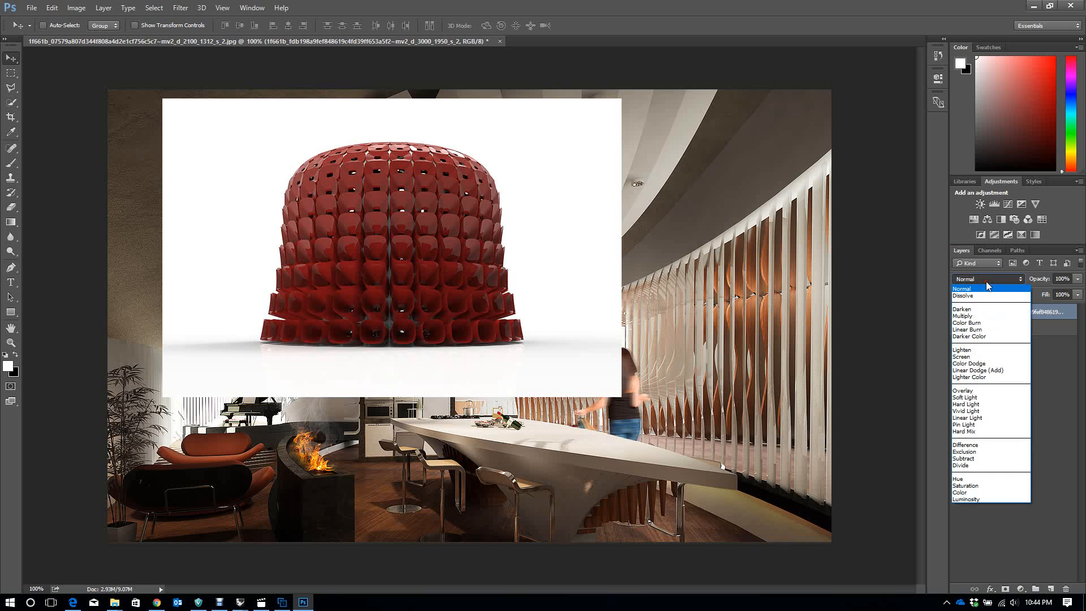
click(987, 279)
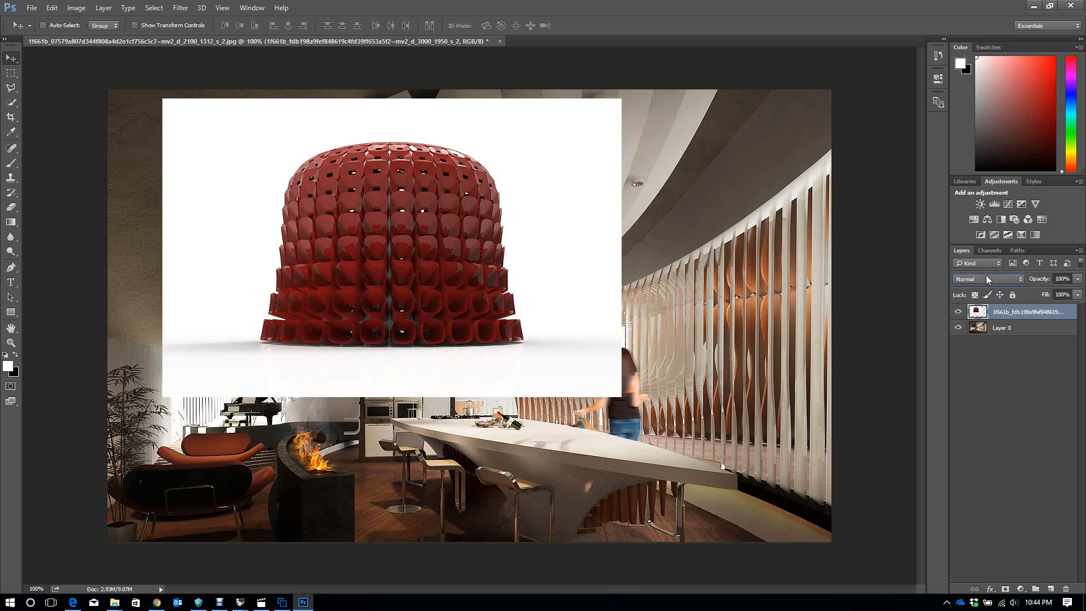
click(988, 277)
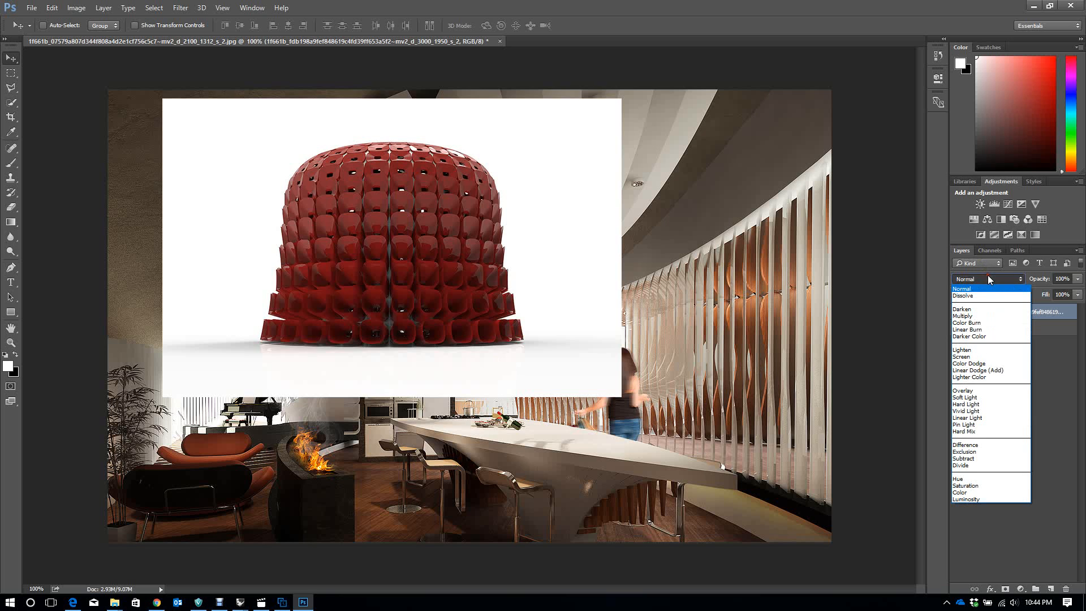
click(986, 316)
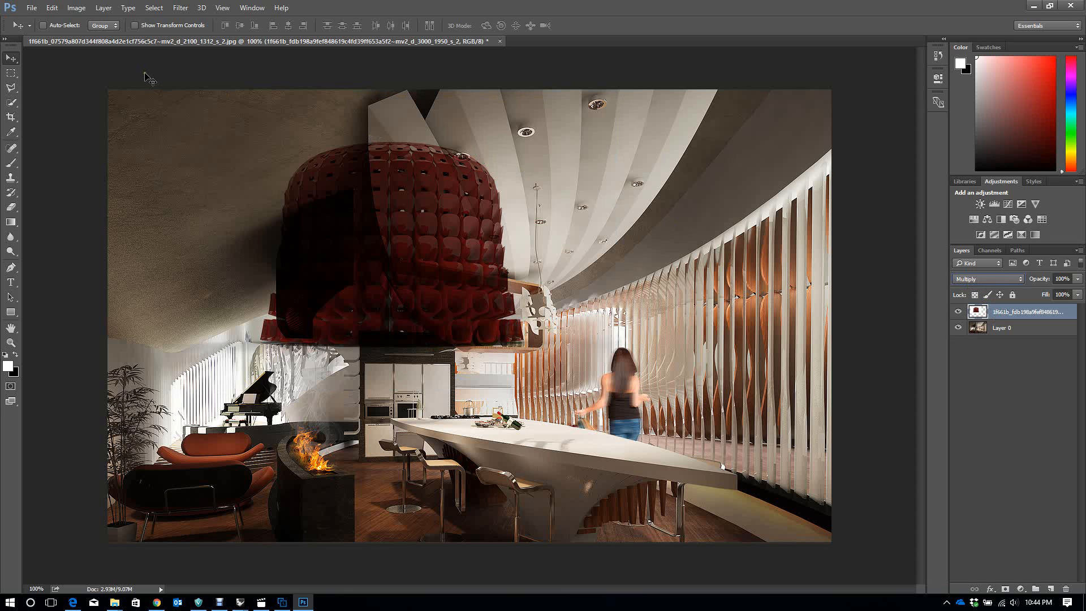
drag(398, 211, 570, 314)
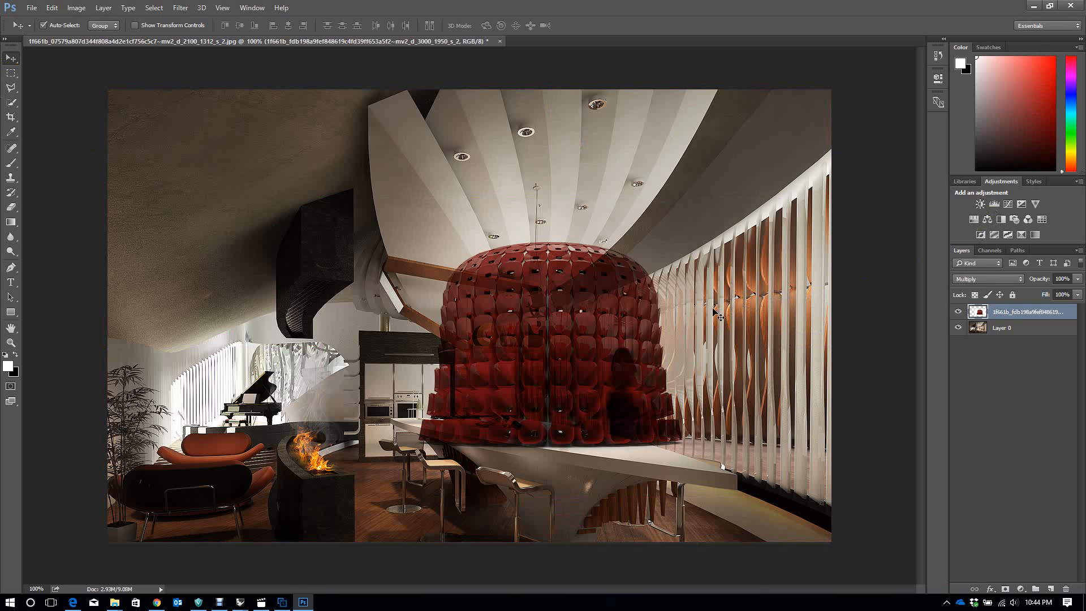
Step: Scale the lampshade layer down to about 36% and move it up beneath the ceiling cable above the island
key(ctrl+t)
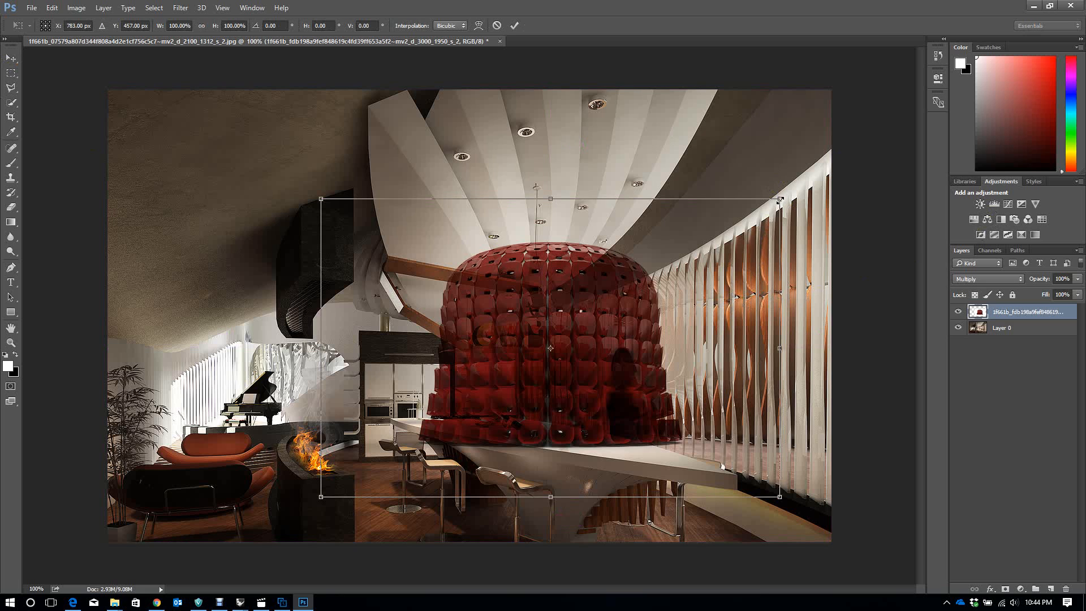
drag(780, 200, 622, 310)
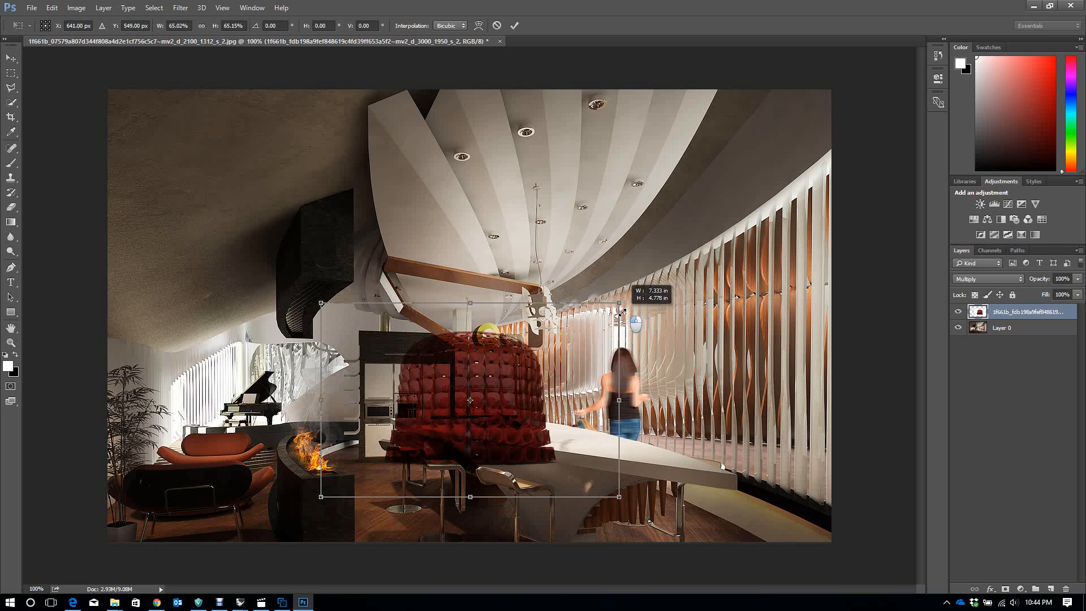
drag(530, 405, 593, 336)
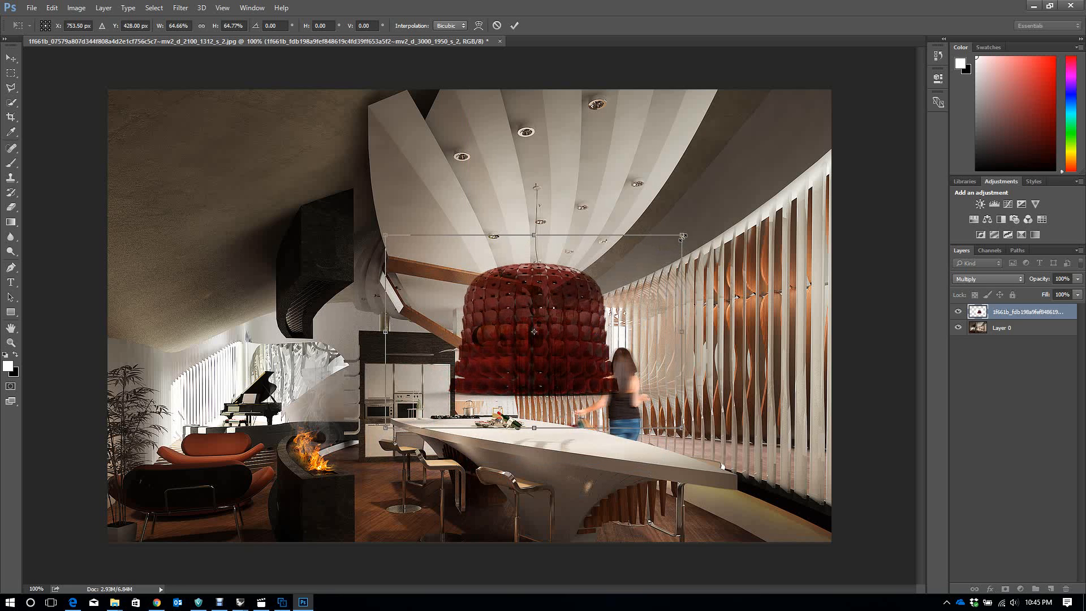
drag(683, 236, 621, 277)
drag(552, 340, 586, 325)
drag(654, 257, 585, 304)
drag(534, 377, 566, 333)
Step: Align the top of the lampshade with the end of the hanging cable and apply the transformation
scroll(557, 329, up, 4)
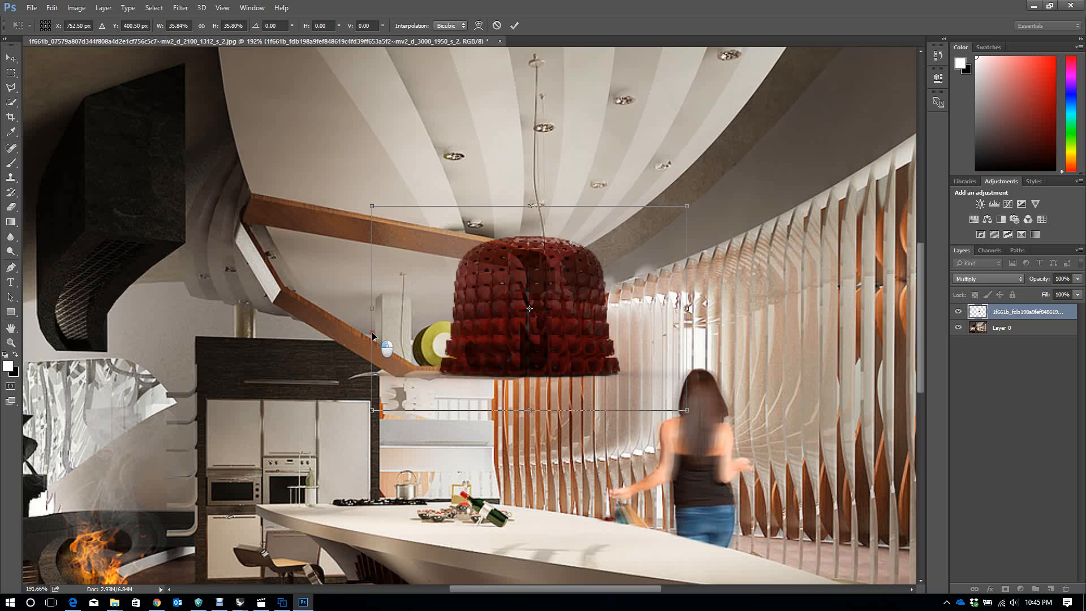
drag(470, 331, 493, 359)
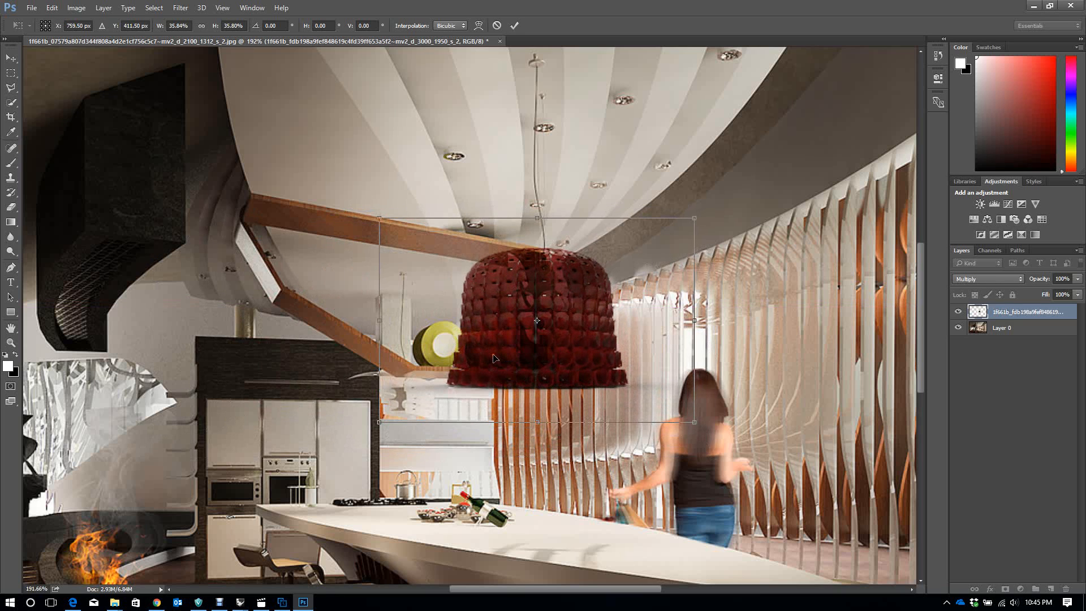
key(Return)
scroll(494, 359, down, 4)
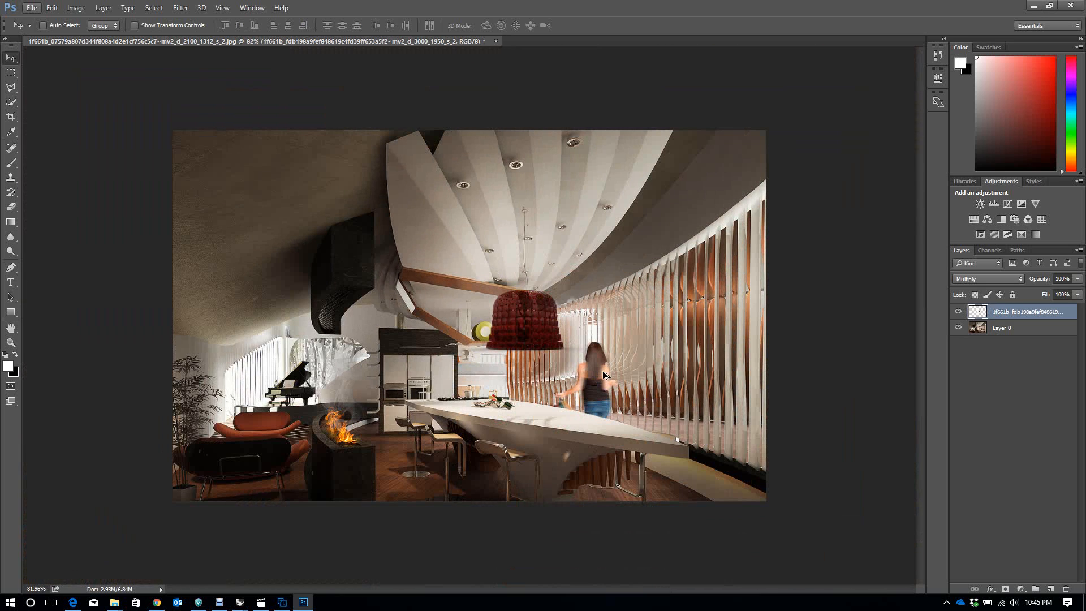
Step: Undo the lampshade's resizing and Multiply blending, and move the layer over the middle of the interior image
key(ctrl+z)
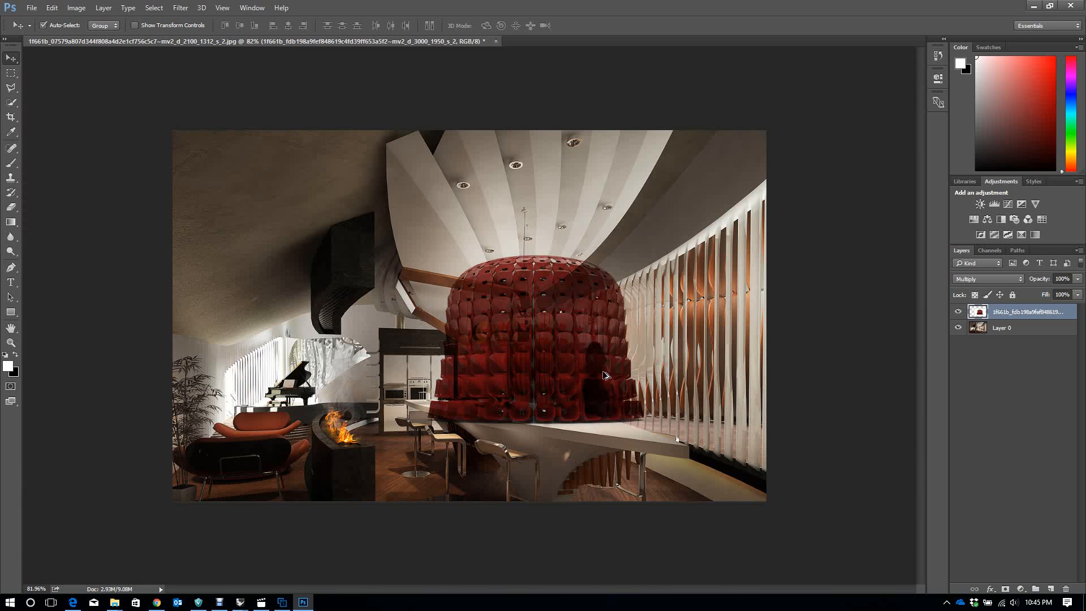
key(ctrl+alt+z)
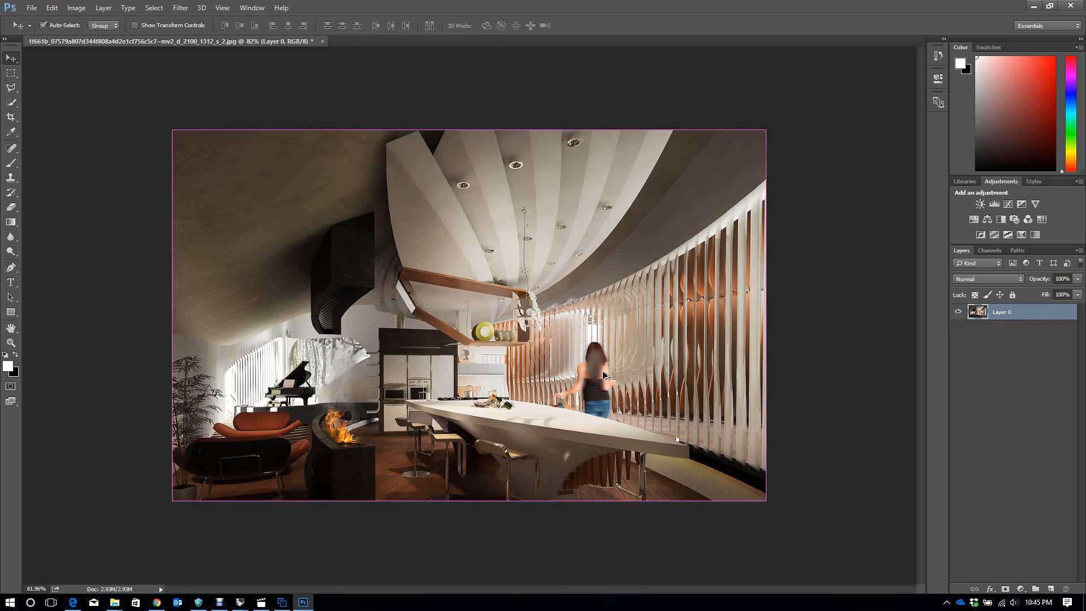
key(ctrl+shift+z)
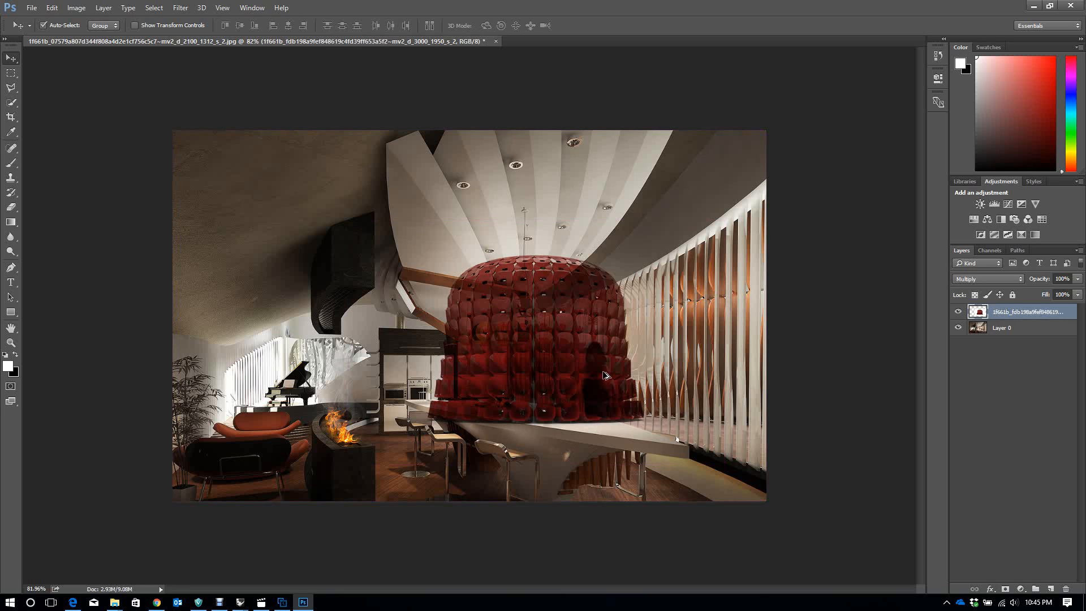
key(ctrl+alt+z)
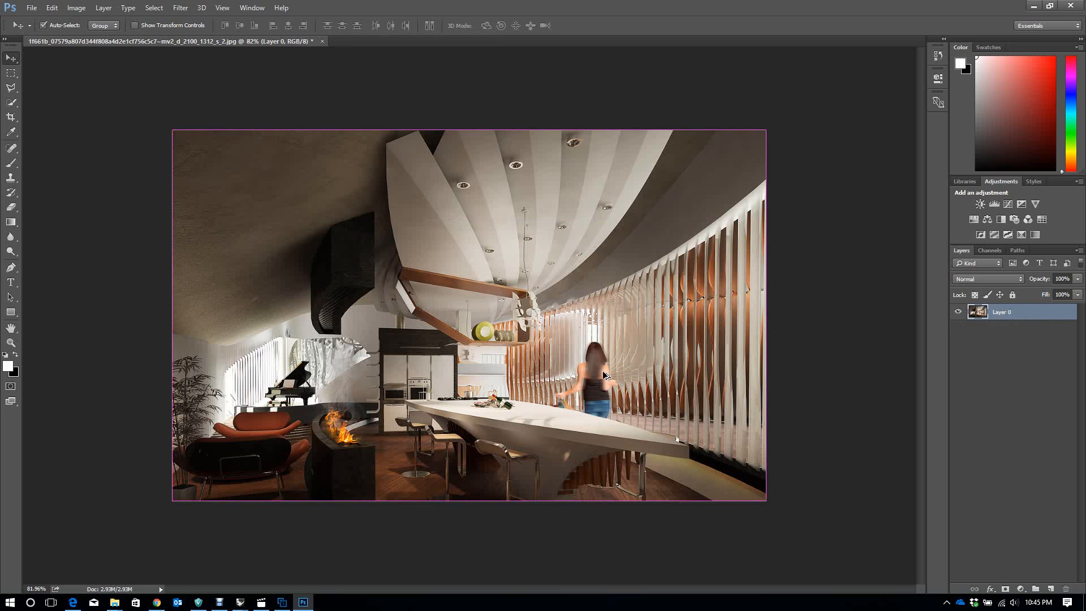
key(ctrl+shift+z)
key(ctrl+shift+z)
key(ctrl+shift+z)
key(ctrl+shift+z)
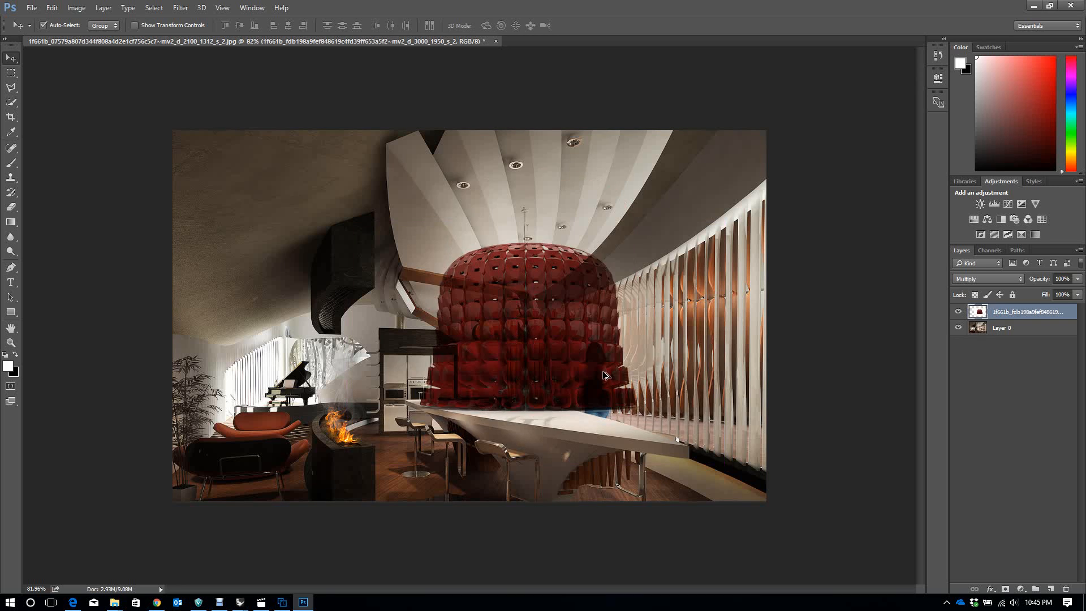
key(ctrl+shift+z)
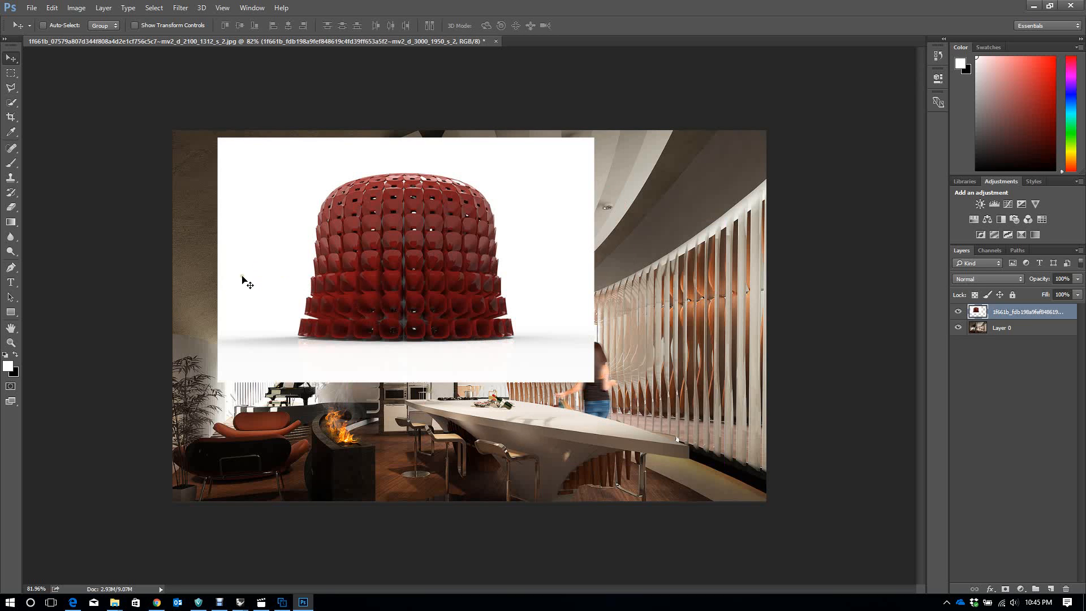
drag(348, 263, 440, 330)
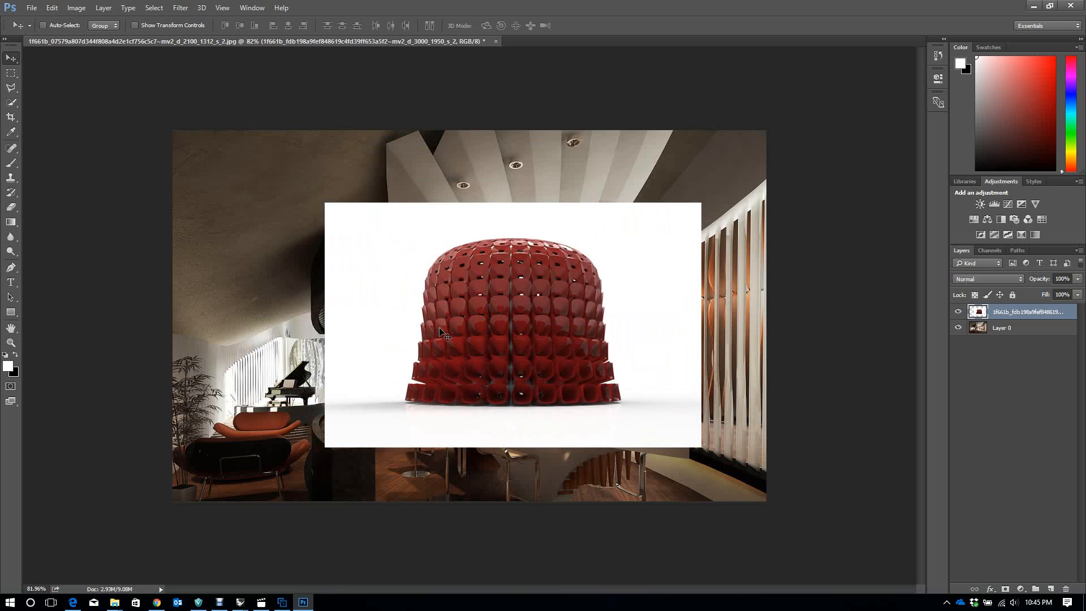
Step: Start a polygonal lasso selection along the lampshade's jagged right edge, from mid-height down to the lowest row of cells
click(11, 88)
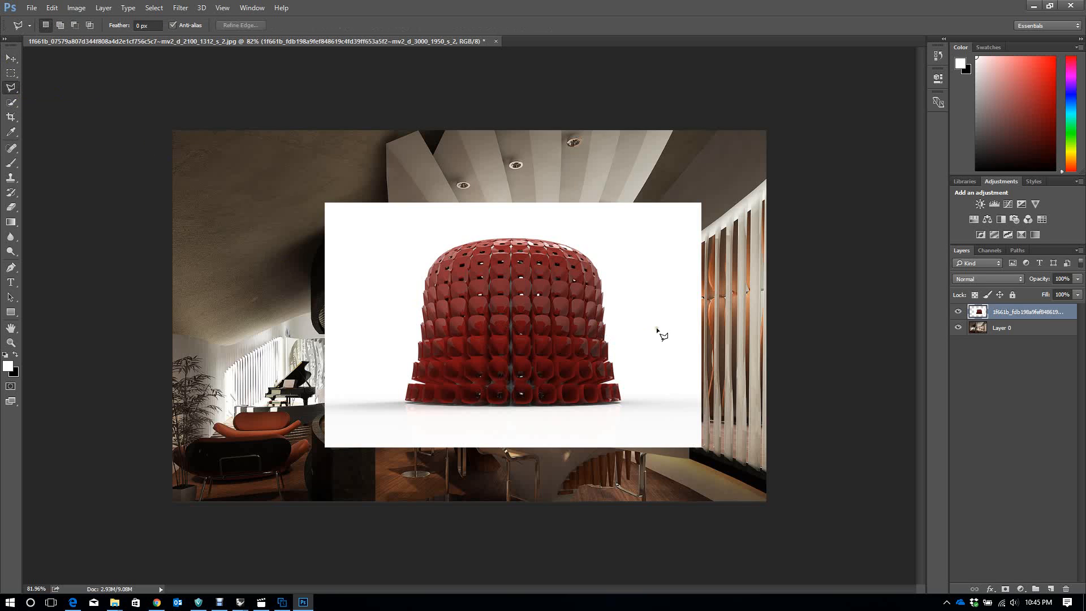
scroll(627, 296, up, 10)
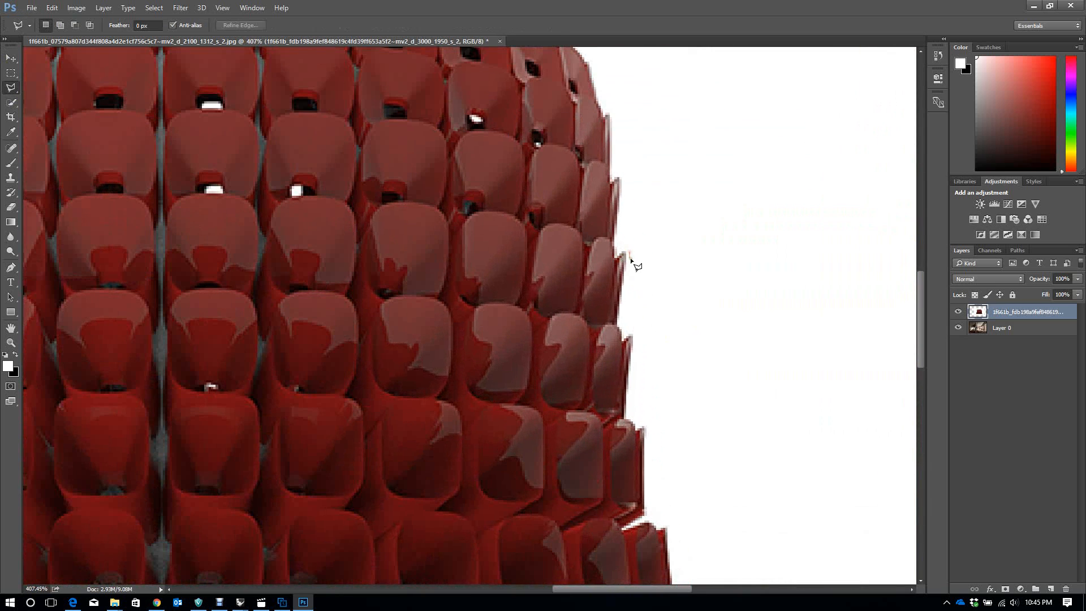
click(626, 251)
click(619, 324)
click(626, 338)
click(645, 512)
click(622, 528)
click(649, 521)
click(664, 527)
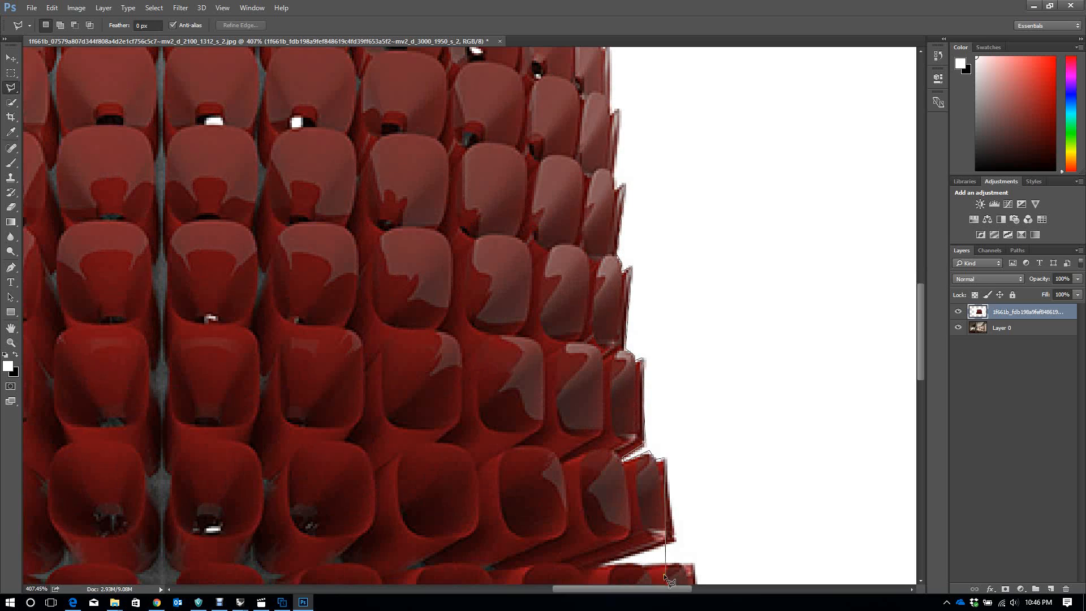
click(676, 540)
click(603, 563)
click(691, 565)
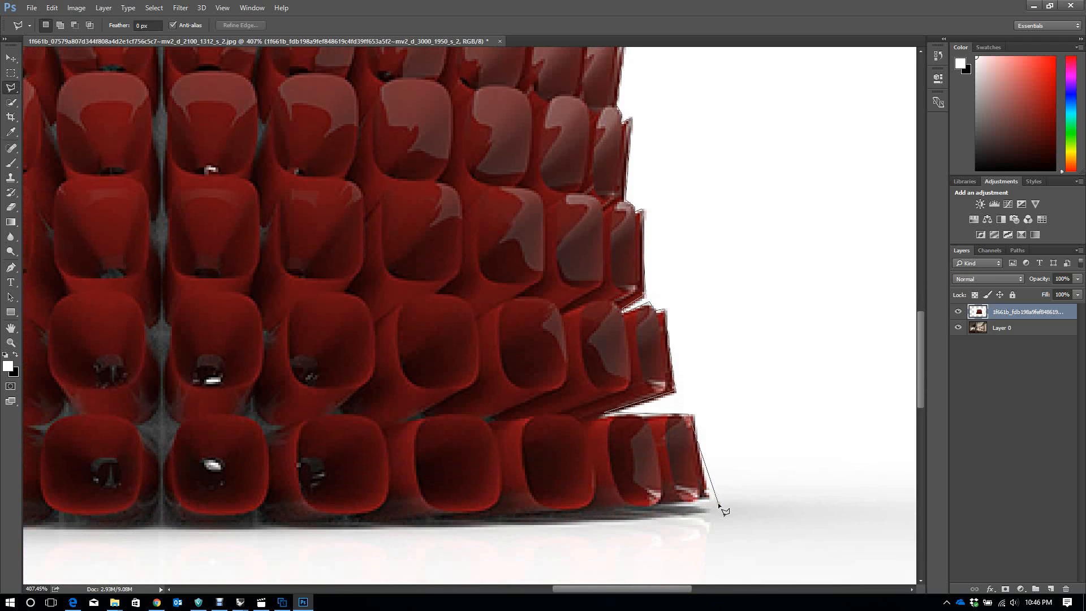
Step: Continue the lasso outline along the lampshade's lower right edge and close it around the white background to its right
click(707, 497)
click(586, 511)
click(298, 529)
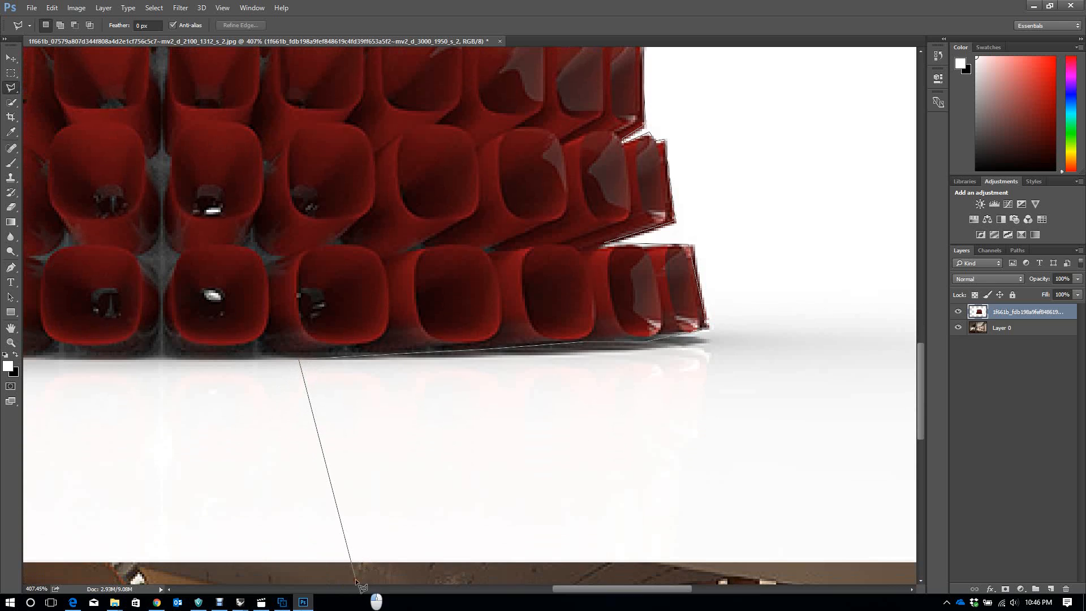
click(355, 579)
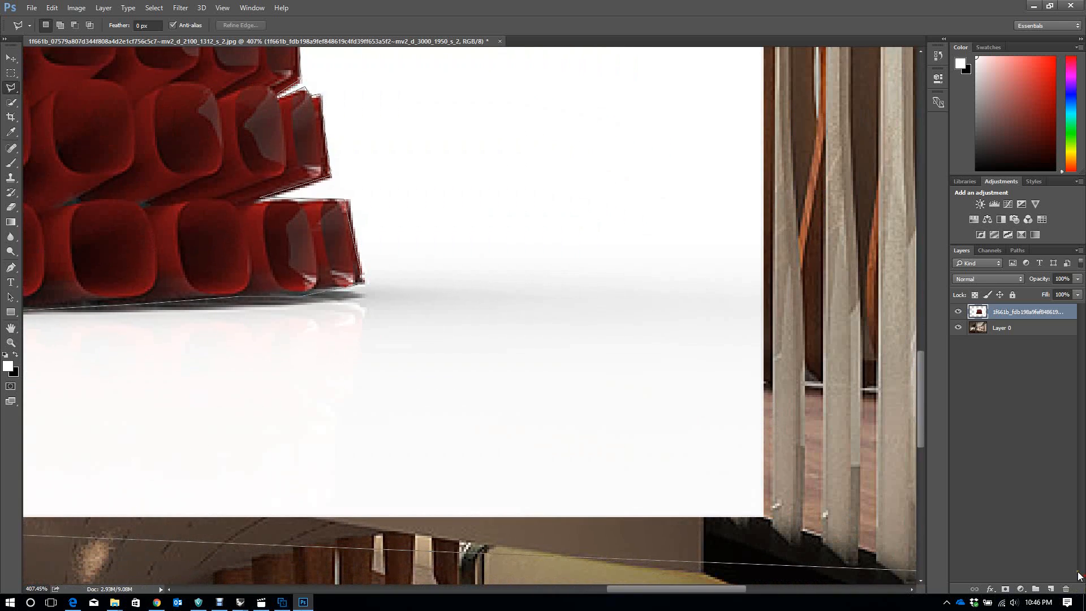
click(887, 578)
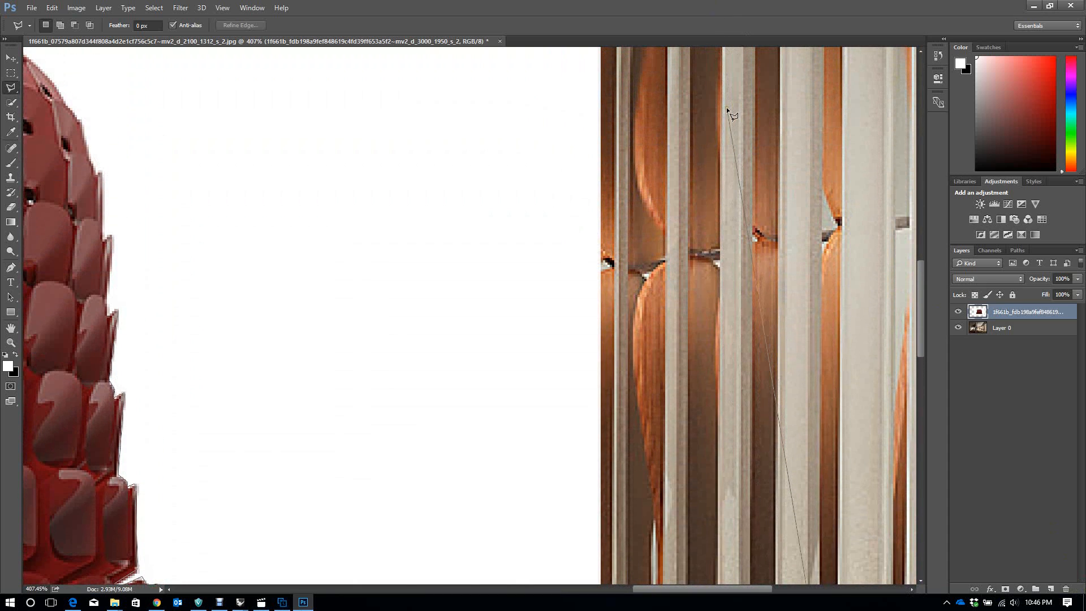
click(726, 107)
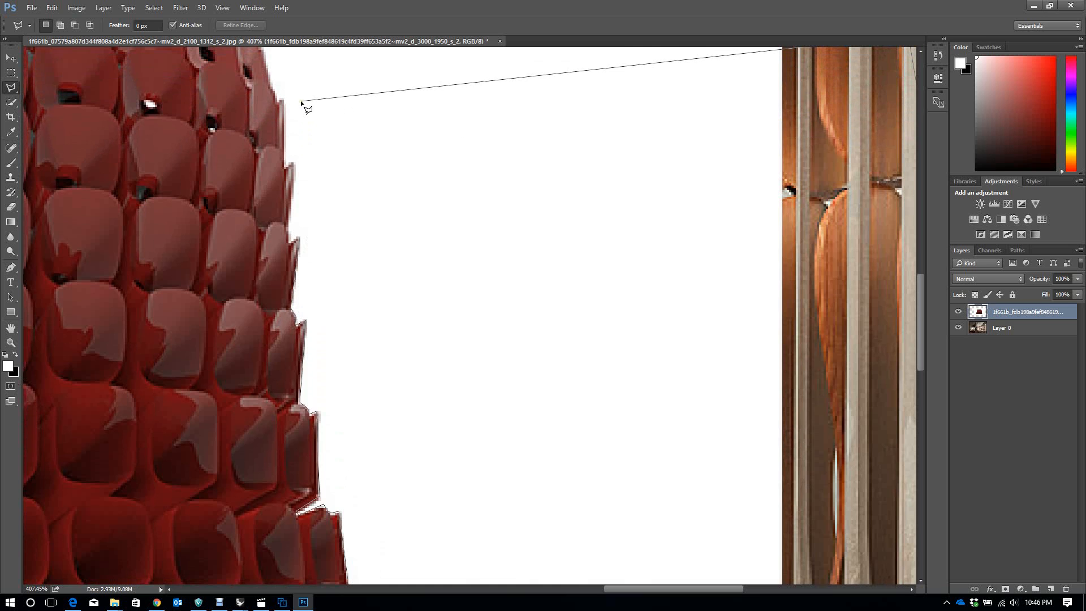
click(302, 103)
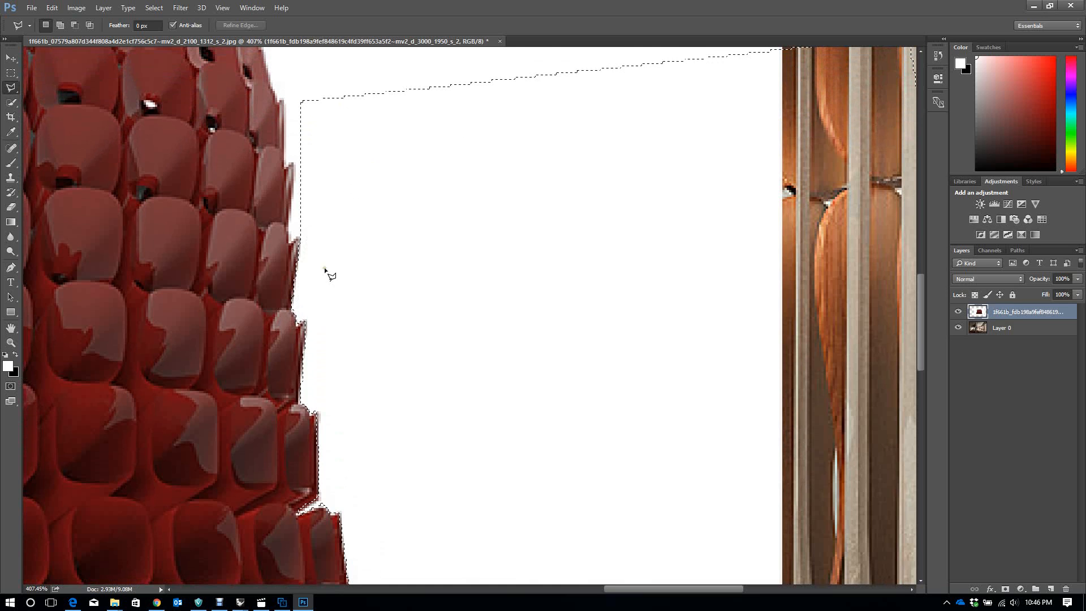
Step: Delete the selected white background beside the lampshade and clear the selection
scroll(456, 225, down, 1)
scroll(447, 227, down, 4)
scroll(456, 217, down, 2)
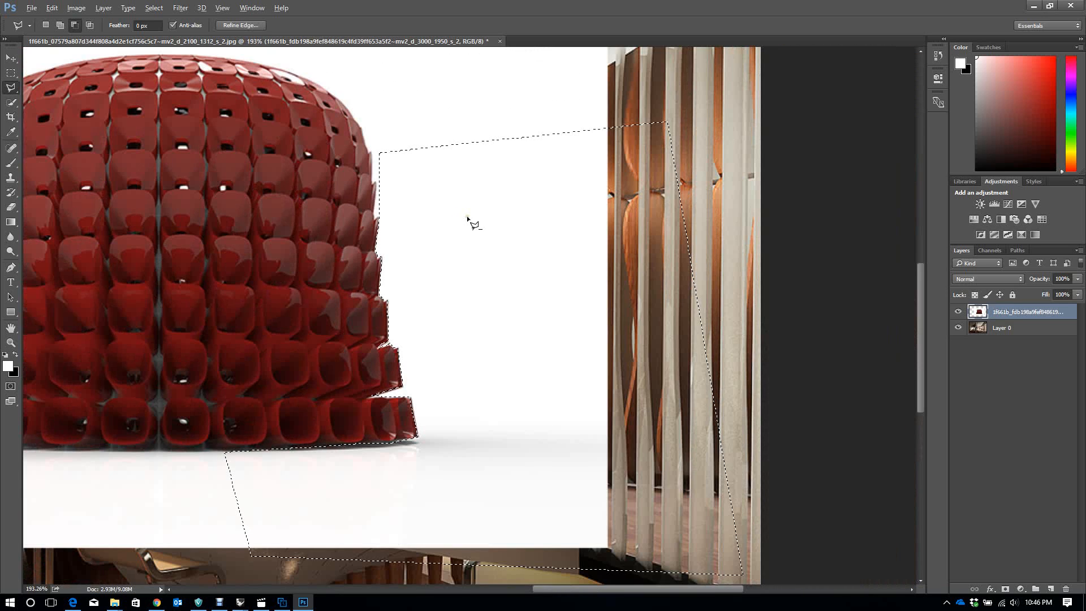
scroll(469, 209, down, 1)
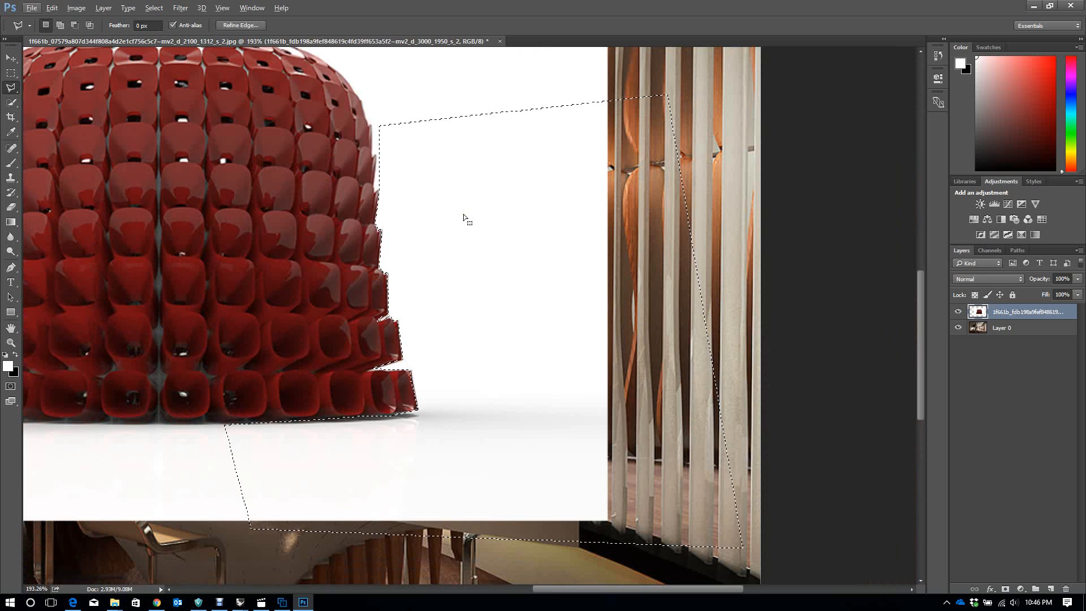
key(Delete)
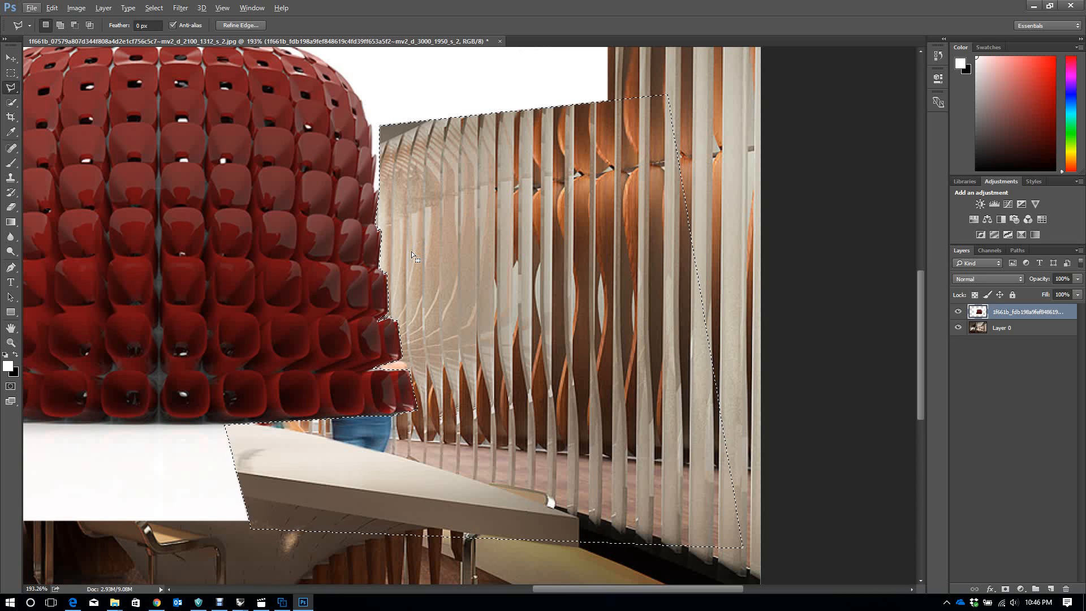
key(ctrl+d)
Step: Check the cut edge, then undo the background deletion and remove the lasso selection
scroll(409, 259, up, 3)
key(alt)
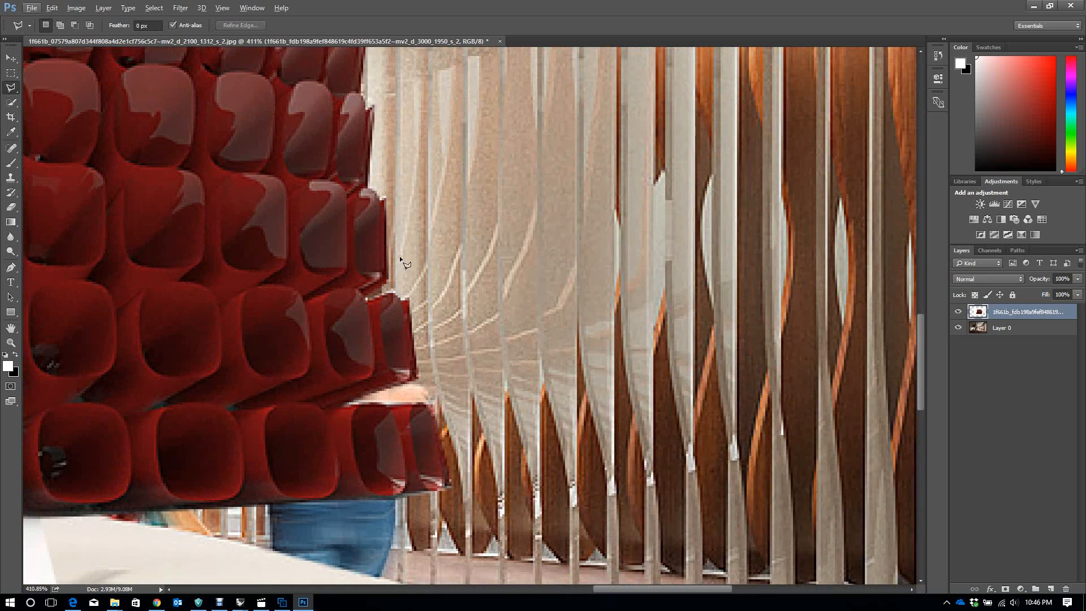
scroll(394, 250, down, 6)
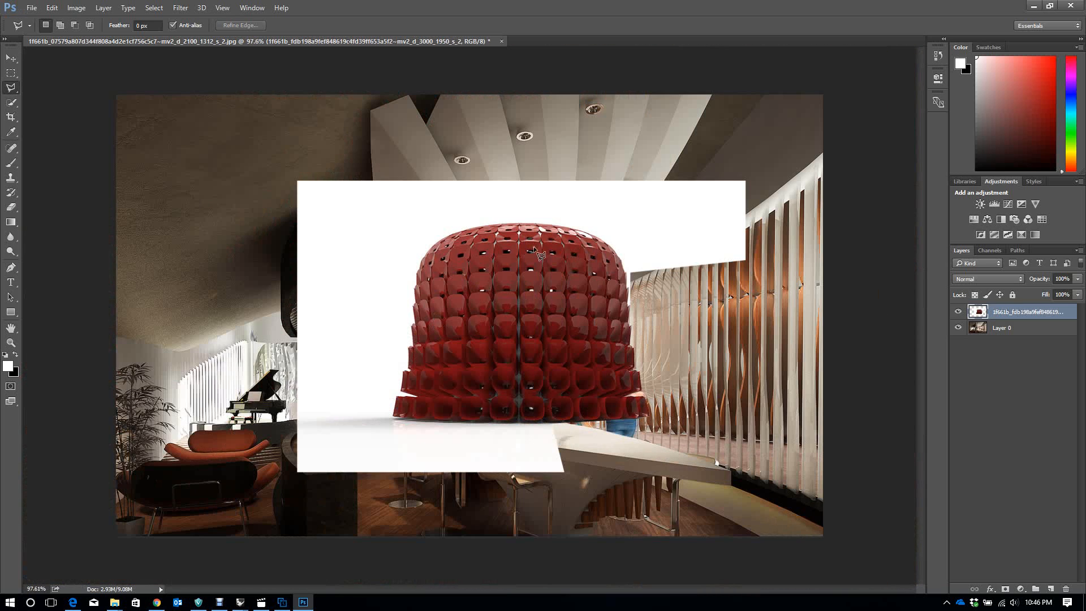
scroll(658, 304, up, 1)
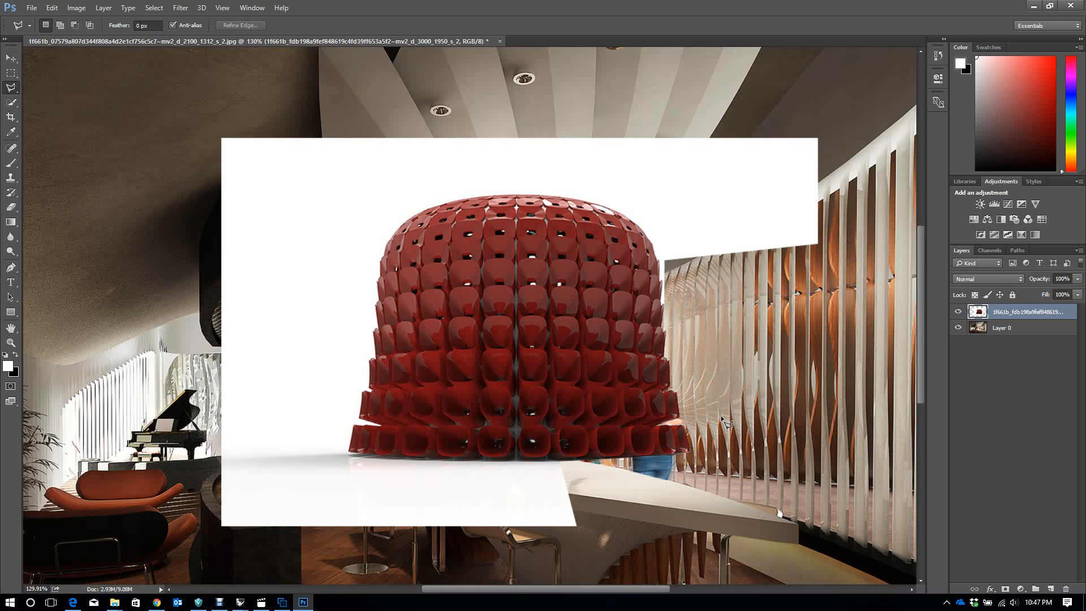
key(ctrl+alt+z)
key(ctrl+alt+z)
key(ctrl+alt+z)
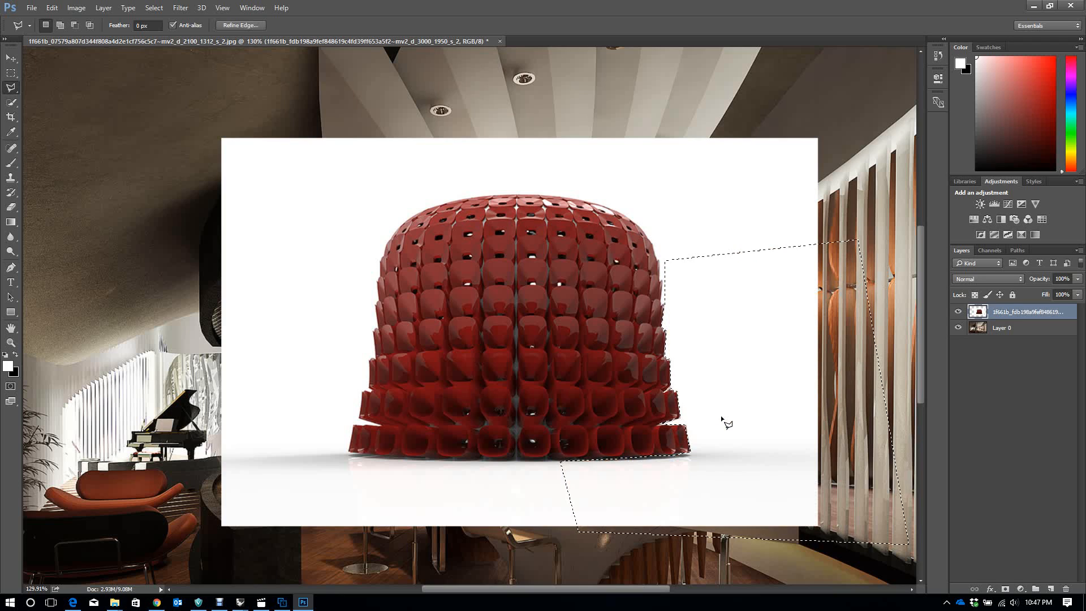
scroll(730, 424, up, 2)
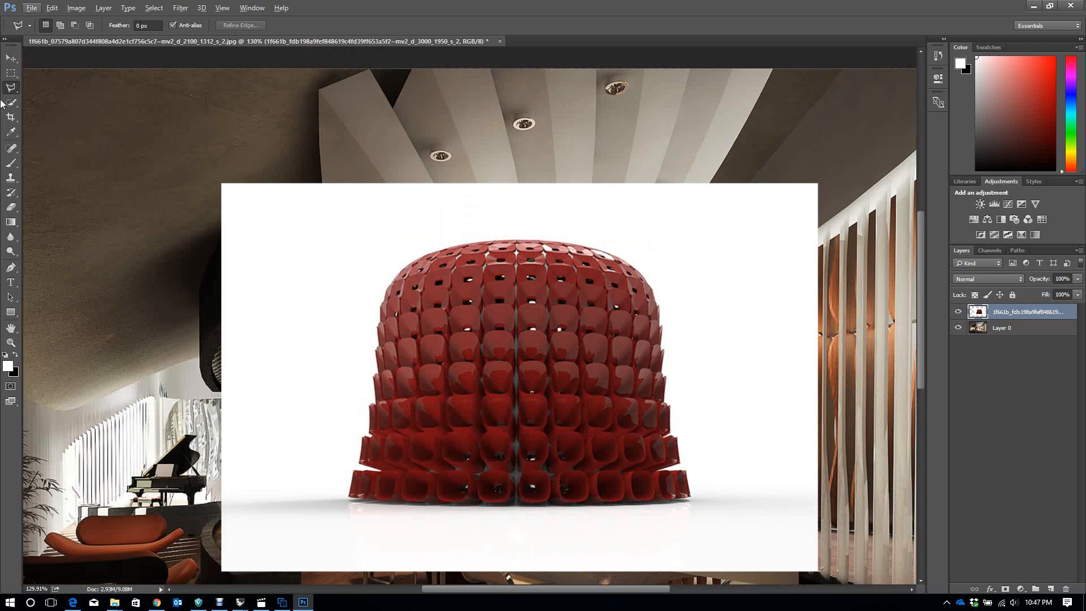
Step: Set the Eraser to a soft 88 px brush and try erasing the white background above the lampshade
click(11, 208)
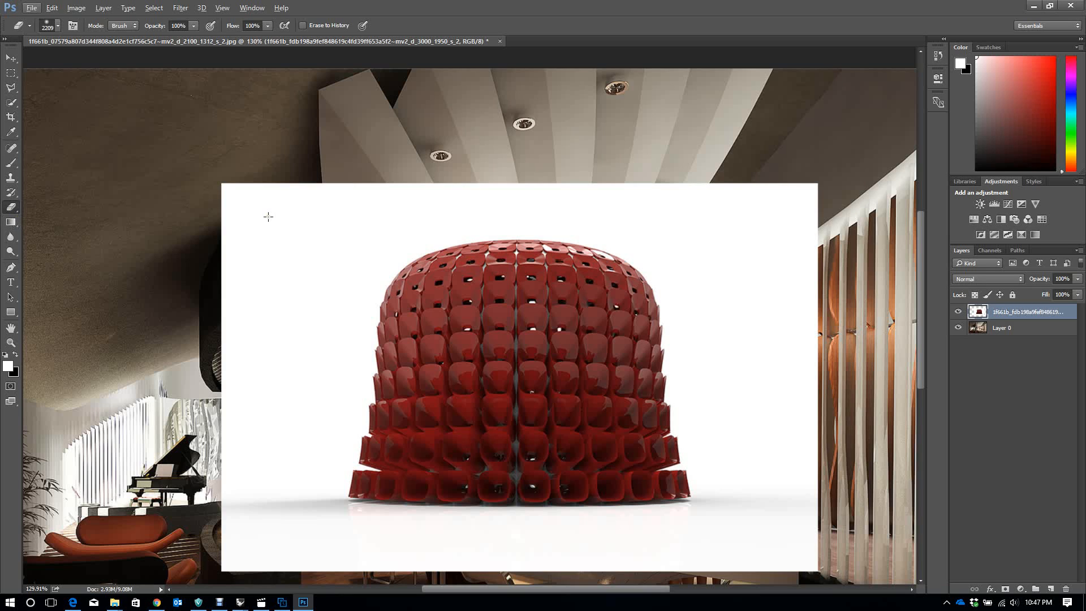
right_click(383, 243)
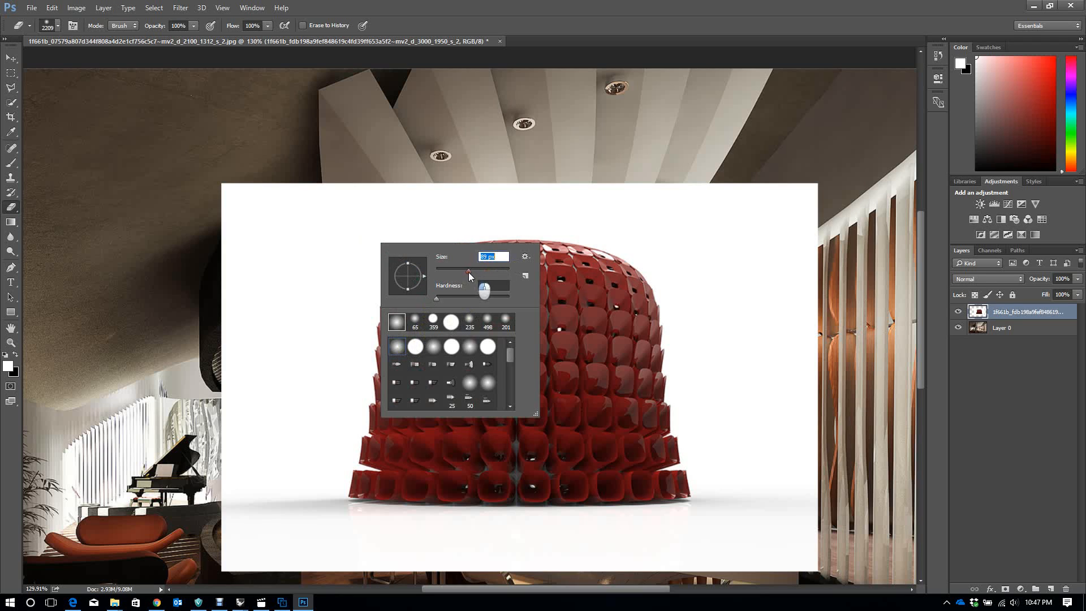
drag(583, 181, 530, 216)
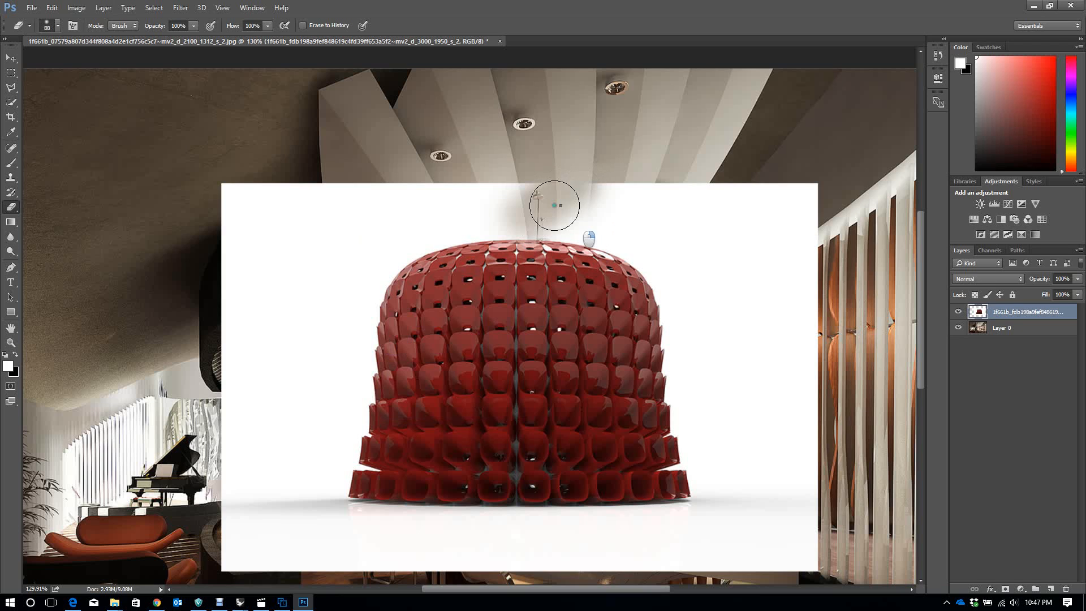
right_click(559, 204)
click(510, 212)
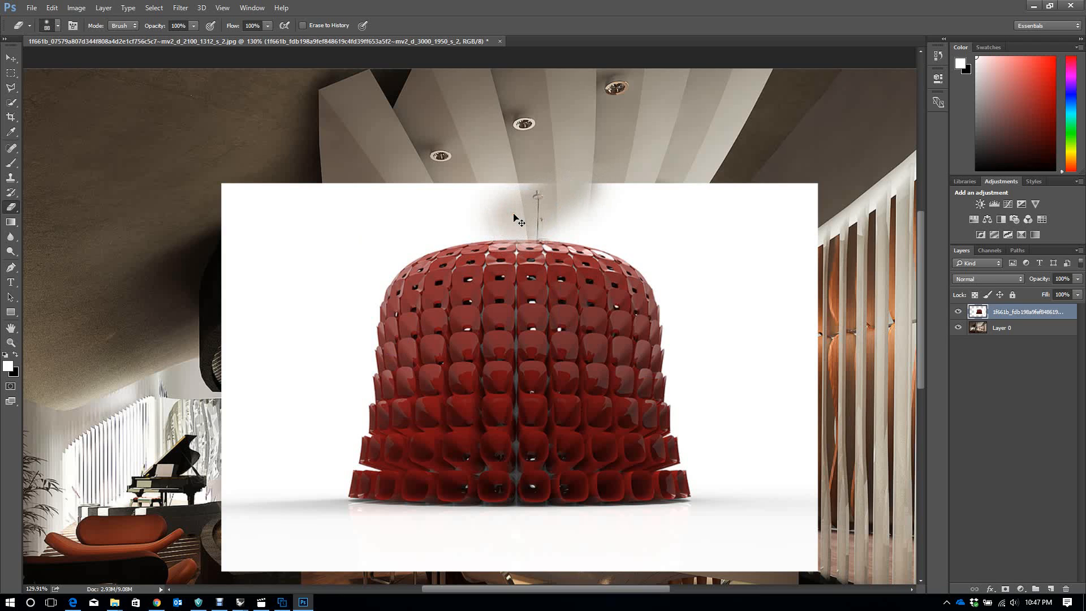
Step: Undo the last eraser stroke and reduce the soft Eraser brush size to 20 px
key(ctrl+z)
right_click(514, 213)
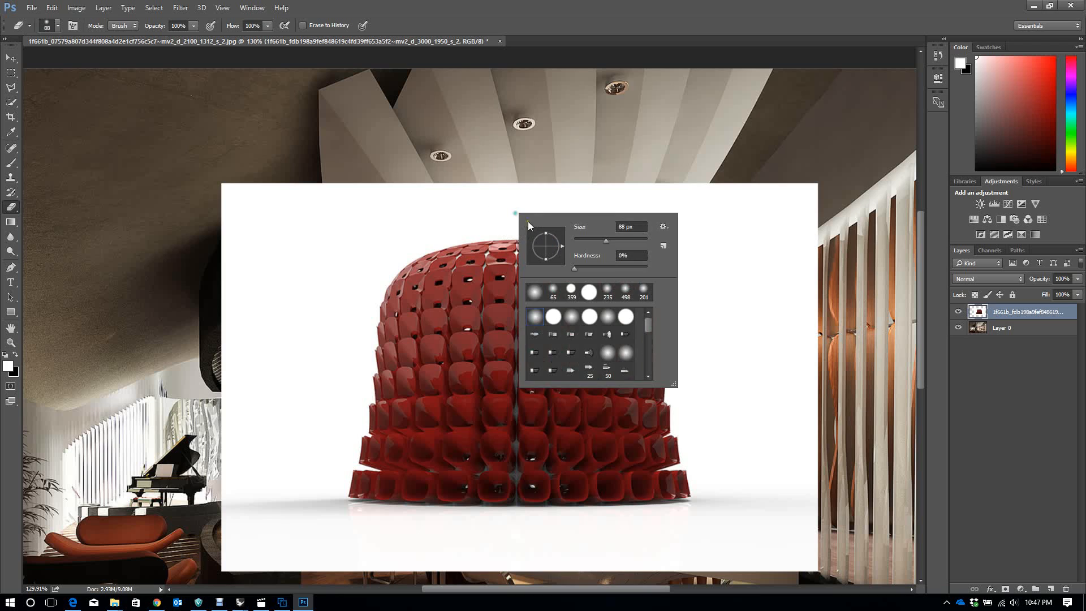
click(587, 239)
right_click(487, 215)
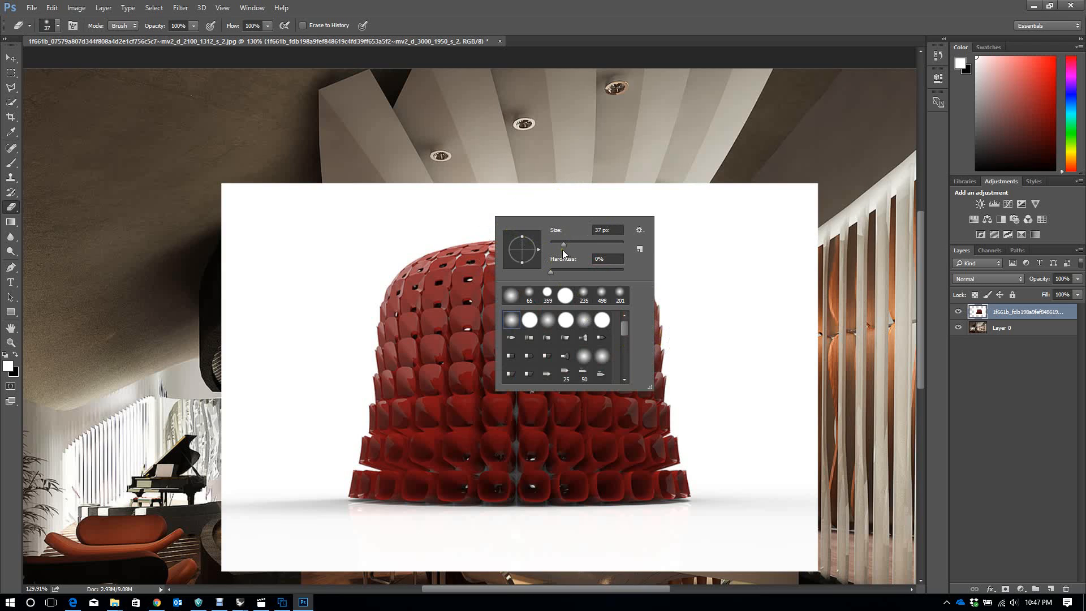
drag(562, 250, 558, 246)
click(804, 348)
Step: Erase the white background along the lampshade's lower right edge, using straight strokes down to its base
scroll(741, 444, up, 13)
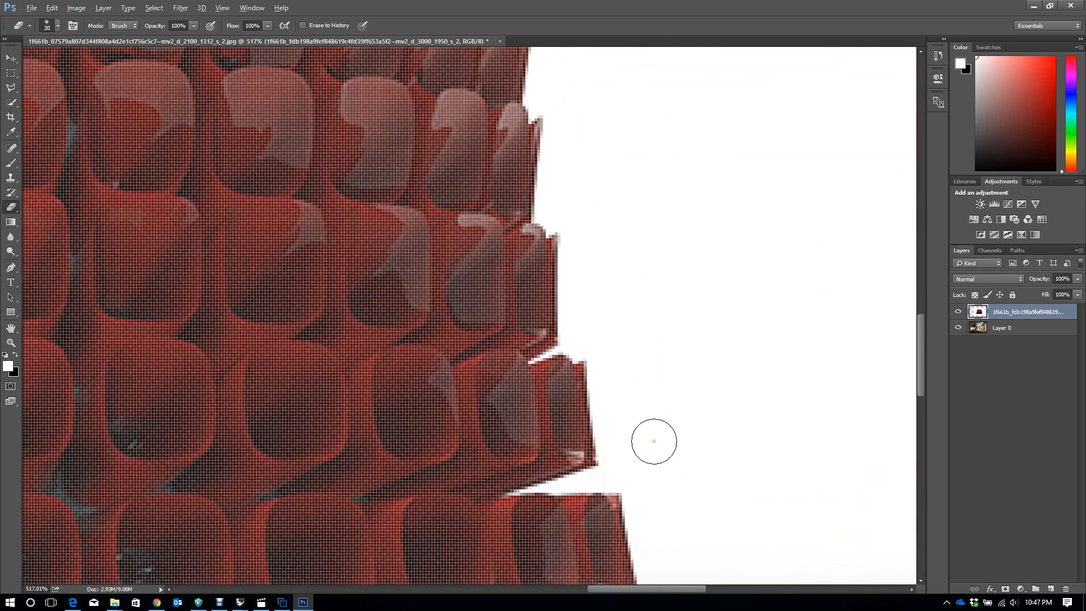
scroll(638, 395, up, 2)
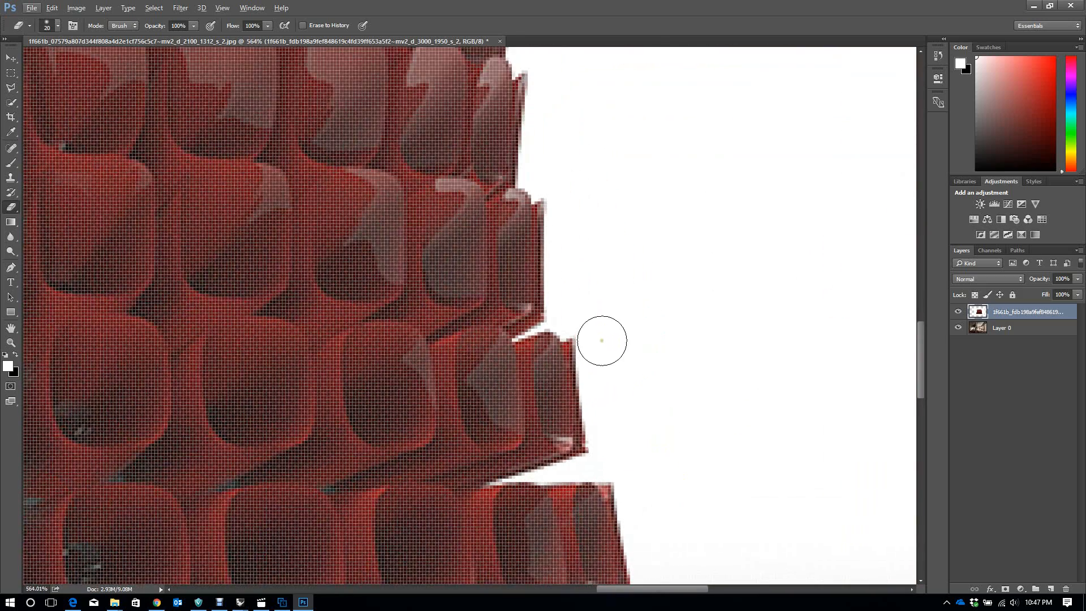
click(601, 340)
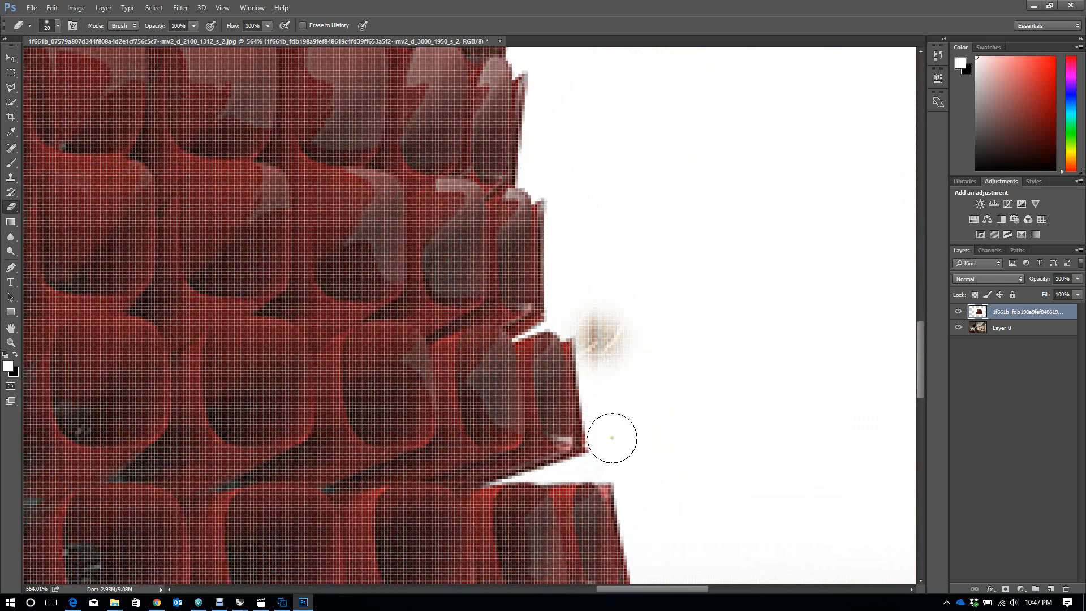
drag(612, 438, 616, 416)
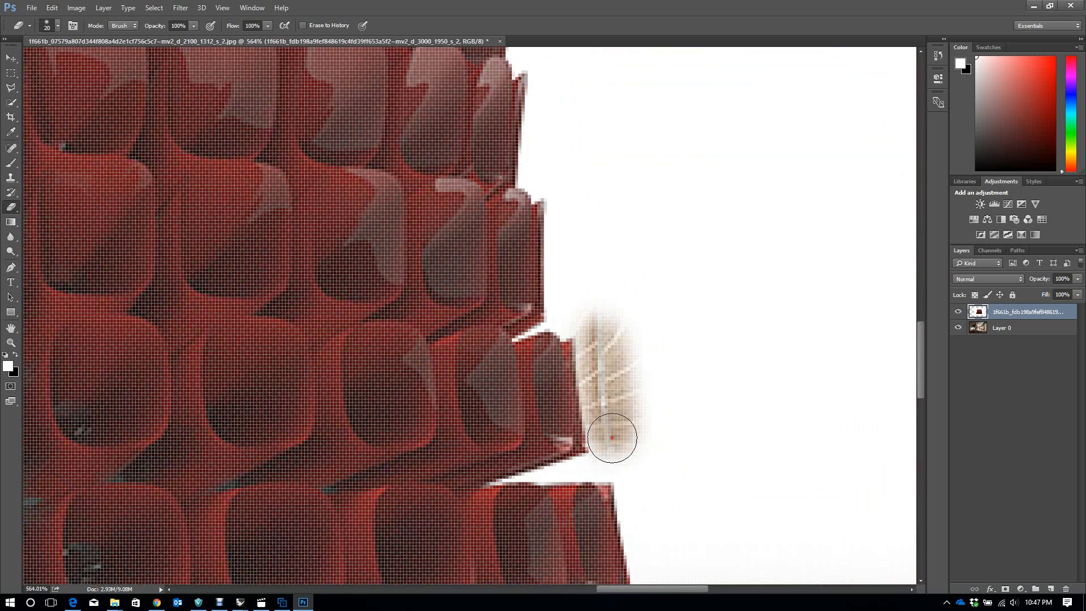
shift+click(648, 511)
scroll(660, 562, down, 4)
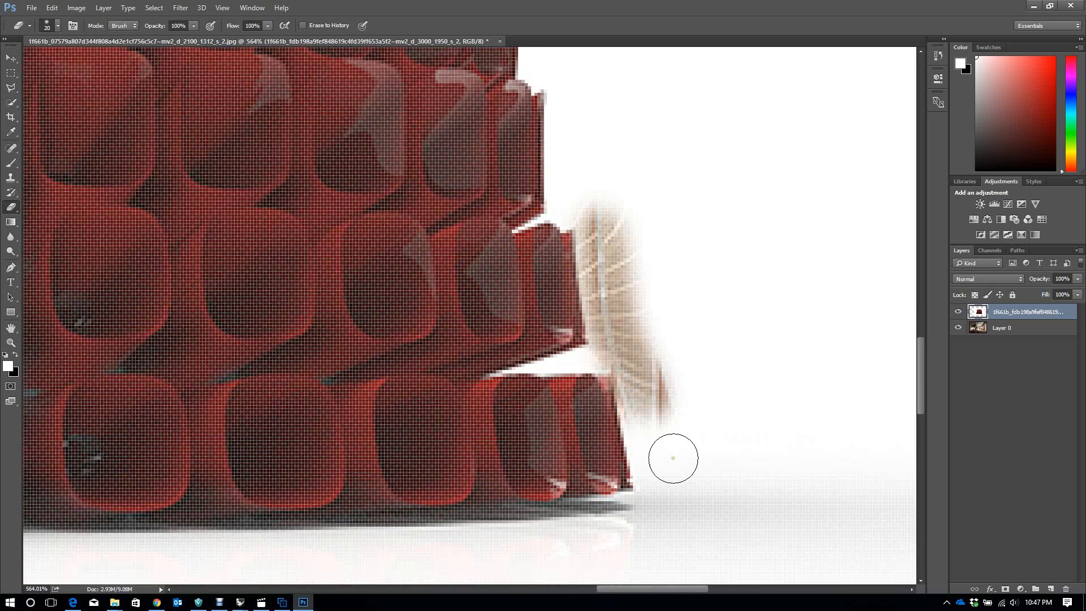
scroll(673, 458, down, 2)
shift+click(670, 475)
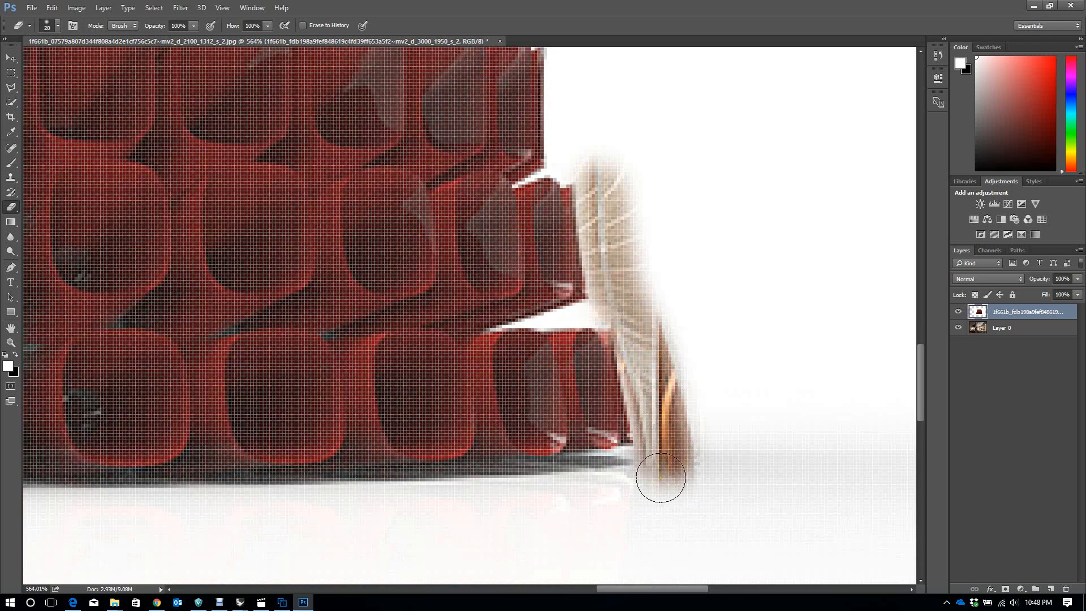
click(661, 480)
Step: Erase a strip of white background and shadow beneath the lampshade's bottom edge, working from the right corner towards the centre
click(506, 500)
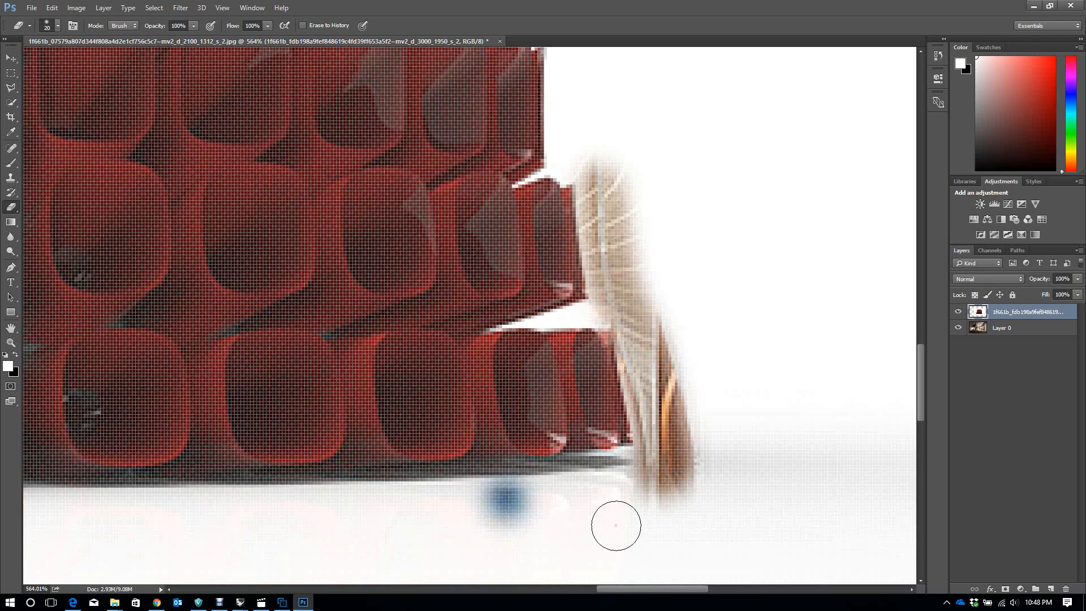
key(ctrl+z)
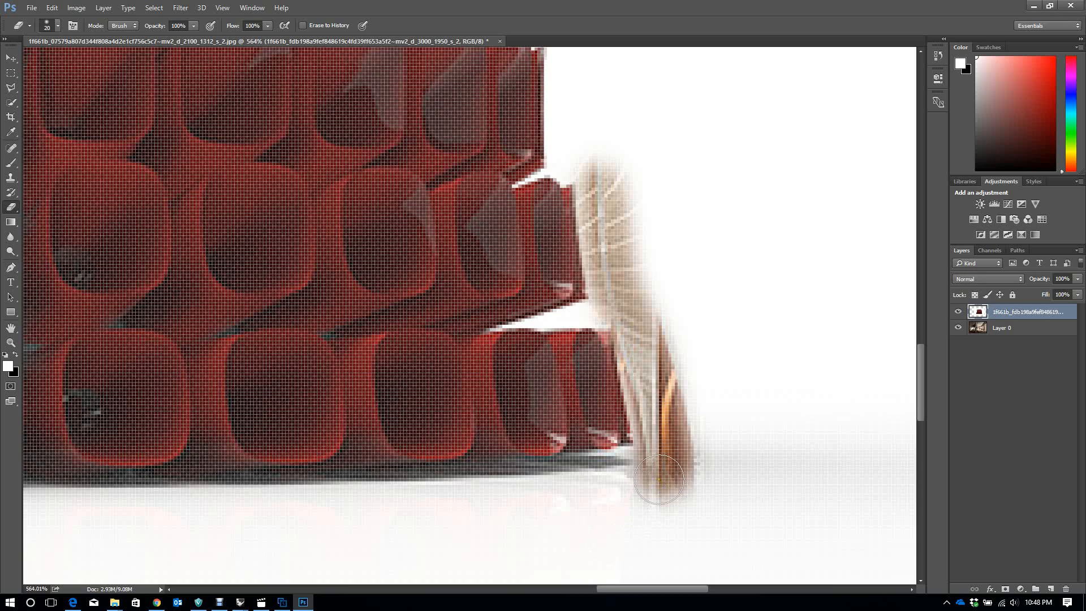
key(ctrl+z)
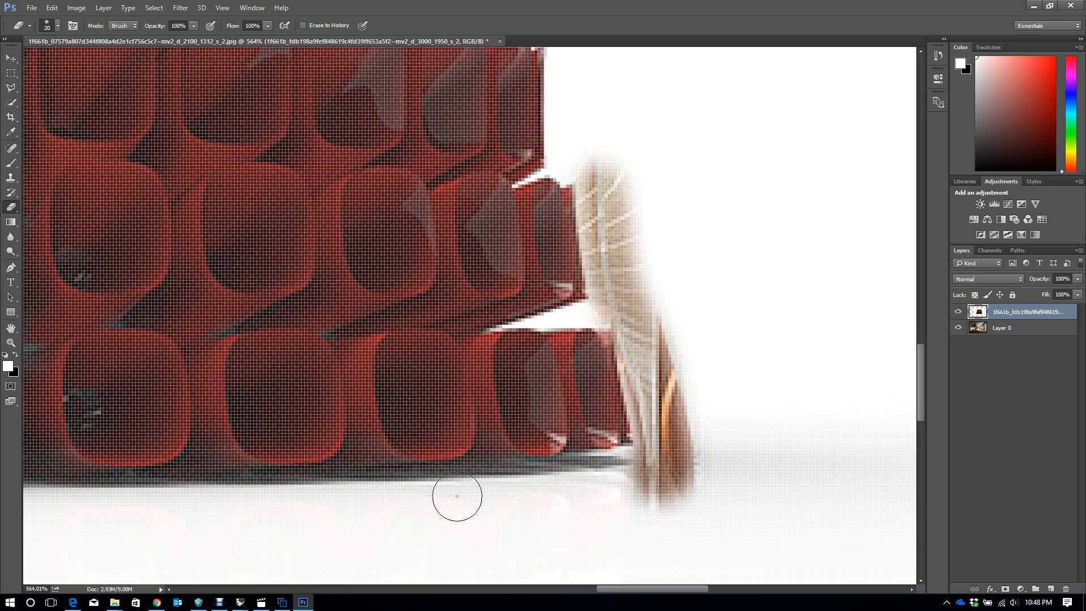
shift+click(421, 498)
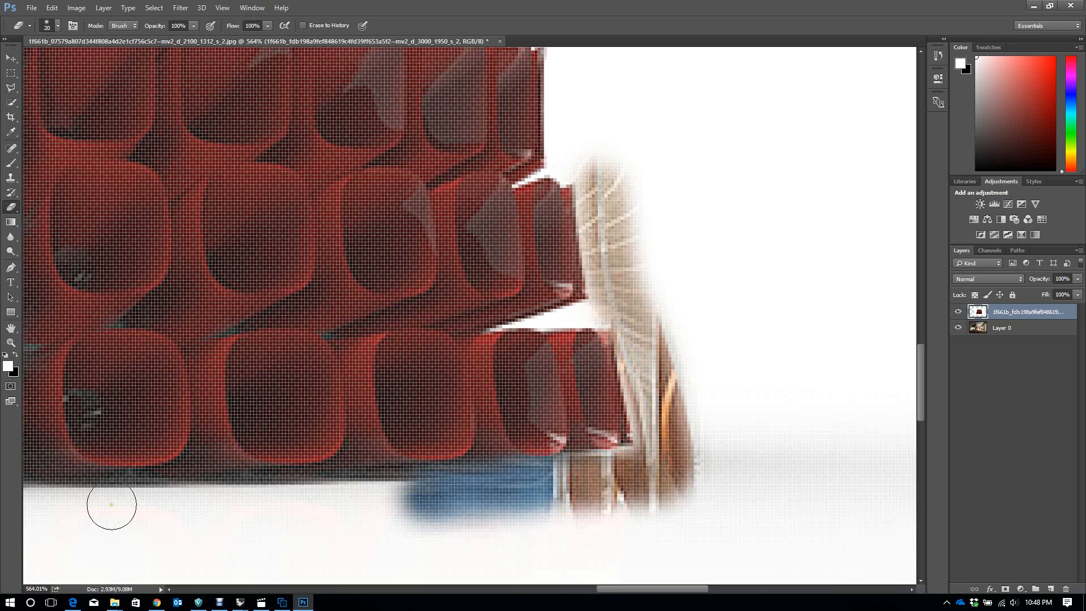
shift+click(109, 503)
scroll(728, 427, down, 1)
scroll(694, 446, up, 2)
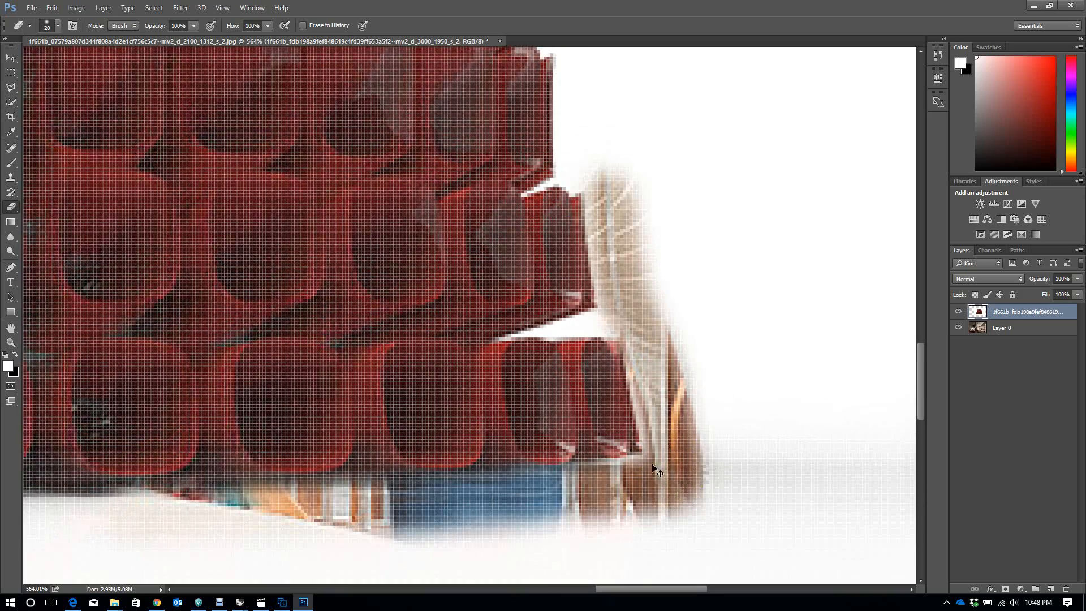
scroll(654, 470, left, 5)
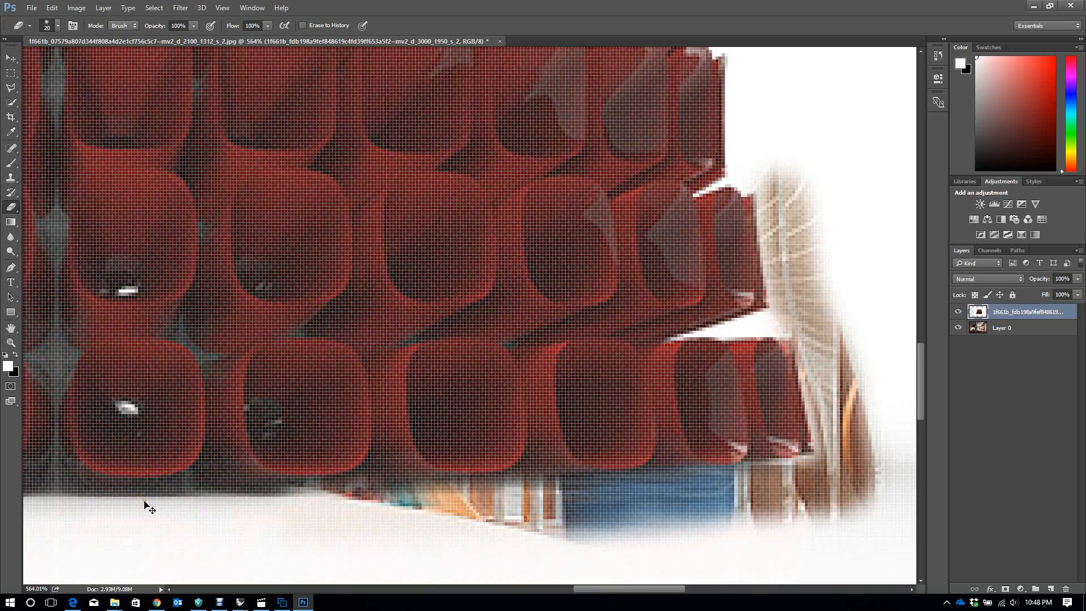
shift+click(92, 524)
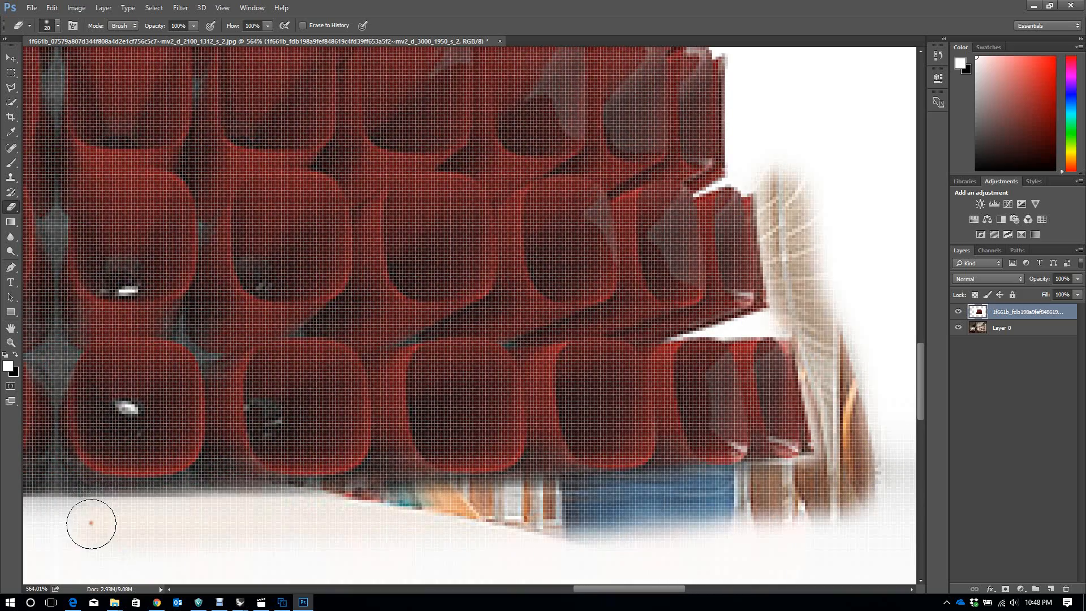
Step: Continue erasing the white background upwards along the lampshade's right edge, beside the middle rows of cells
scroll(136, 524, up, 3)
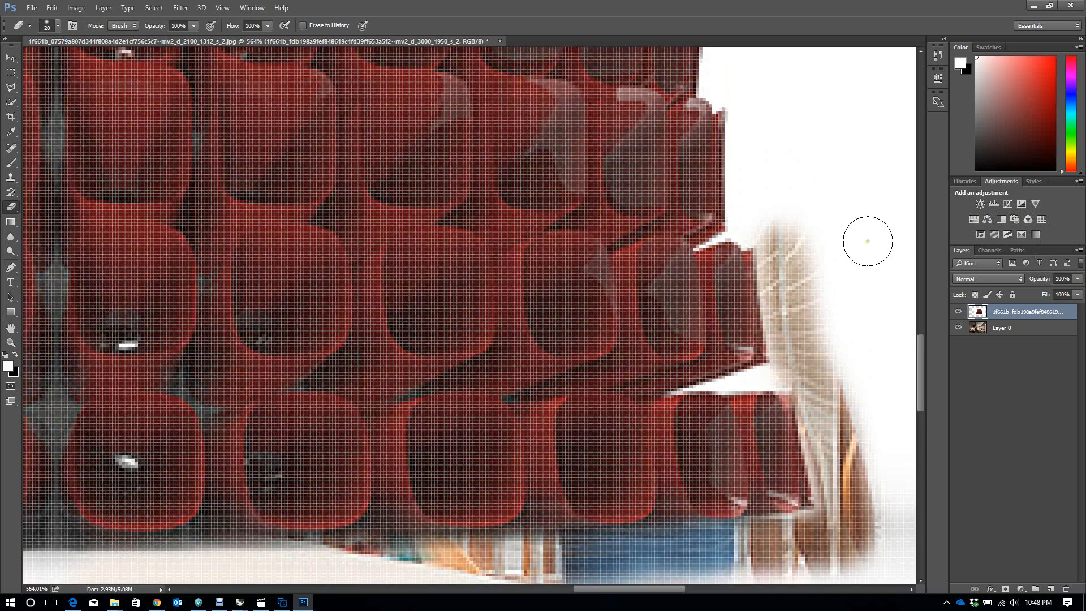
click(776, 243)
click(737, 219)
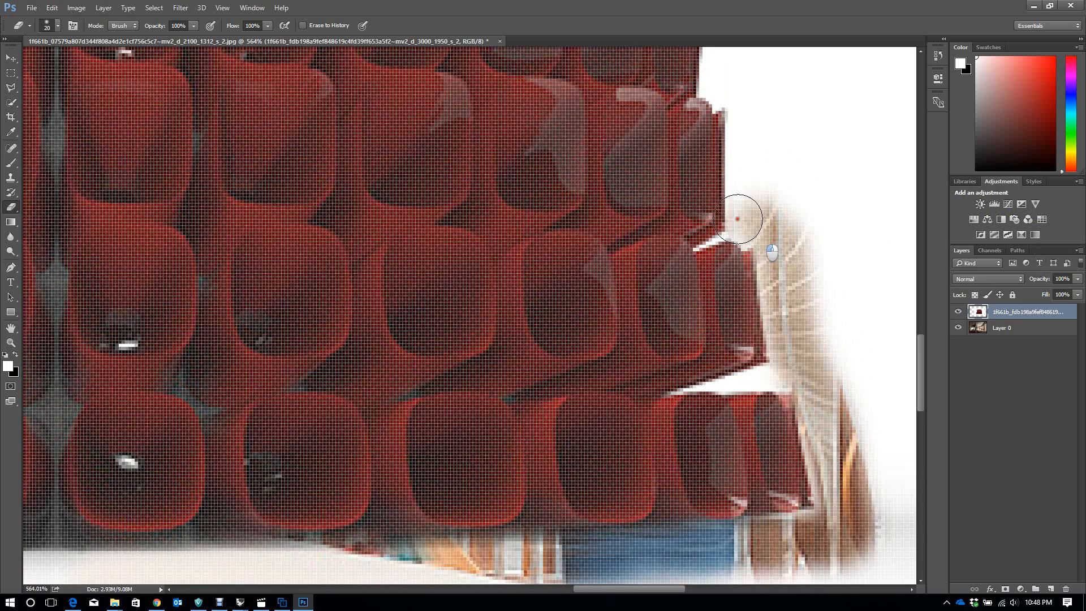
scroll(748, 118, up, 3)
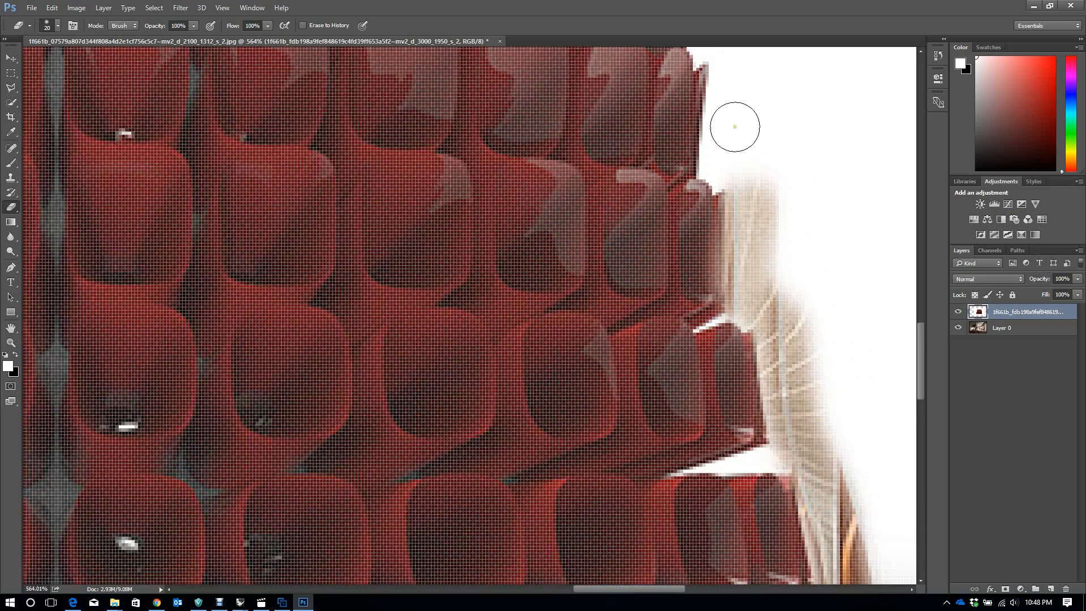
mouse_move(732, 121)
mouse_down()
mouse_move(722, 160)
mouse_move(747, 100)
mouse_move(734, 80)
mouse_up()
scroll(734, 80, up, 5)
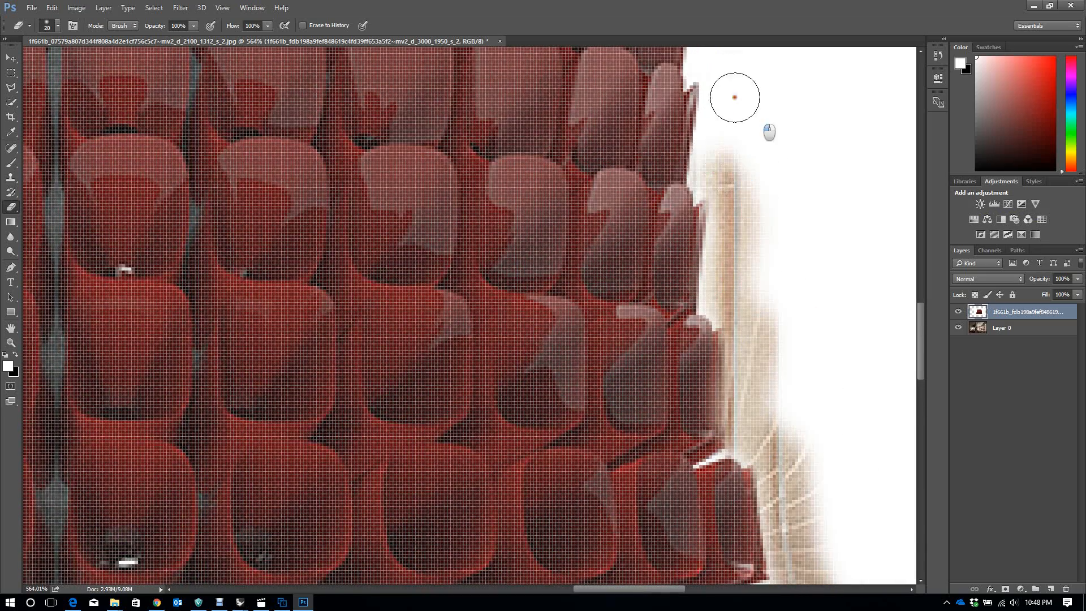
scroll(720, 122, up, 4)
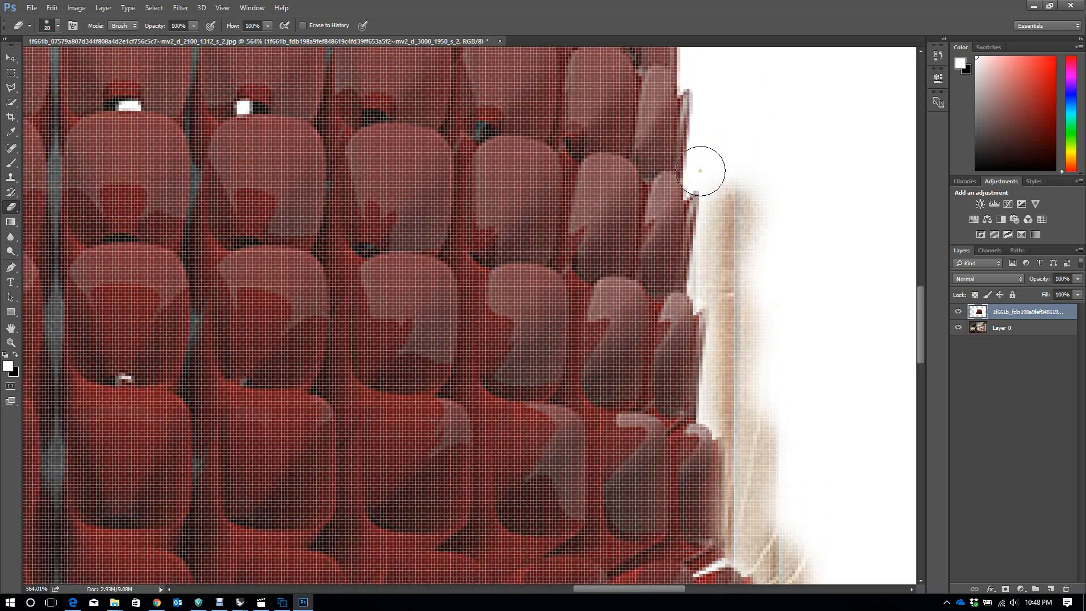
mouse_move(704, 165)
mouse_down()
mouse_move(722, 121)
mouse_move(713, 103)
mouse_up()
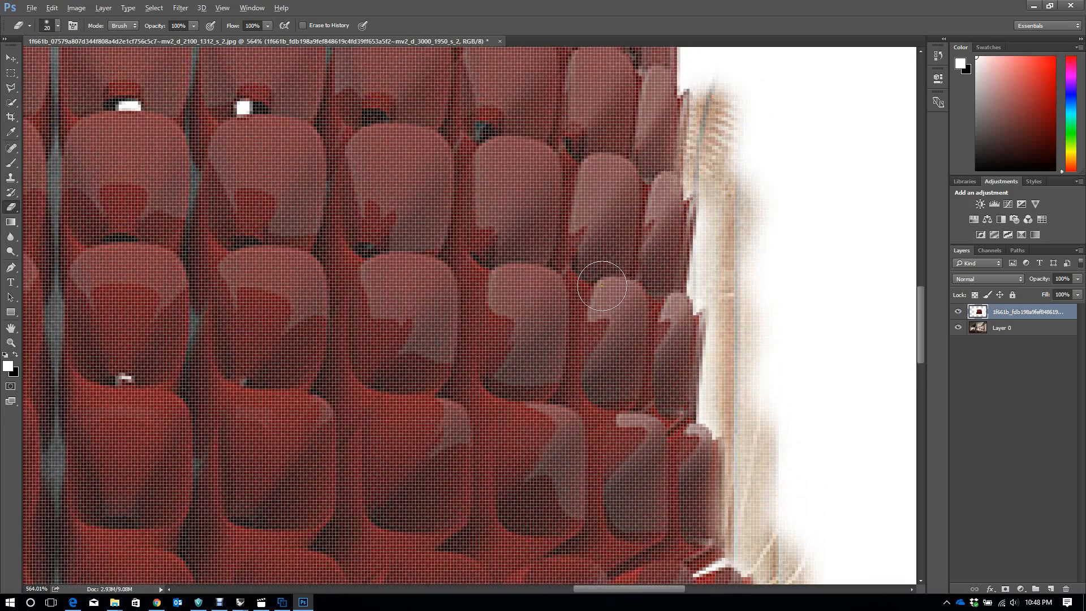
Step: Reduce the Eraser brush size to 9 px for the remaining white fringe
scroll(600, 272, down, 5)
scroll(658, 301, up, 5)
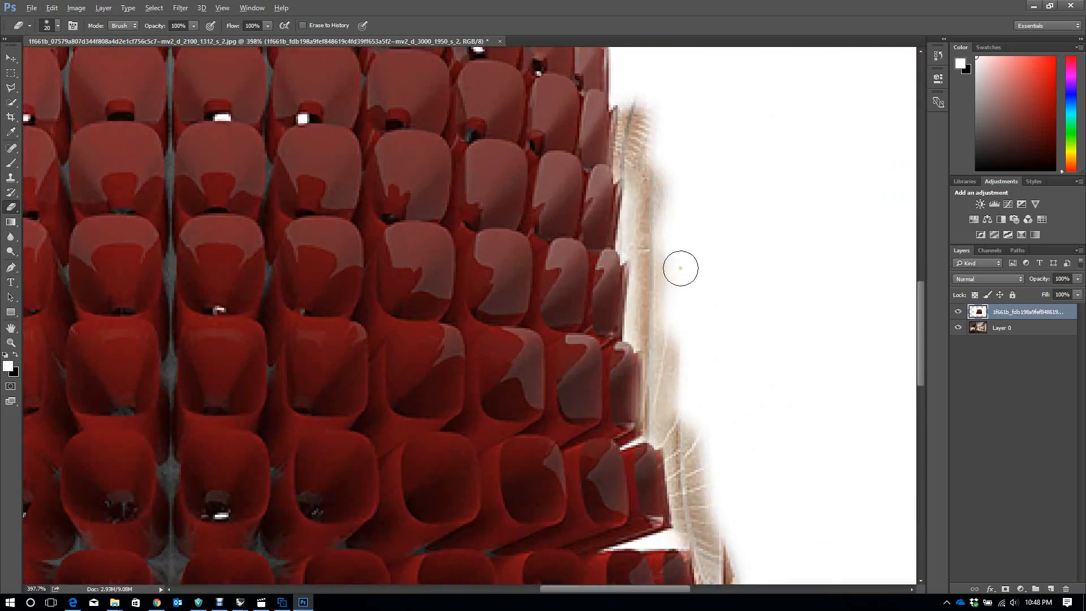
right_click(619, 167)
drag(681, 193, 676, 189)
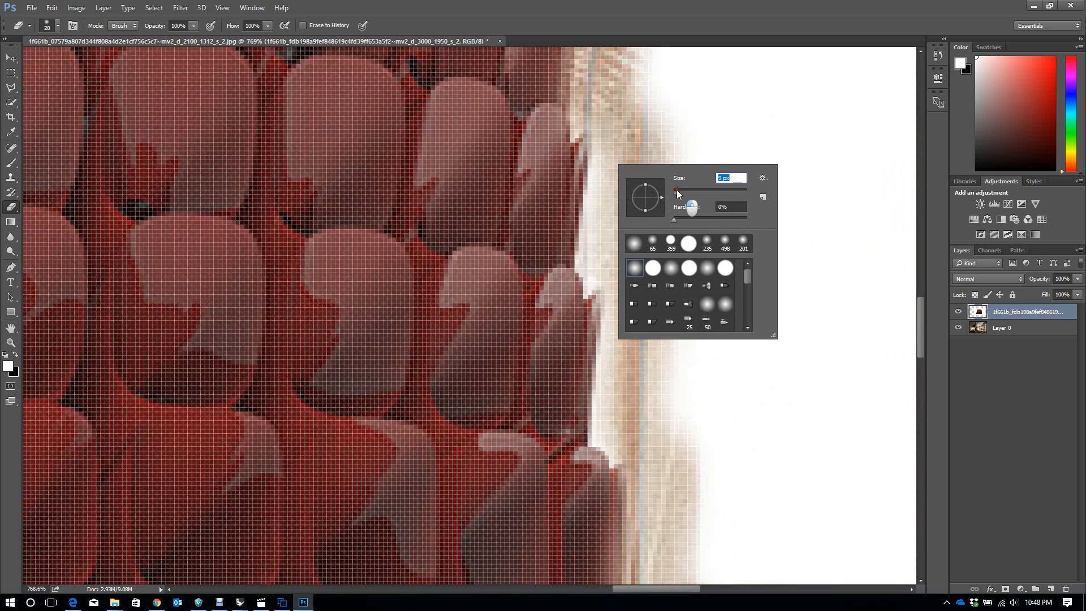
click(603, 126)
key(ctrl+z)
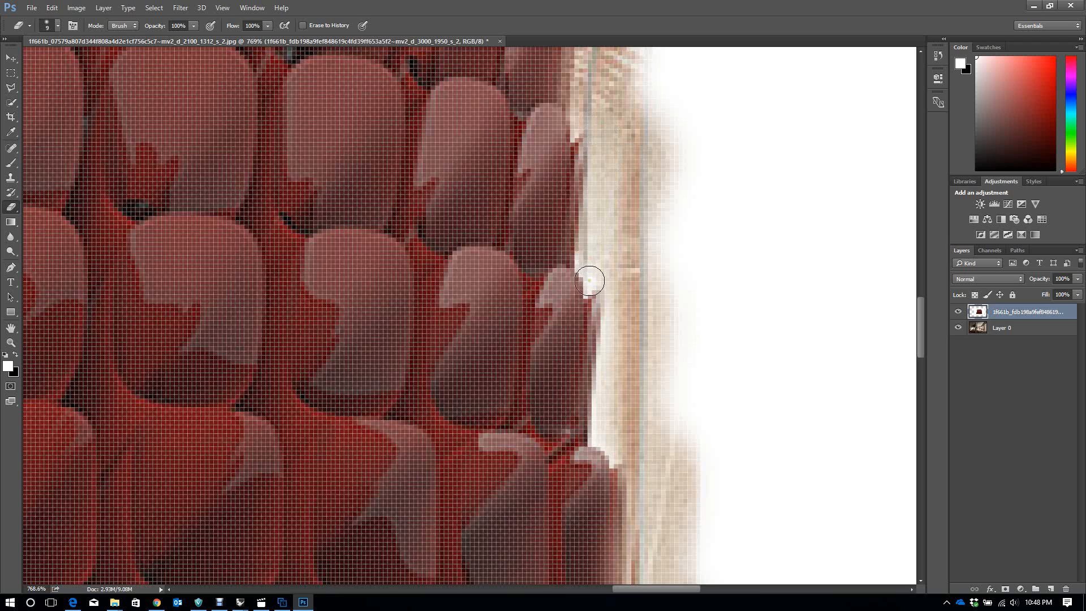
Step: Erase the white fringe left against the cells on the lampshade's right edge with the smaller brush
mouse_move(611, 364)
mouse_down()
mouse_move(595, 441)
mouse_move(617, 448)
mouse_up()
shift+click(618, 448)
scroll(631, 403, down, 3)
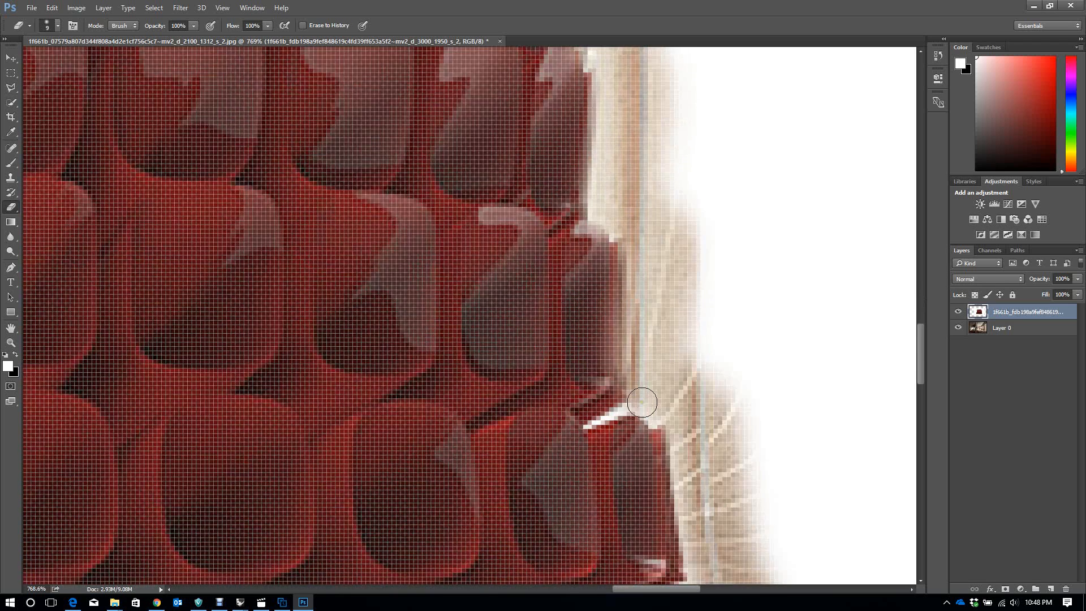
shift+click(634, 411)
shift+click(657, 412)
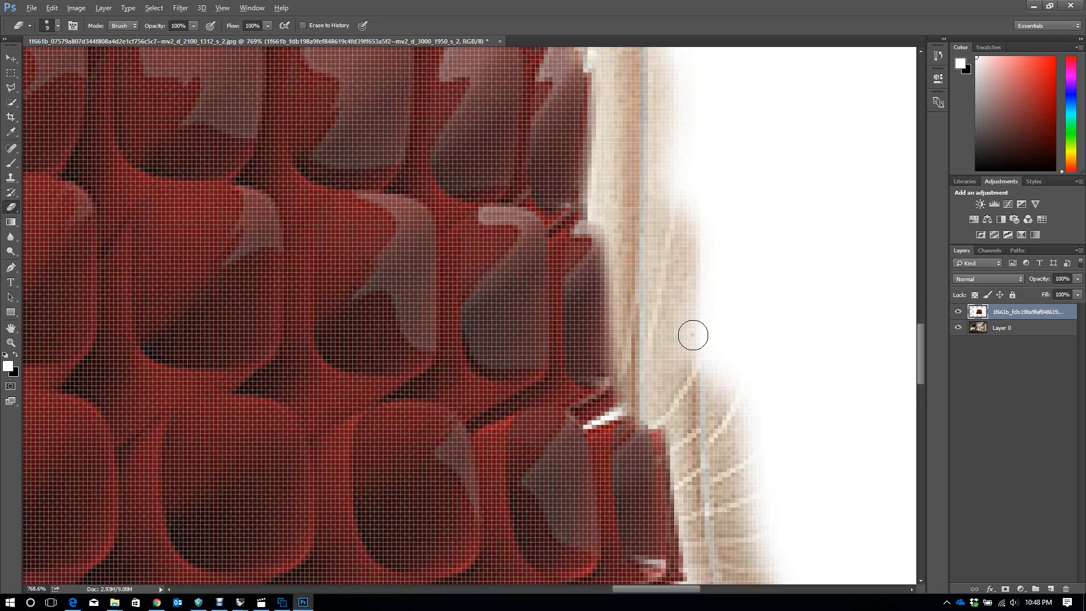
Step: Erase the white gap between the two lowest rows of cells at the lampshade's right edge
scroll(691, 335, down, 3)
scroll(682, 455, up, 3)
scroll(682, 455, up, 2)
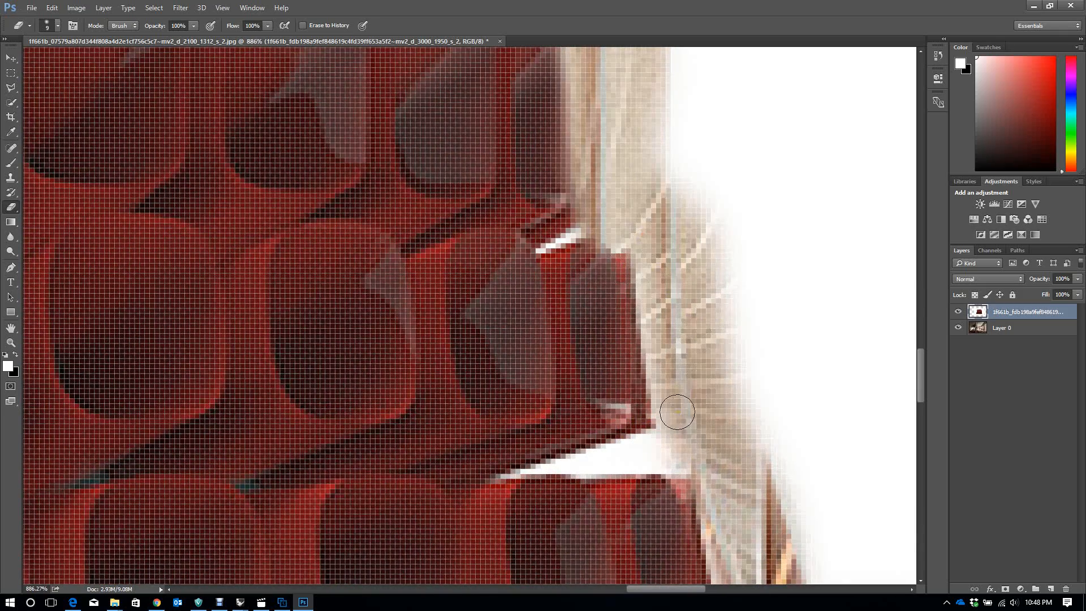
shift+click(673, 417)
mouse_move(608, 474)
mouse_down()
mouse_move(579, 459)
mouse_move(542, 469)
mouse_move(678, 464)
mouse_up()
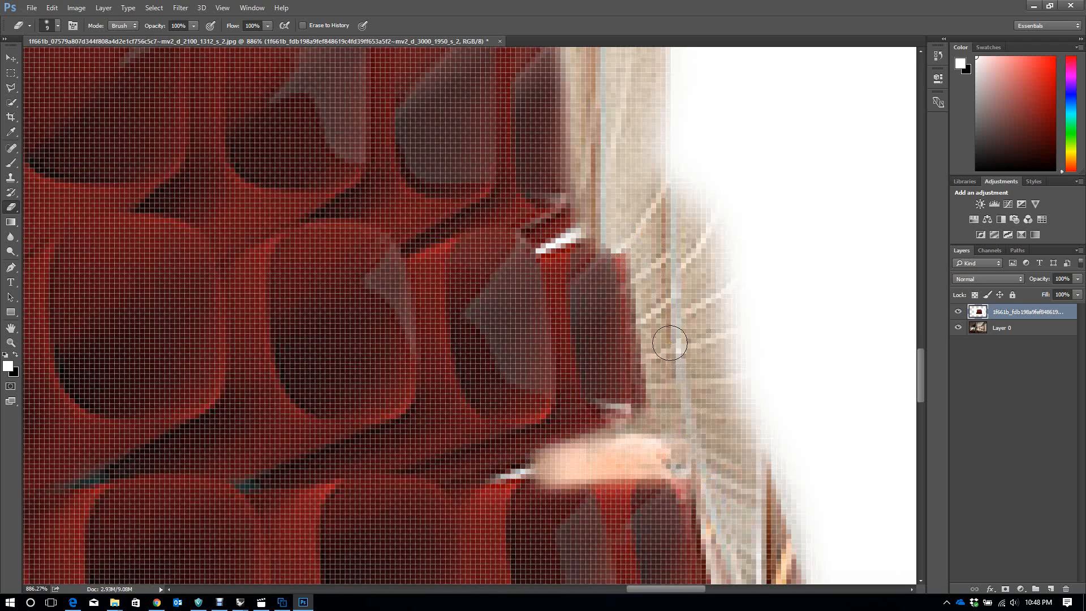
Step: Undo all the eraser strokes made around the lampshade's right and bottom edges
scroll(679, 456, down, 8)
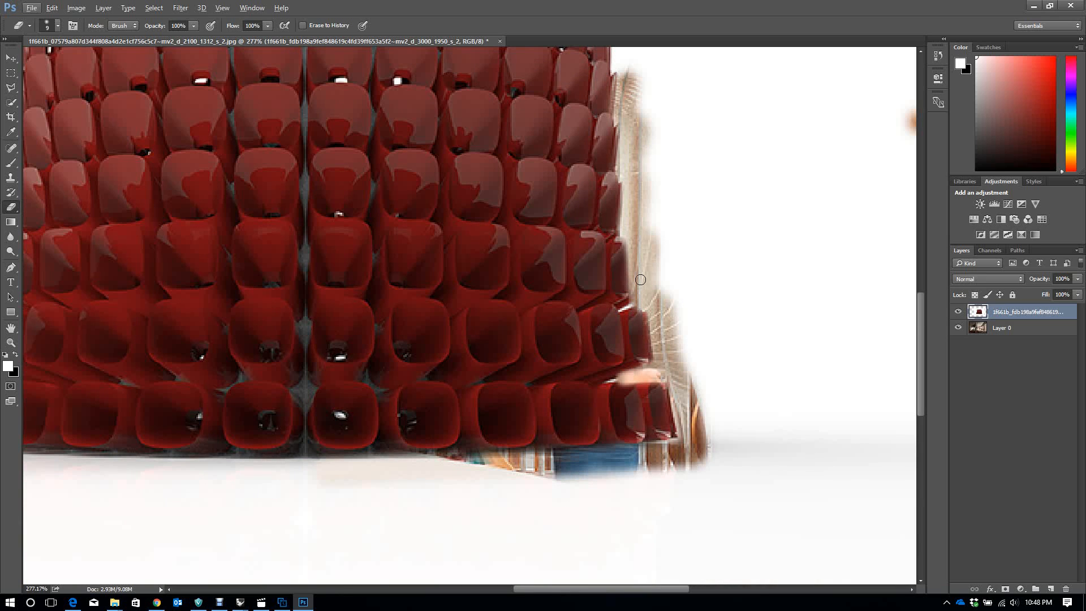
scroll(507, 481, down, 3)
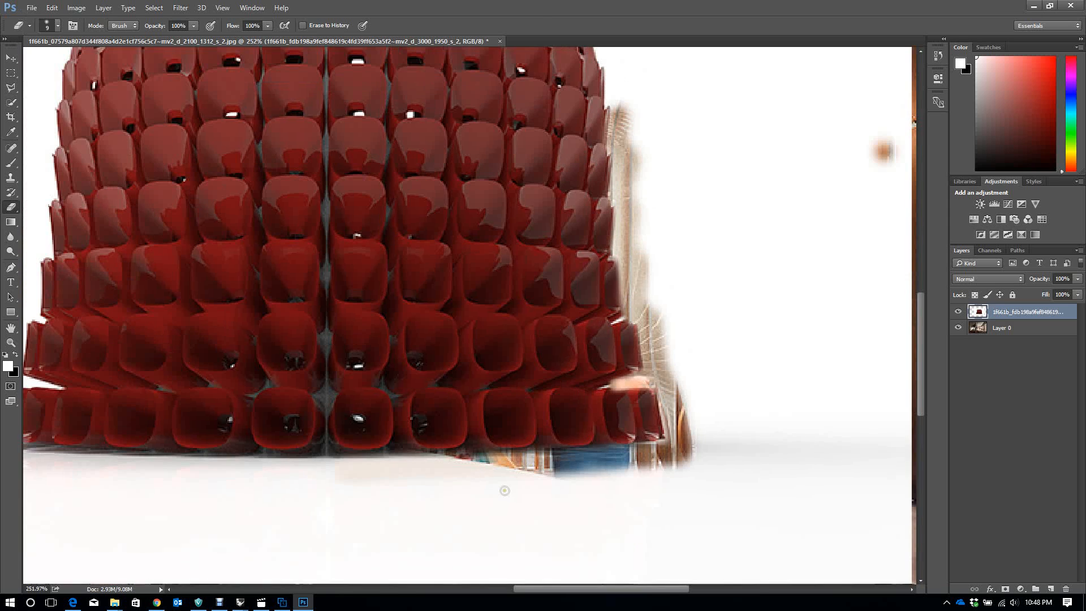
scroll(582, 346, up, 2)
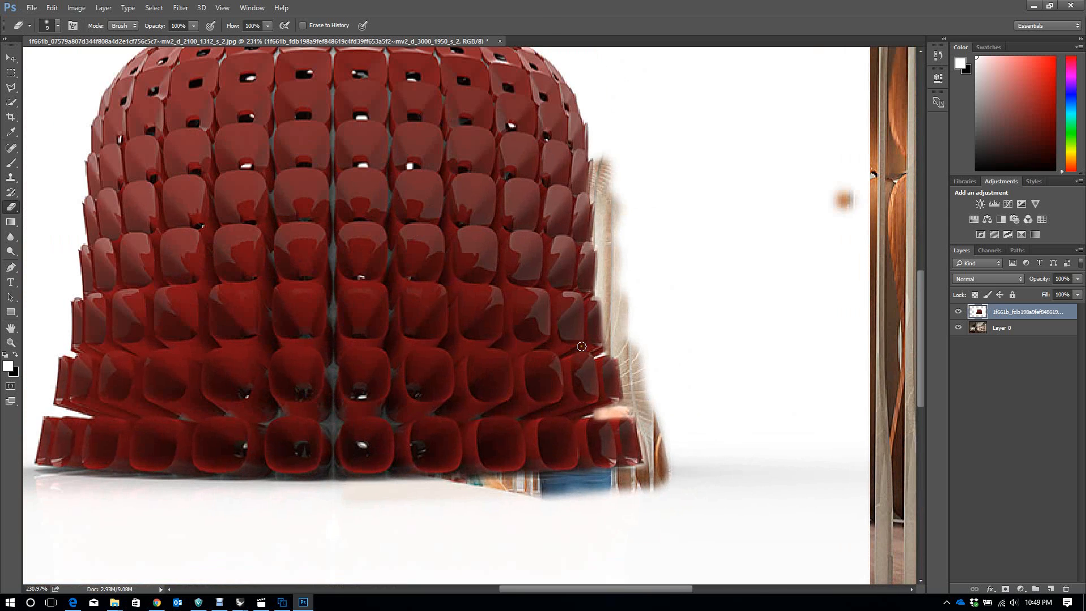
key(ctrl+alt+z)
key(ctrl+alt+z)
key(ctrl+alt+z)
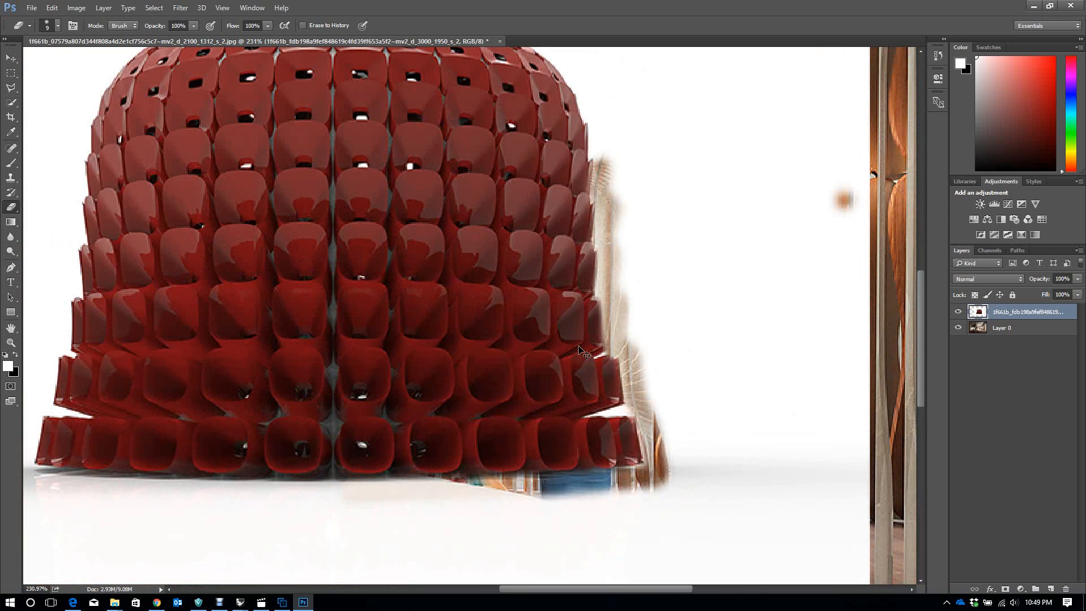
key(ctrl+alt+z)
key(ctrl+alt+z)
key(ctrl+alt+z)
key(ctrl+alt+z)
key(ctrl+alt+z)
key(ctrl+alt+z)
key(ctrl+alt+z)
key(ctrl+alt+z)
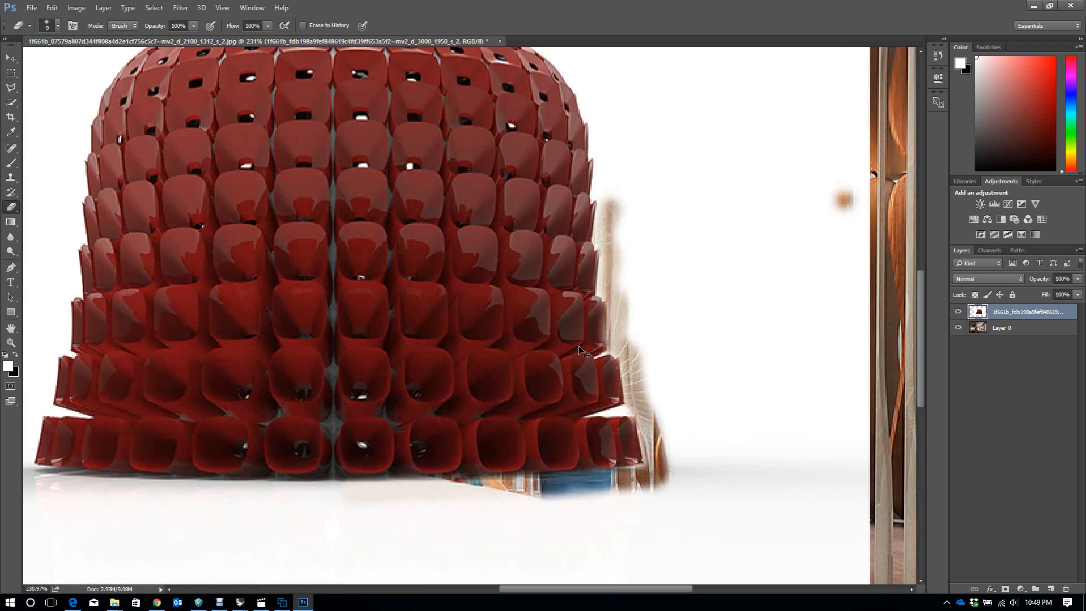
key(ctrl+shift+z)
key(ctrl+shift+z)
key(ctrl+shift+z)
key(ctrl+shift+z)
key(ctrl+shift+z)
key(ctrl+shift+z)
key(ctrl+shift+z)
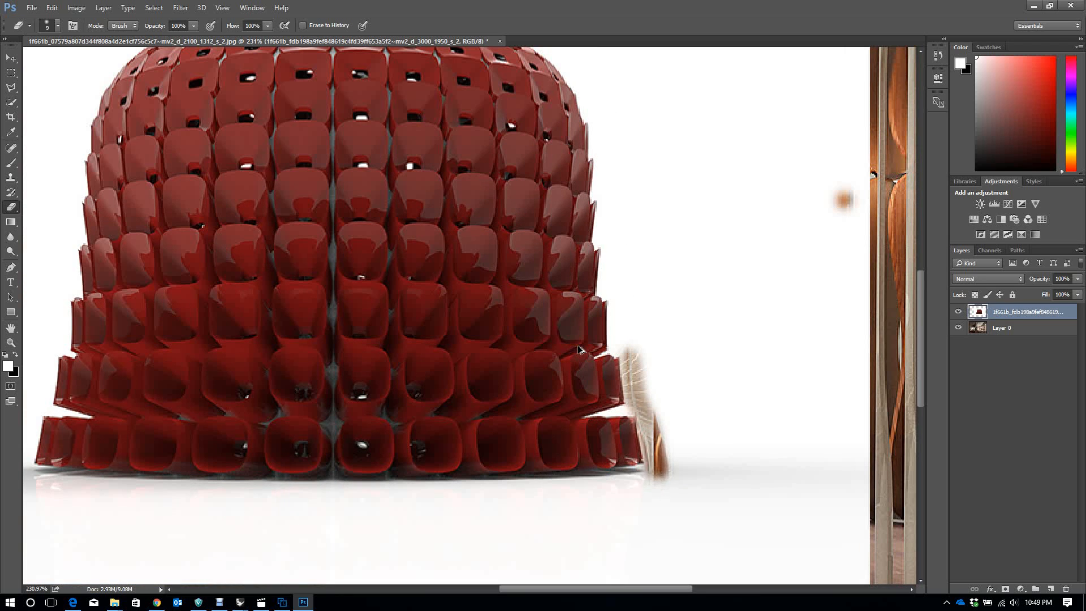
key(ctrl+shift+z)
key(ctrl+shift+z)
key(ctrl+shift+z)
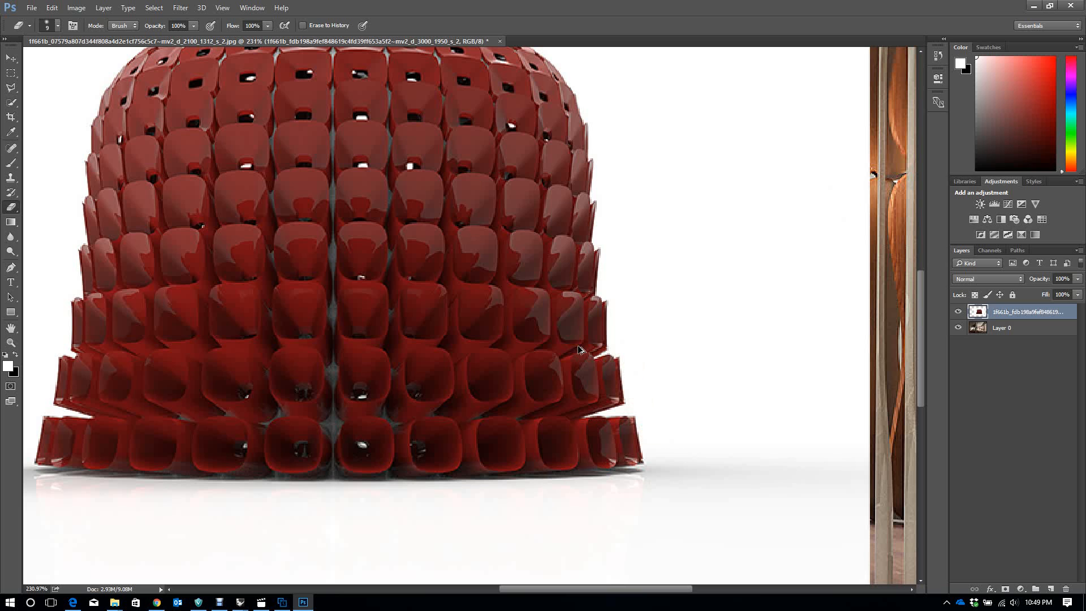
Step: Activate the Quick Selection tool and look at its brush settings, leaving the size at 30 px
scroll(579, 350, down, 4)
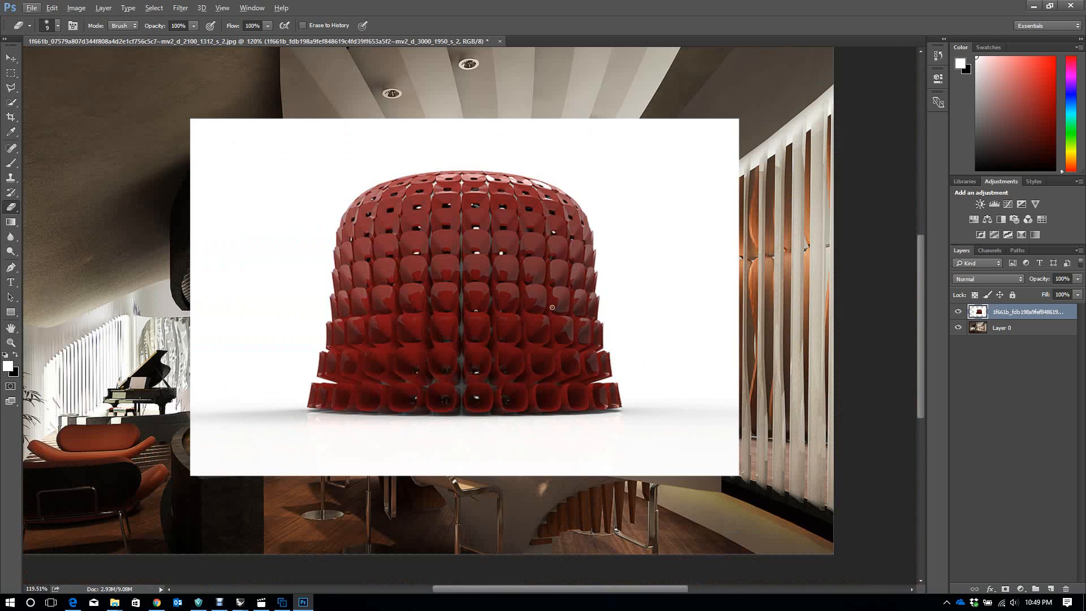
click(10, 116)
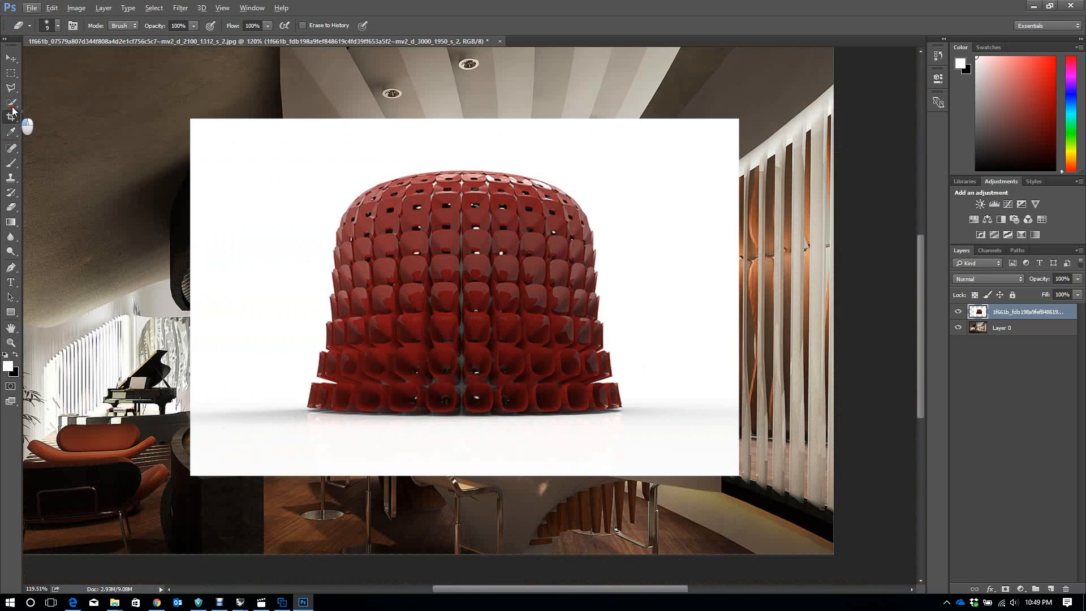
click(12, 103)
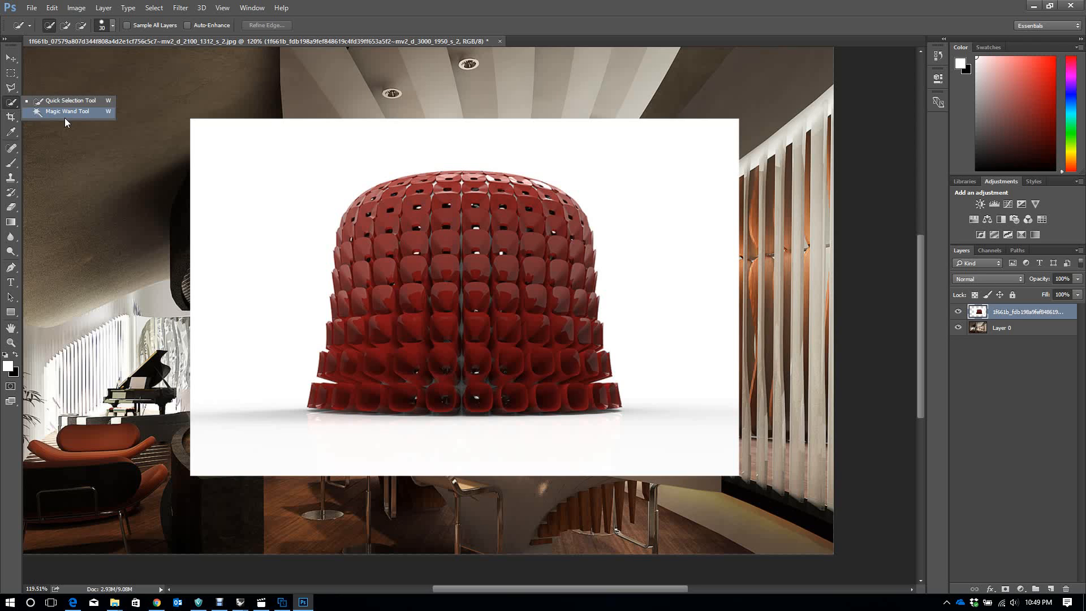
click(99, 101)
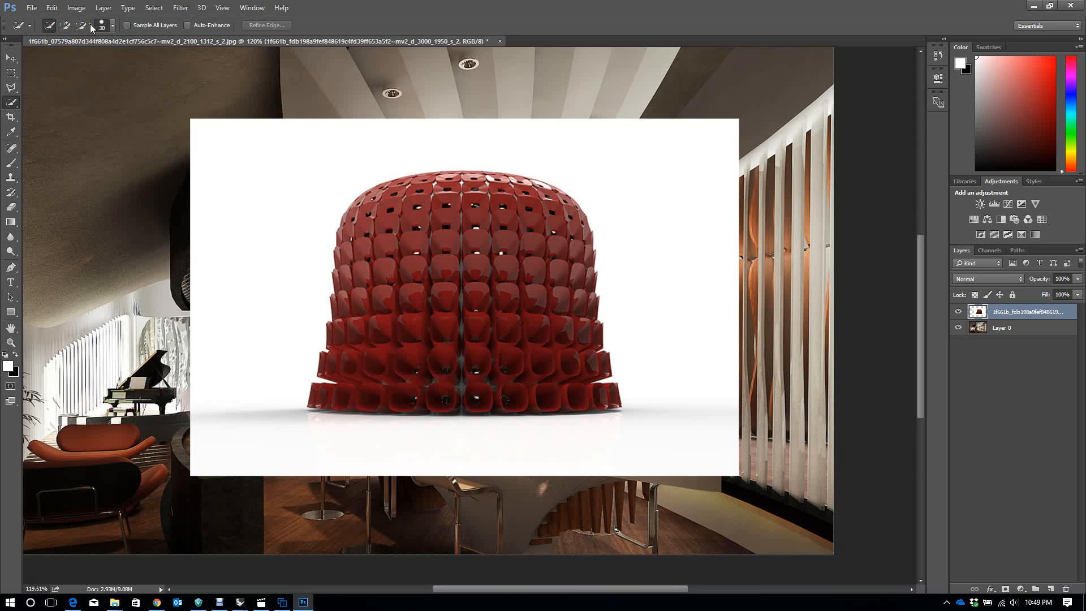
click(113, 25)
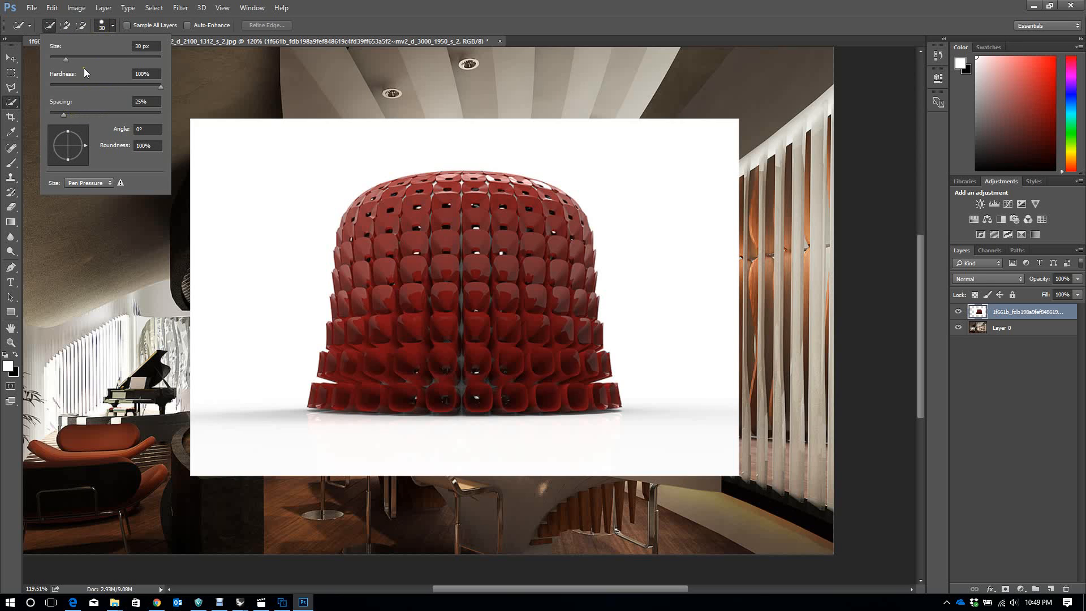
click(114, 25)
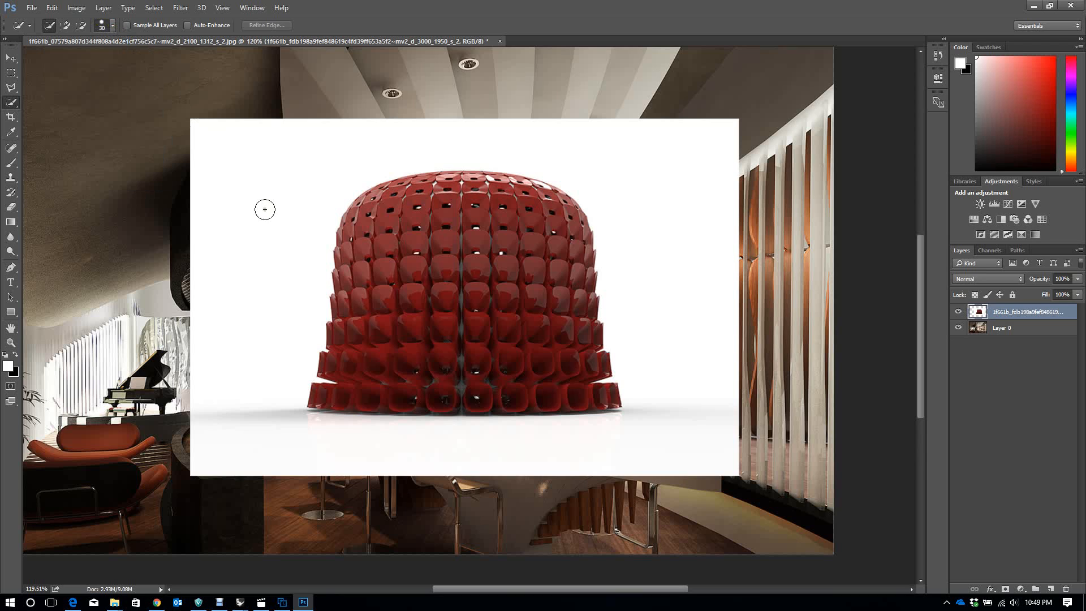
Step: Quick-select the white background beside the lampshade's left edge, from the dome down to the base
mouse_move(274, 197)
mouse_down()
mouse_move(294, 214)
mouse_move(317, 170)
mouse_move(323, 201)
mouse_move(306, 238)
mouse_up()
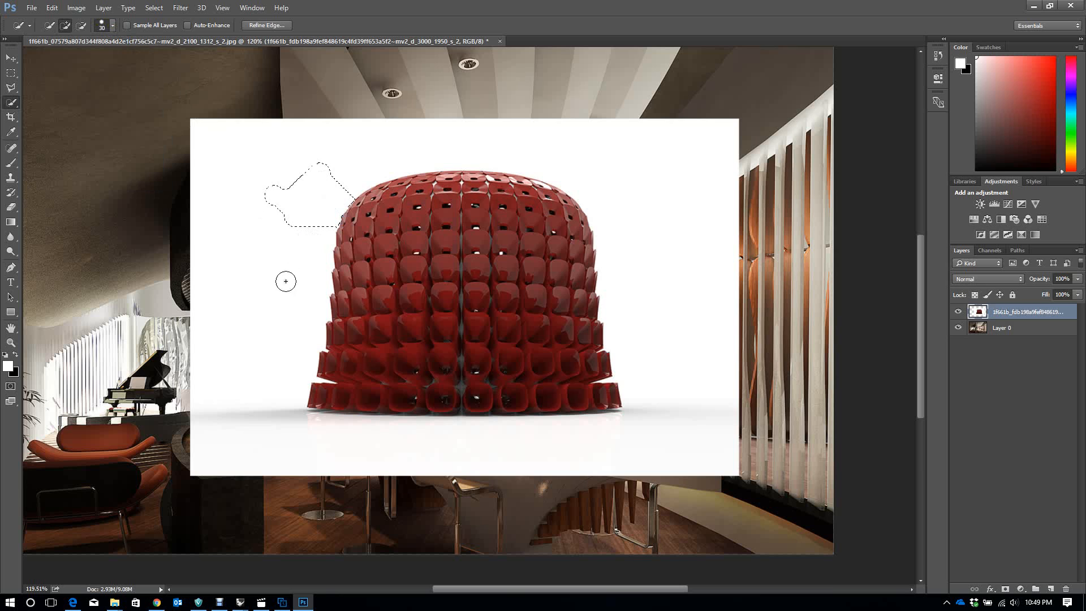
mouse_move(291, 304)
mouse_down()
mouse_move(276, 368)
mouse_move(246, 385)
mouse_up()
scroll(399, 456, up, 3)
scroll(333, 399, up, 5)
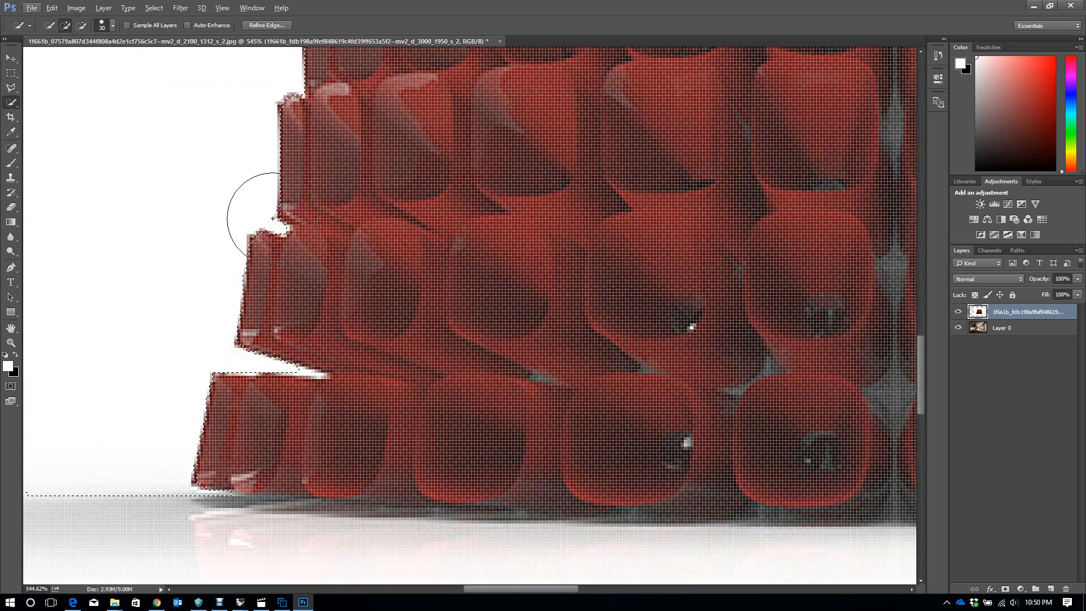
scroll(352, 356, down, 5)
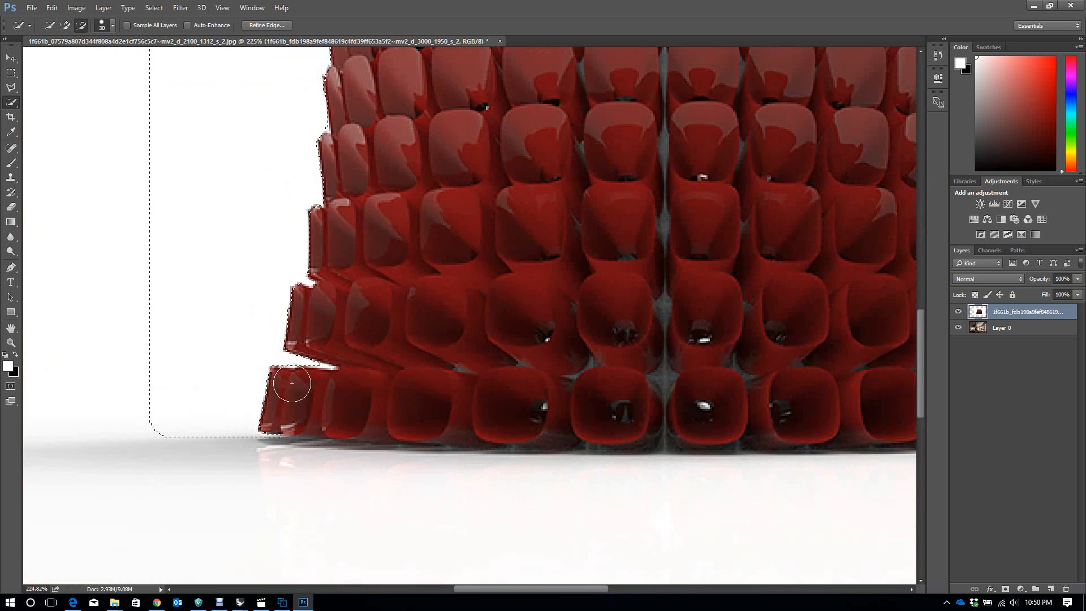
Step: Extend the quick selection beneath the lampshade's base and around its right side to cover the whole white background
click(238, 461)
mouse_move(238, 452)
mouse_down()
mouse_move(324, 437)
mouse_move(341, 451)
mouse_move(422, 457)
mouse_up()
mouse_move(497, 458)
mouse_down()
mouse_move(795, 452)
mouse_move(453, 469)
mouse_move(815, 439)
mouse_up()
scroll(517, 502, down, 5)
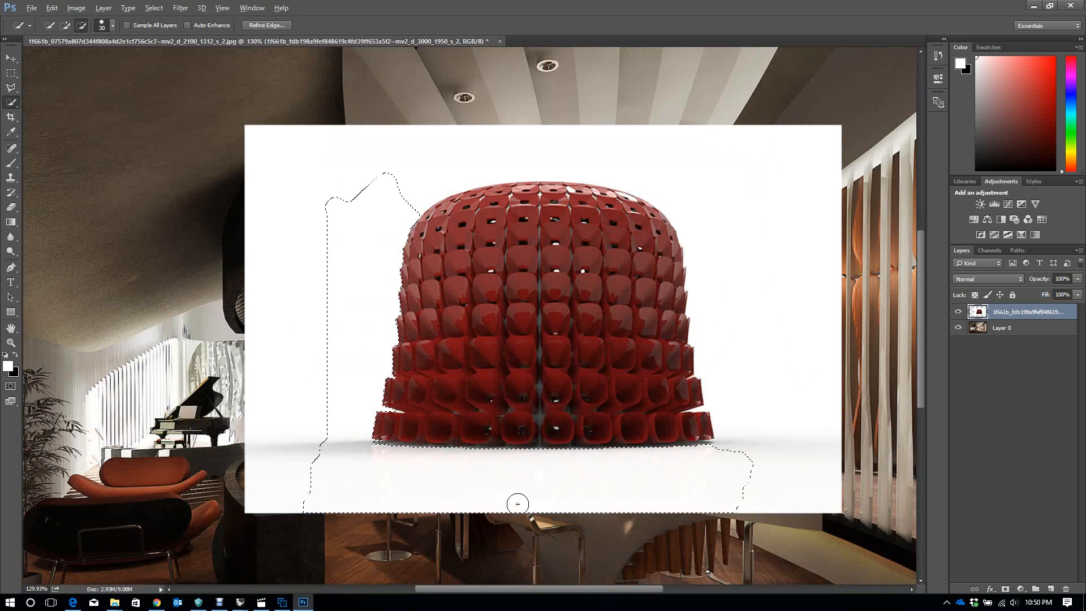
scroll(791, 432, up, 1)
click(792, 432)
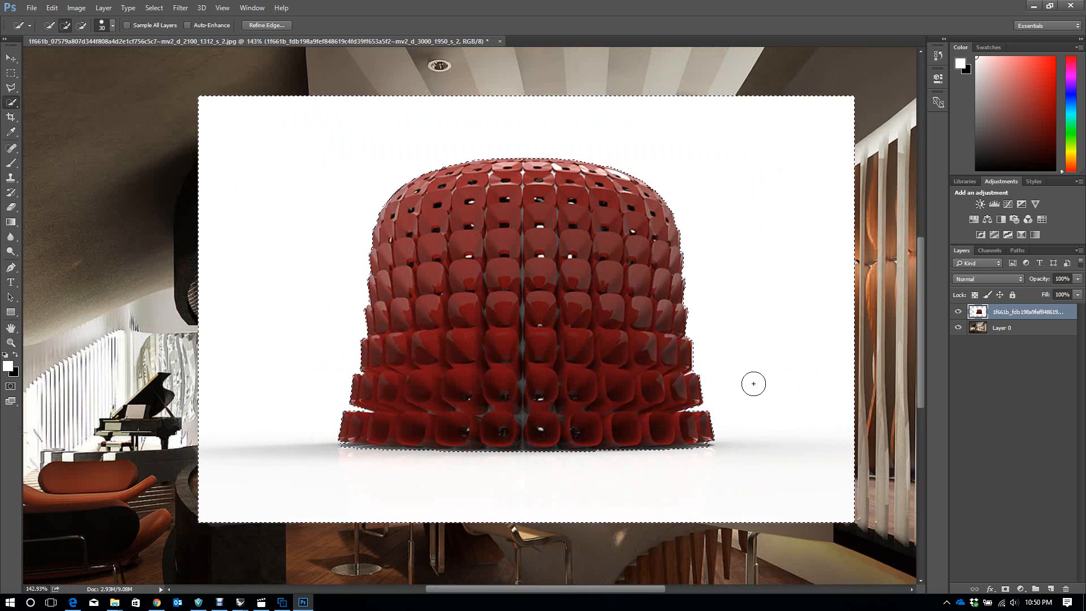
Step: Delete the quick-selected white background, clear the selection and examine the lampshade's cut-out edge
key(Delete)
key(ctrl+d)
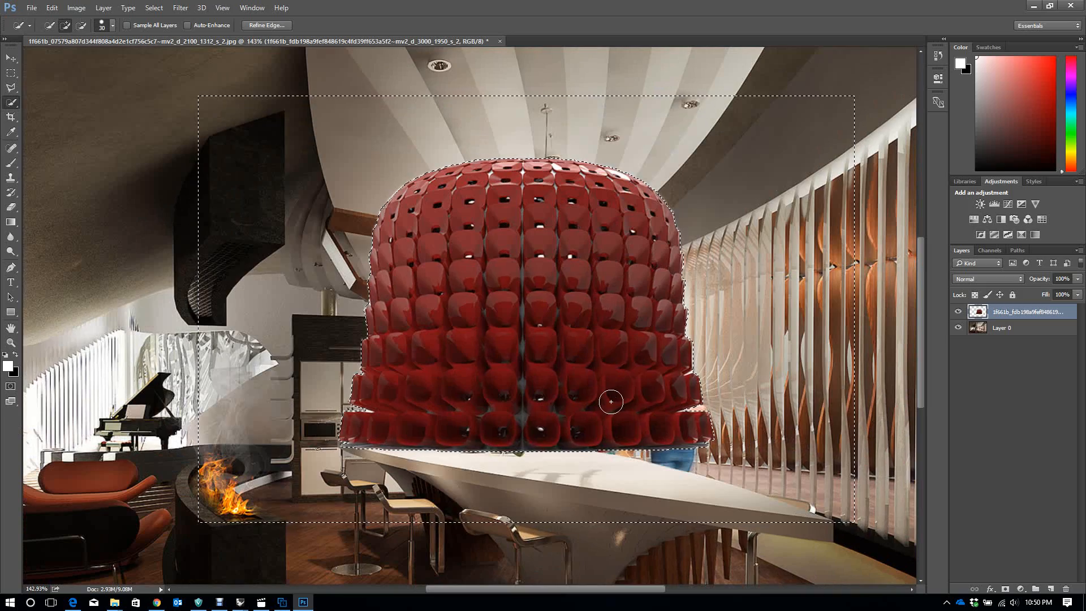
key(alt)
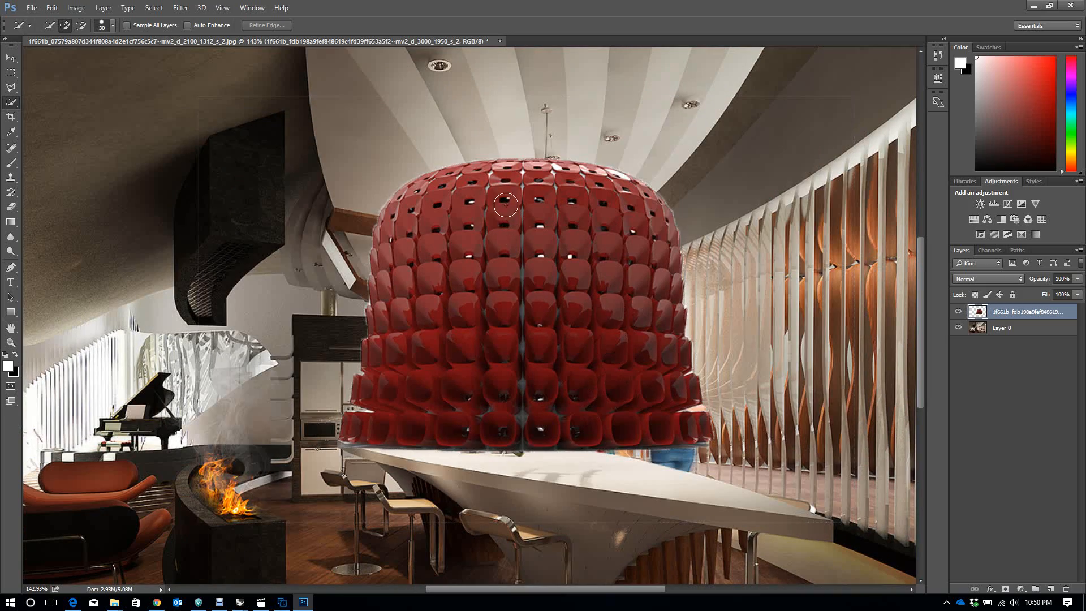
scroll(362, 238, up, 6)
scroll(369, 265, up, 2)
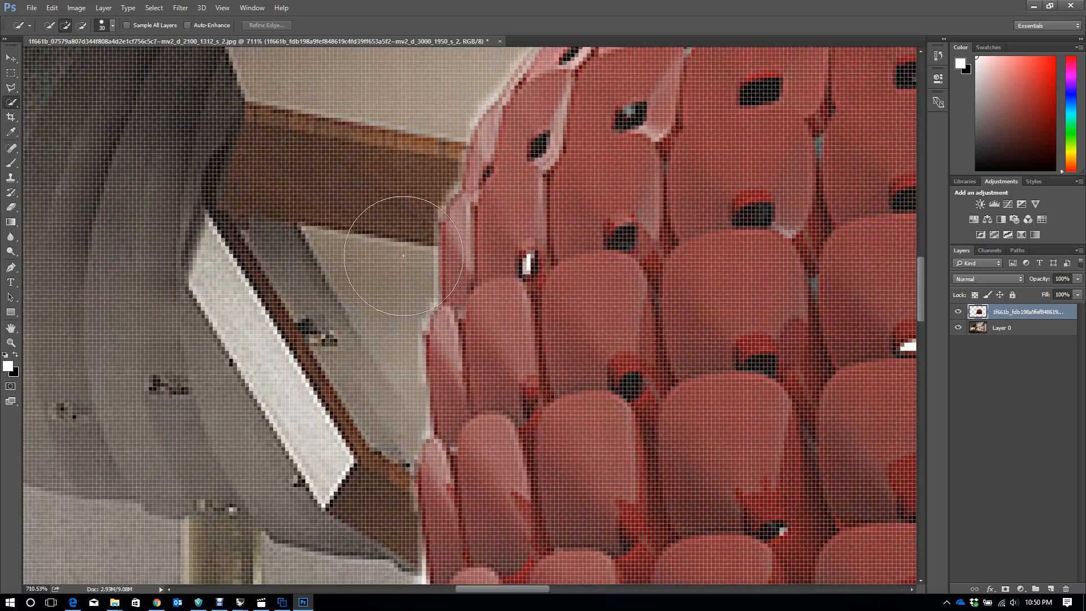
scroll(383, 354, down, 7)
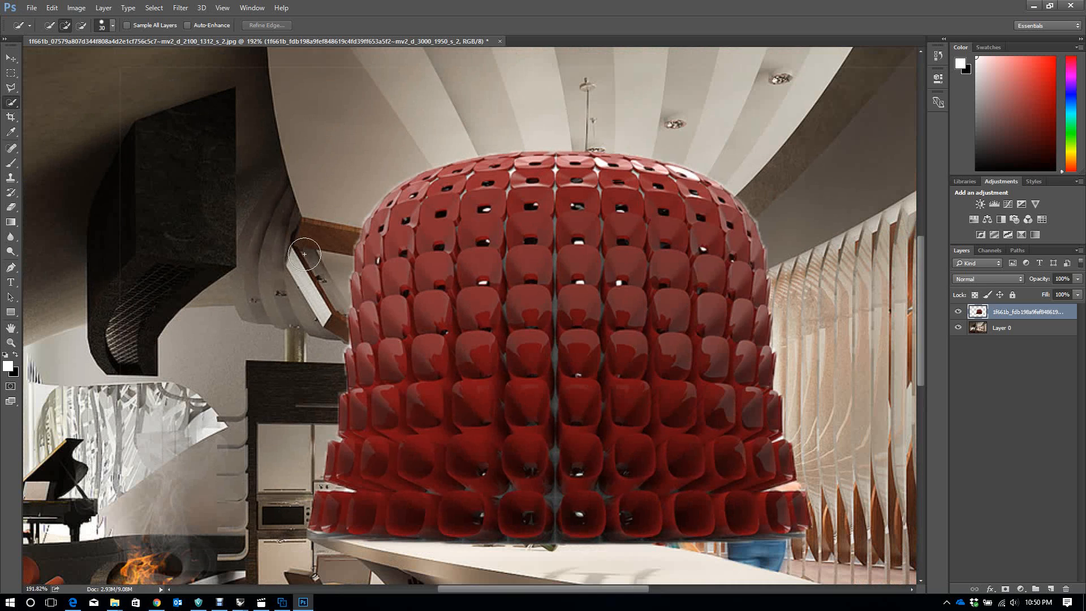
Step: Undo the background deletion and the quick selections around the lampshade
key(ctrl+alt+z)
key(ctrl+alt+z)
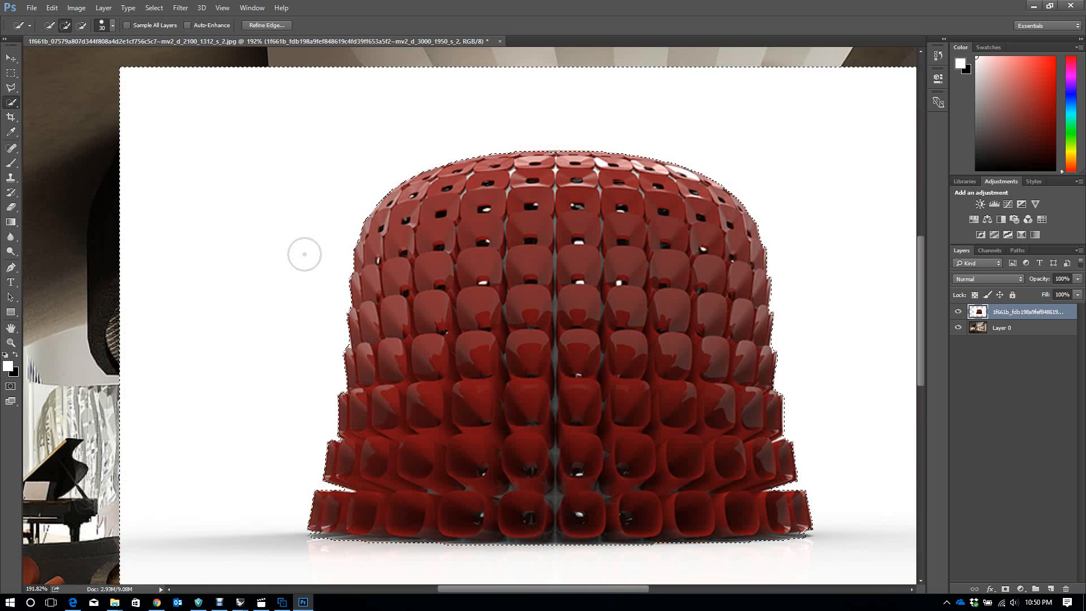
key(ctrl+alt+z)
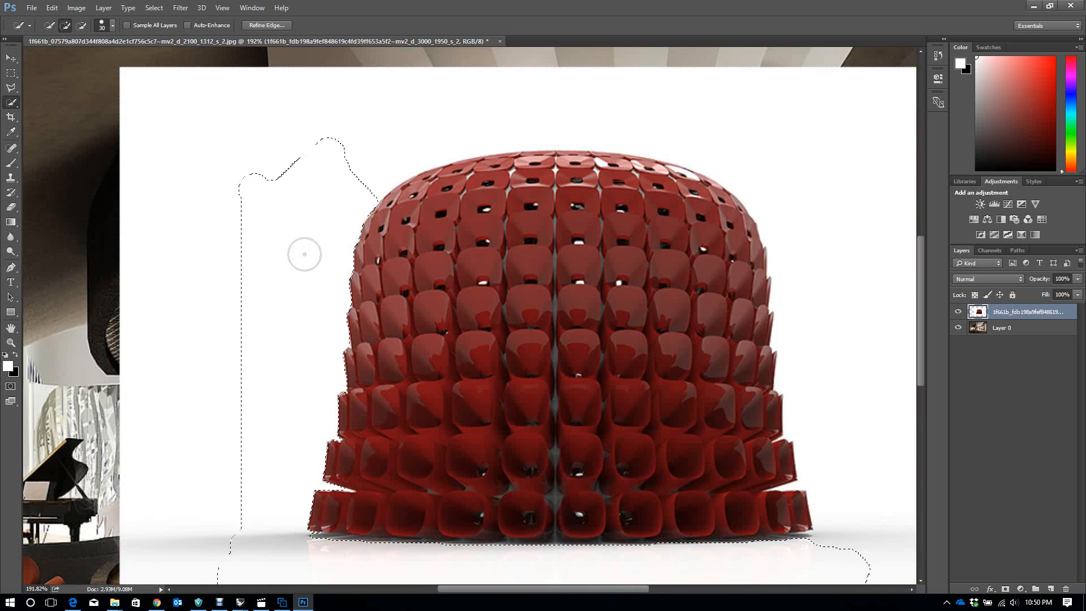
key(ctrl+alt+z)
scroll(284, 253, down, 2)
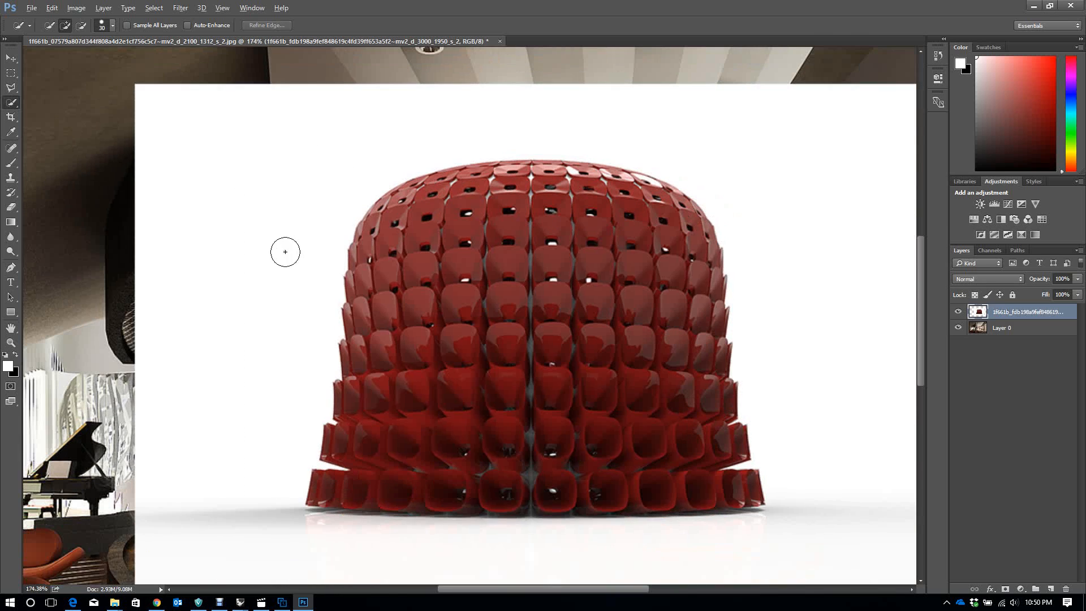
Step: Select the white background around the lampshade with the Magic Wand at a tolerance of 32
right_click(11, 102)
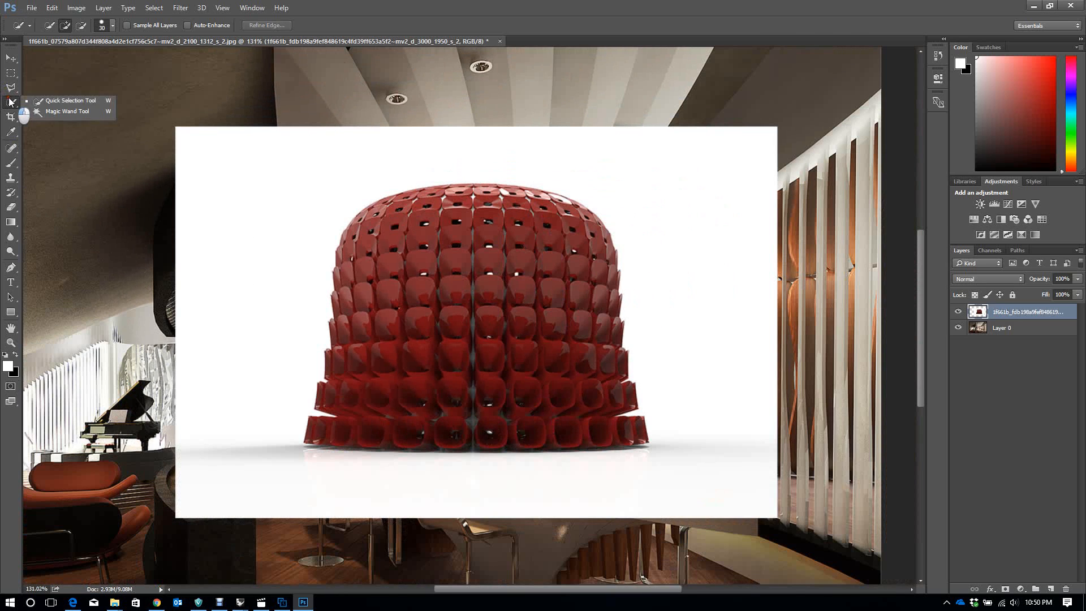
click(60, 120)
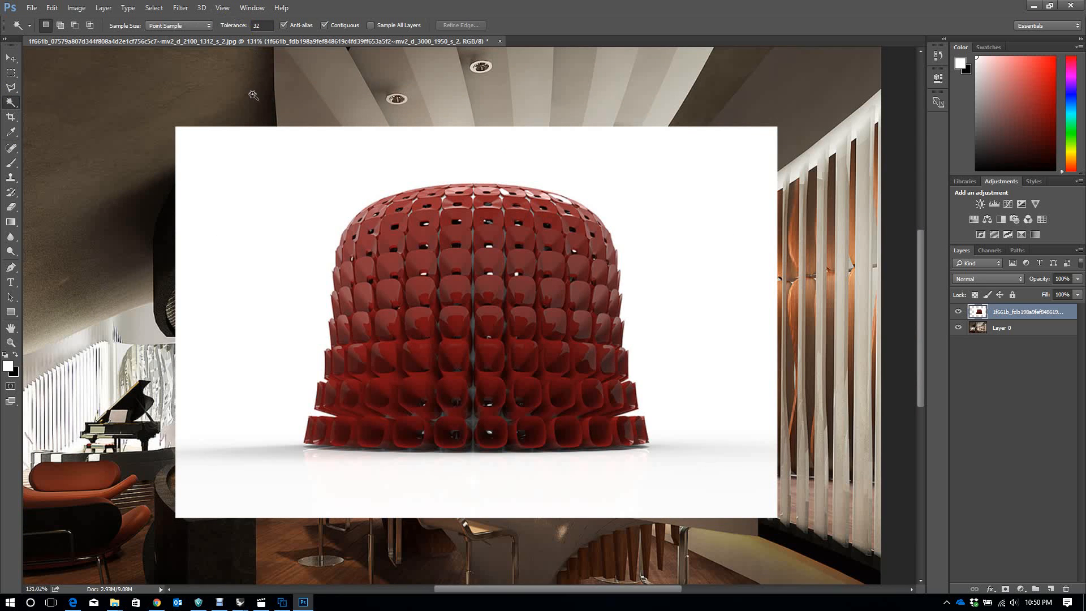
click(229, 210)
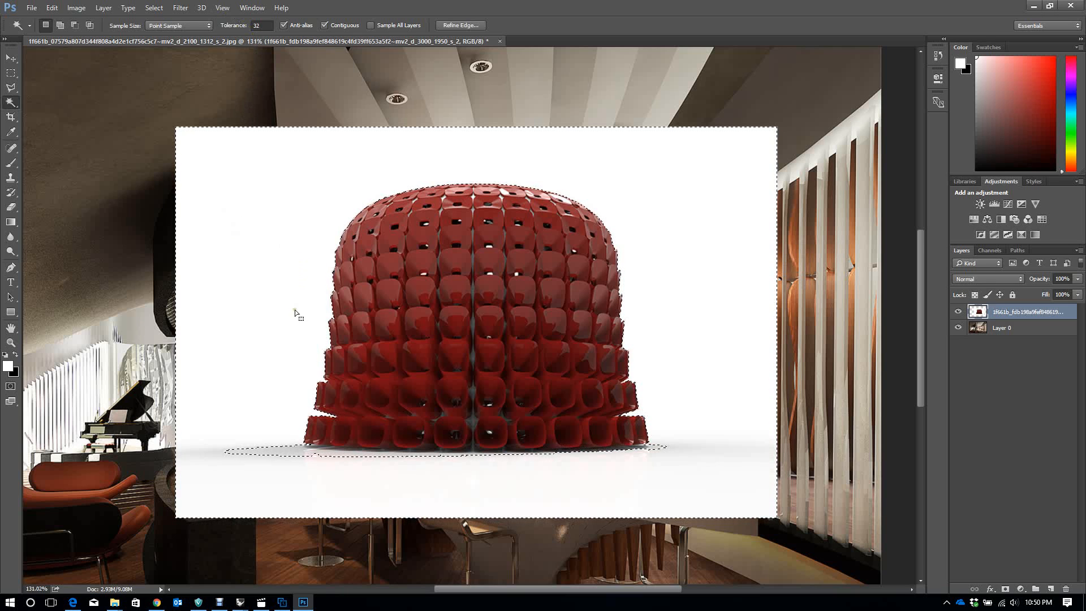
key(alt)
scroll(276, 304, up, 3)
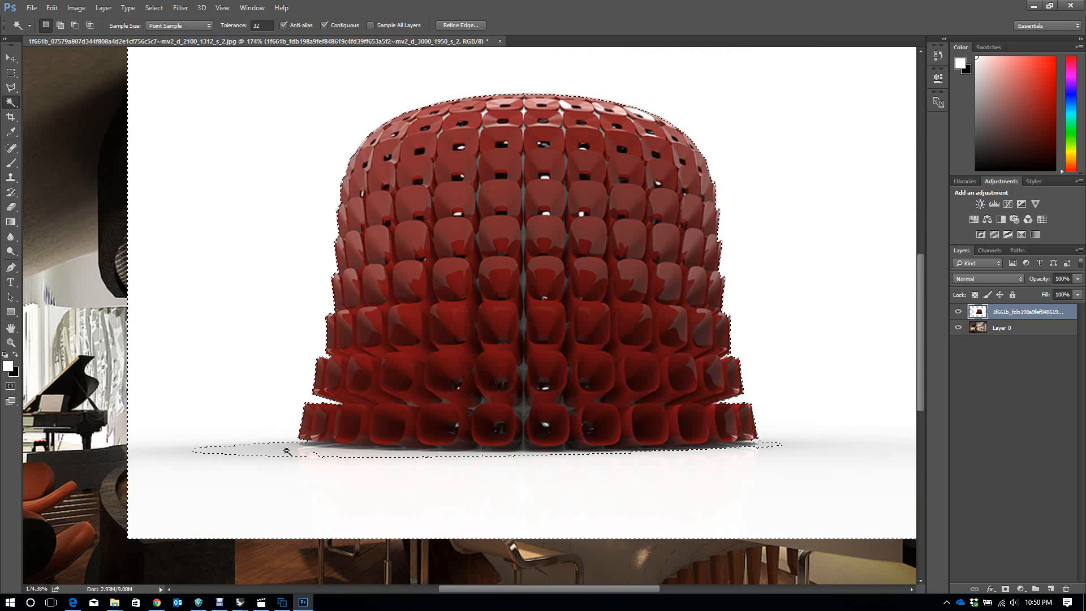
Step: Clear the selection and reselect the white background with the Magic Wand tolerance set to 74
key(ctrl+d)
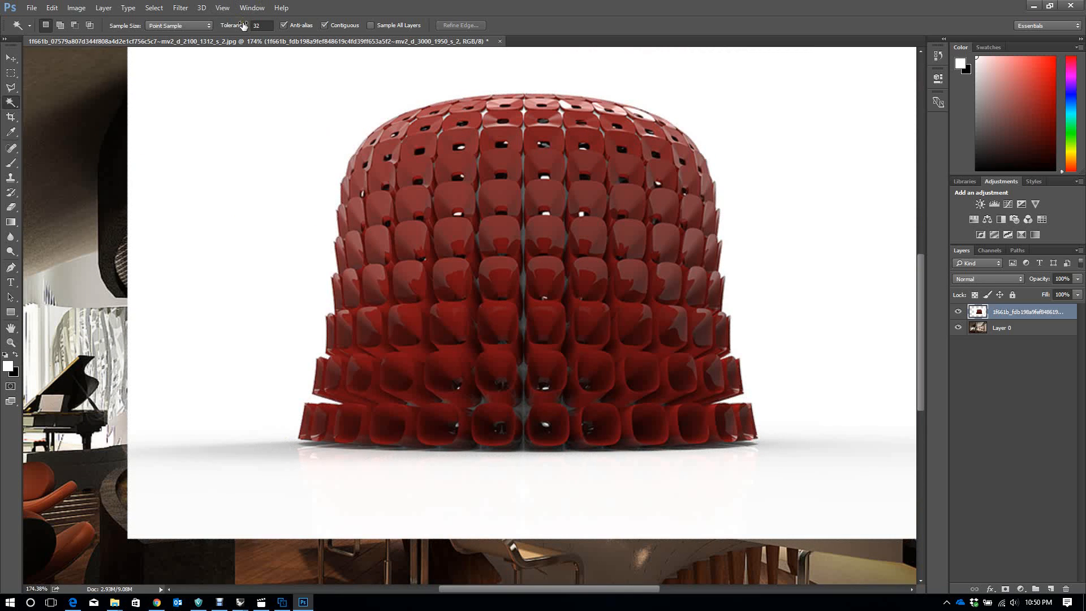
drag(243, 26, 276, 26)
click(144, 158)
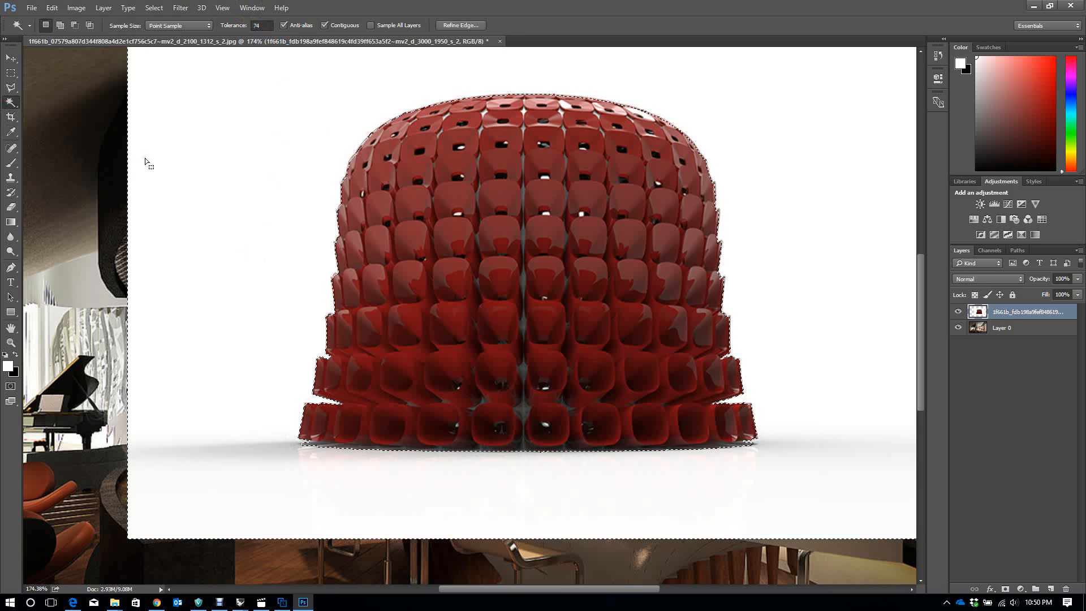
alt+scroll(319, 436, up, 4)
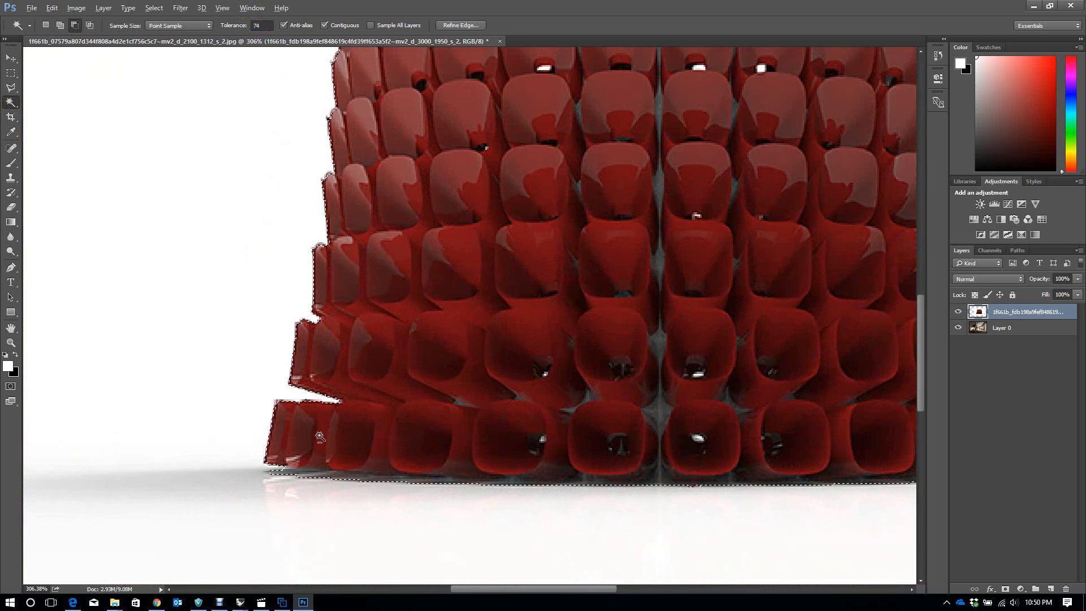
alt+scroll(320, 435, down, 1)
alt+scroll(309, 437, up, 4)
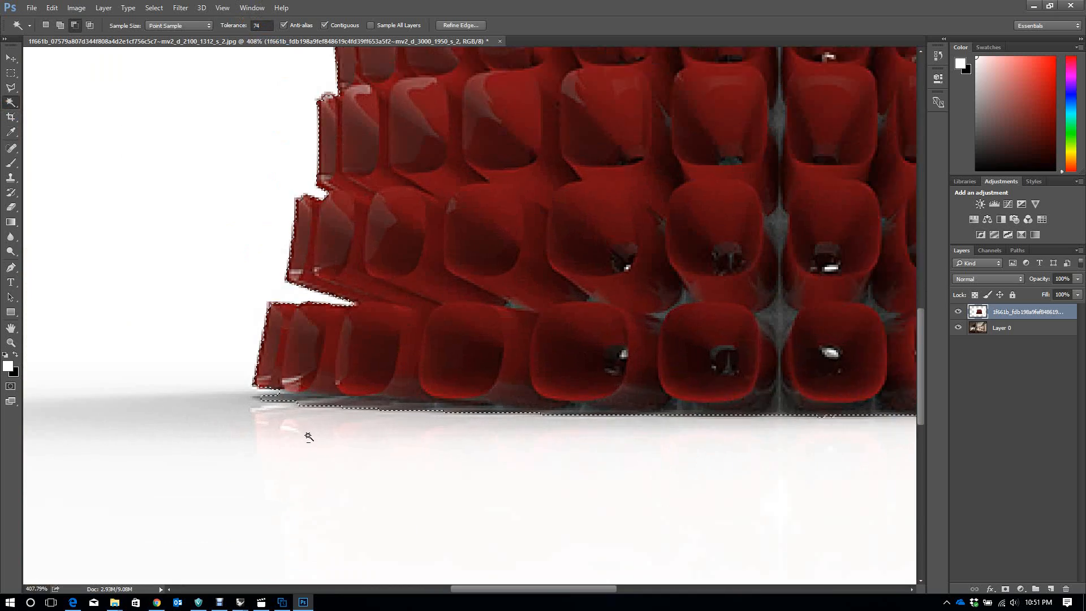
alt+scroll(305, 385, up, 3)
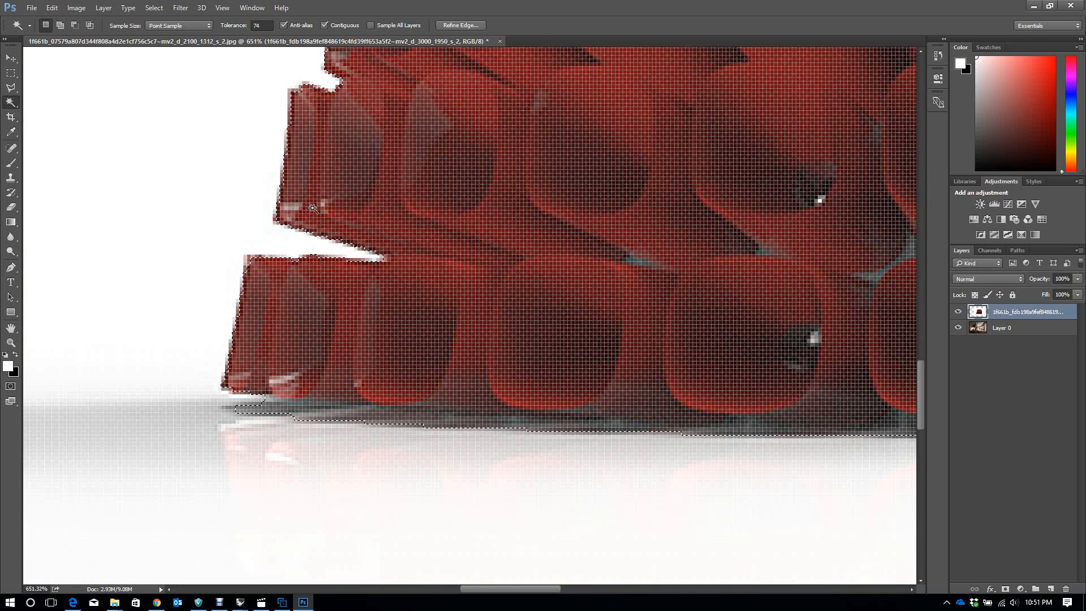
Step: Delete the selected white background, clear the selection and check the lampshade's edges against the interior
alt+scroll(312, 208, down, 10)
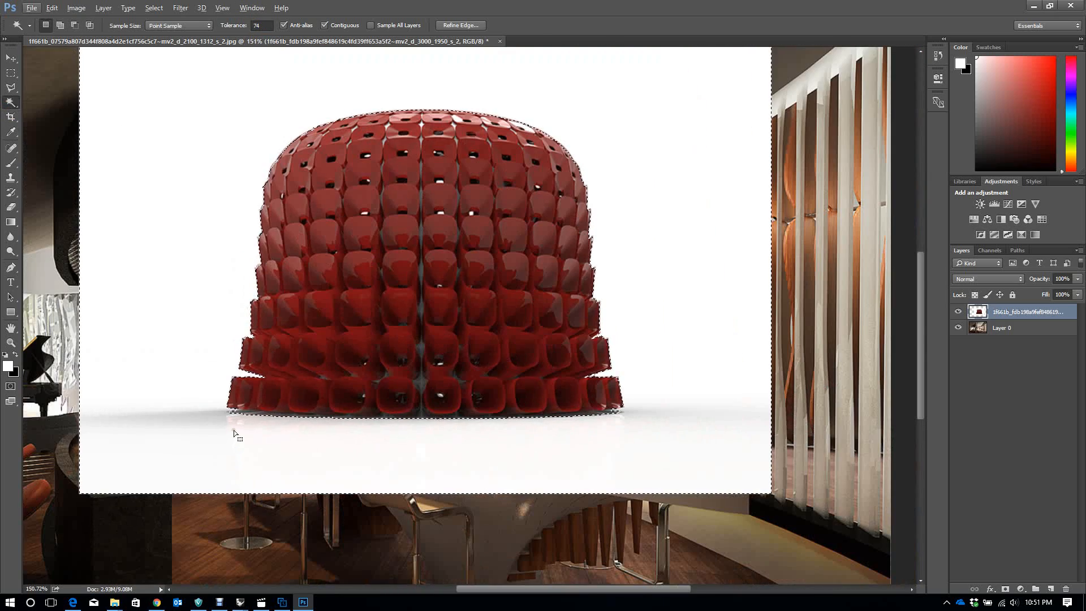
alt+scroll(339, 422, down, 3)
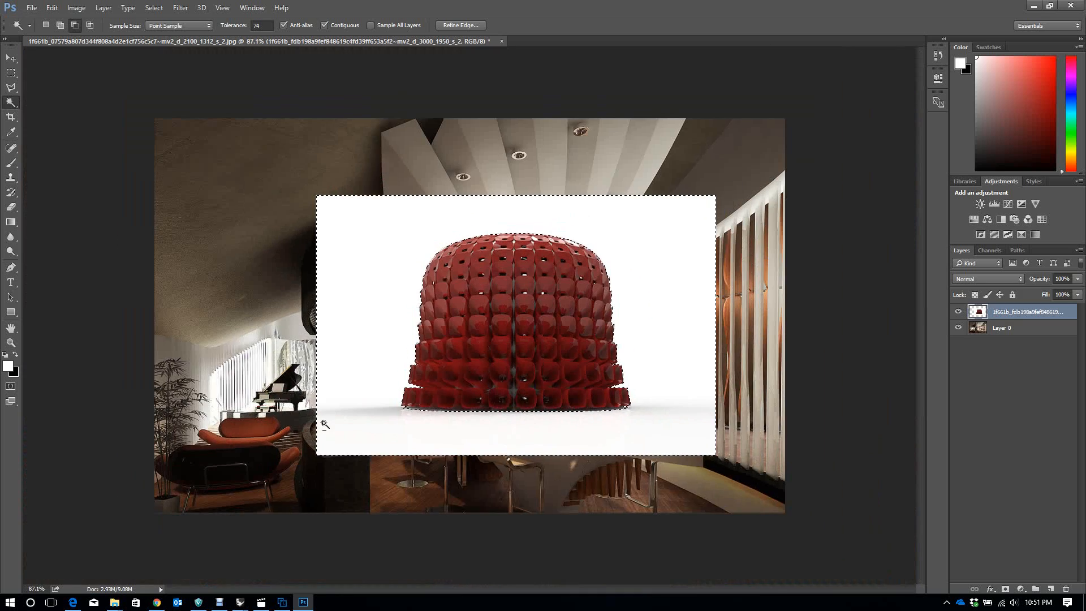
alt+scroll(391, 389, up, 2)
key(Delete)
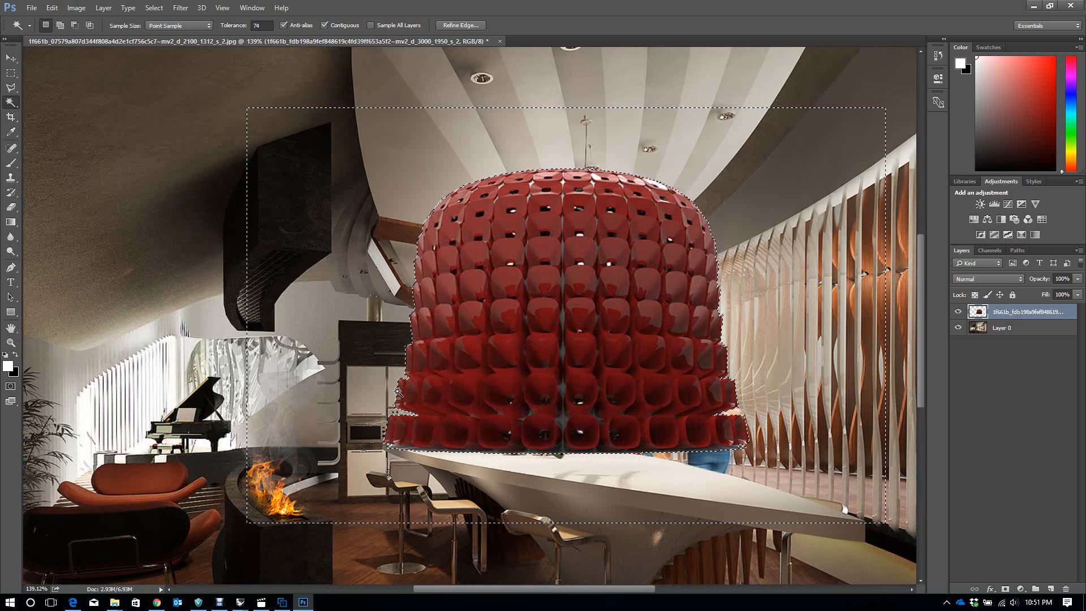
key(ctrl+d)
alt+scroll(480, 227, up, 4)
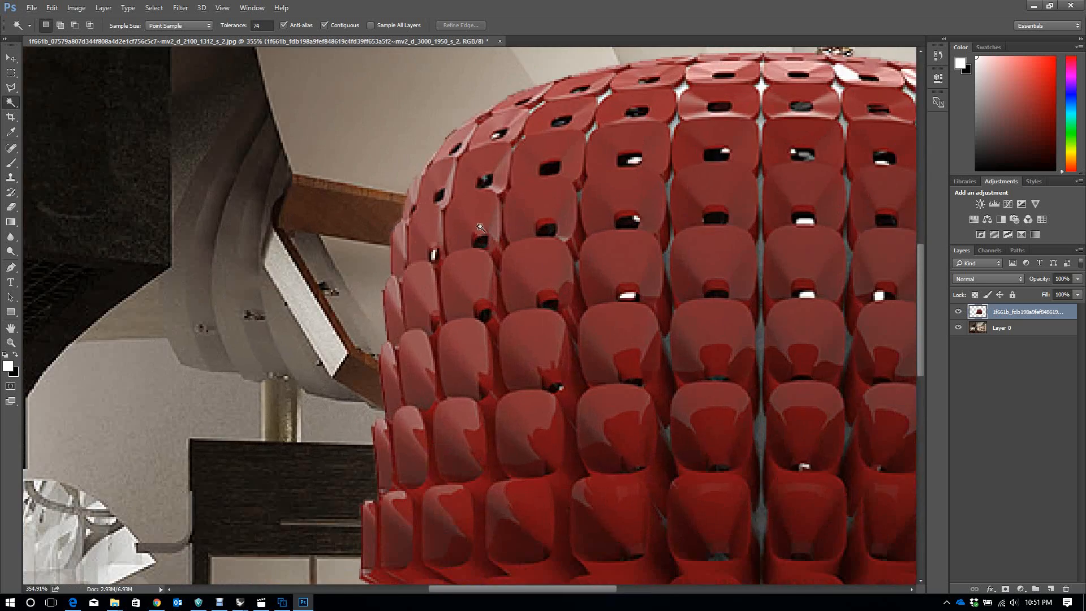
alt+scroll(480, 227, down, 3)
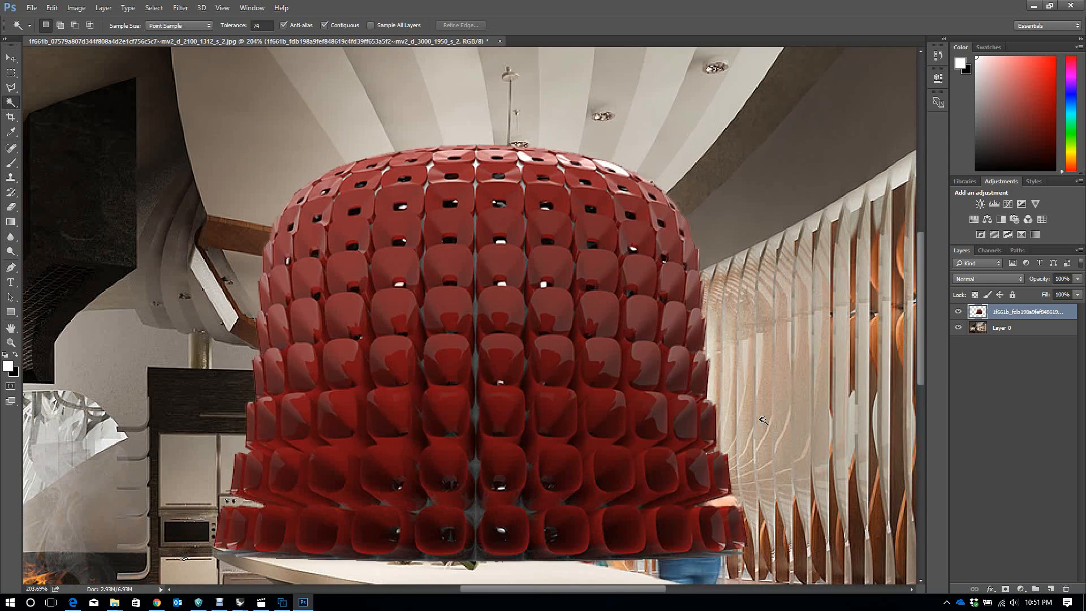
scroll(715, 448, down, 2)
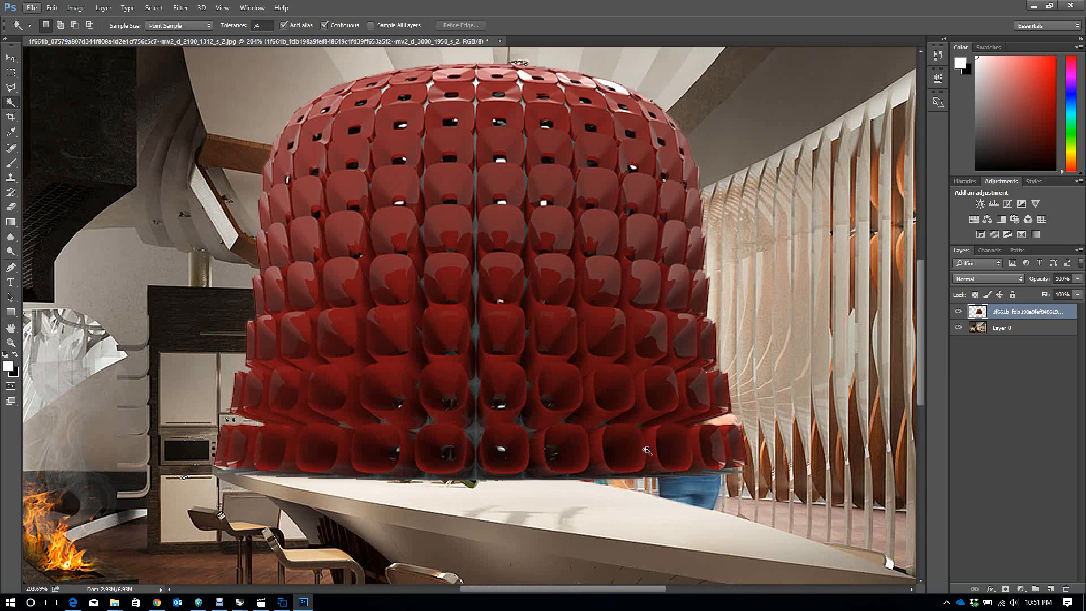
alt+scroll(613, 456, down, 2)
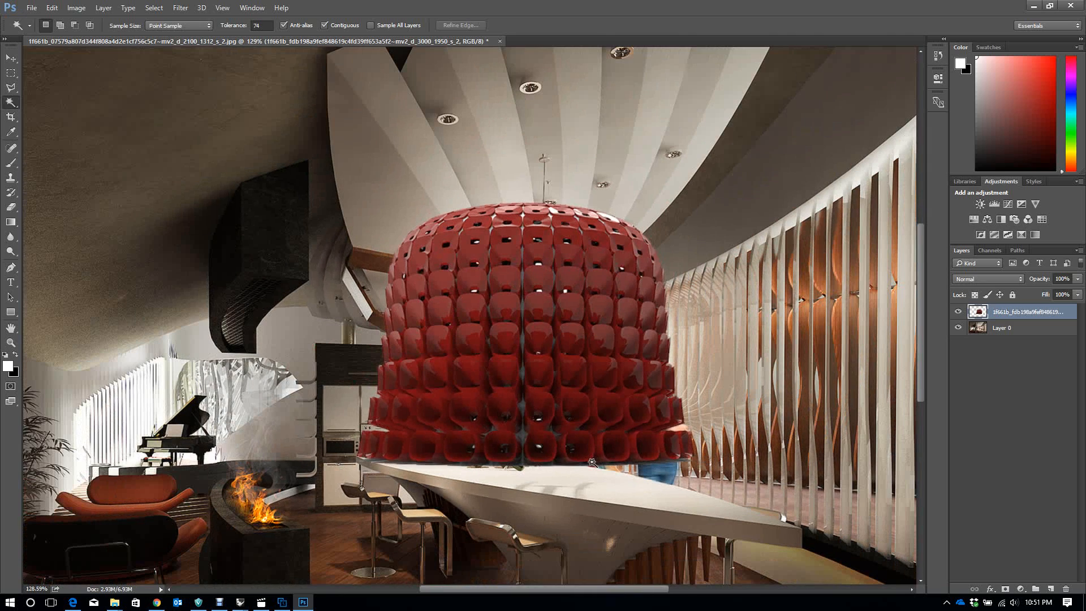
Step: Undo the deletion of the lampshade's white background and clear the Magic Wand selection
right_click(11, 103)
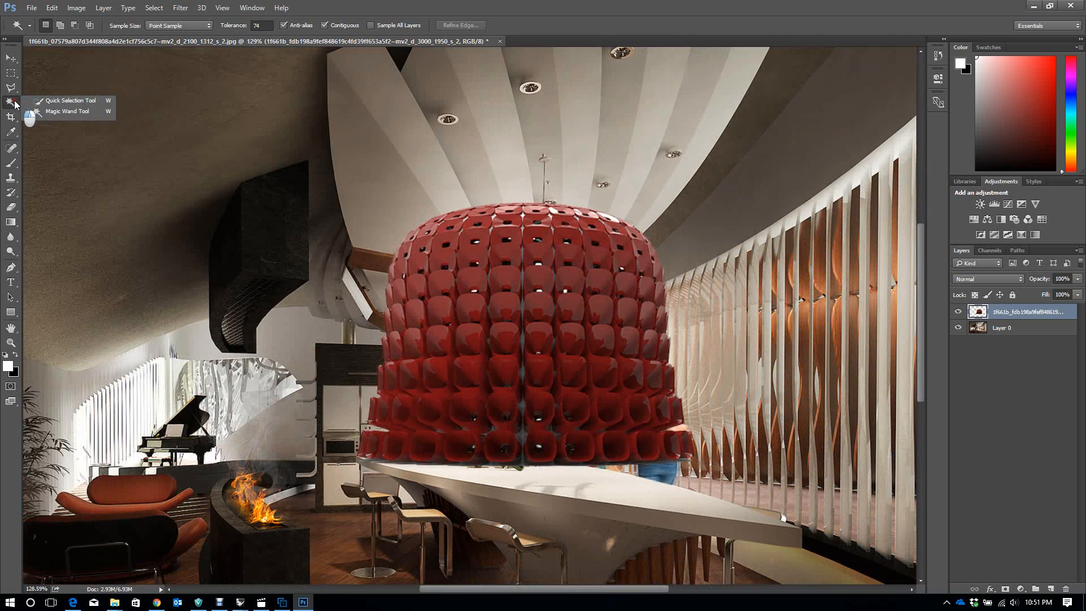
click(16, 104)
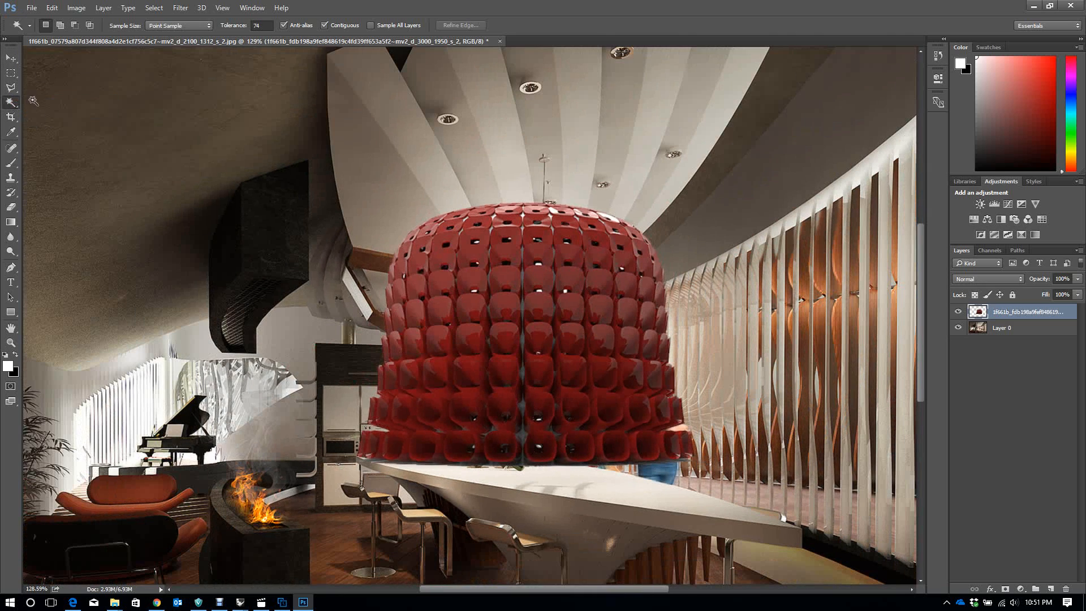
click(657, 202)
key(ctrl+z)
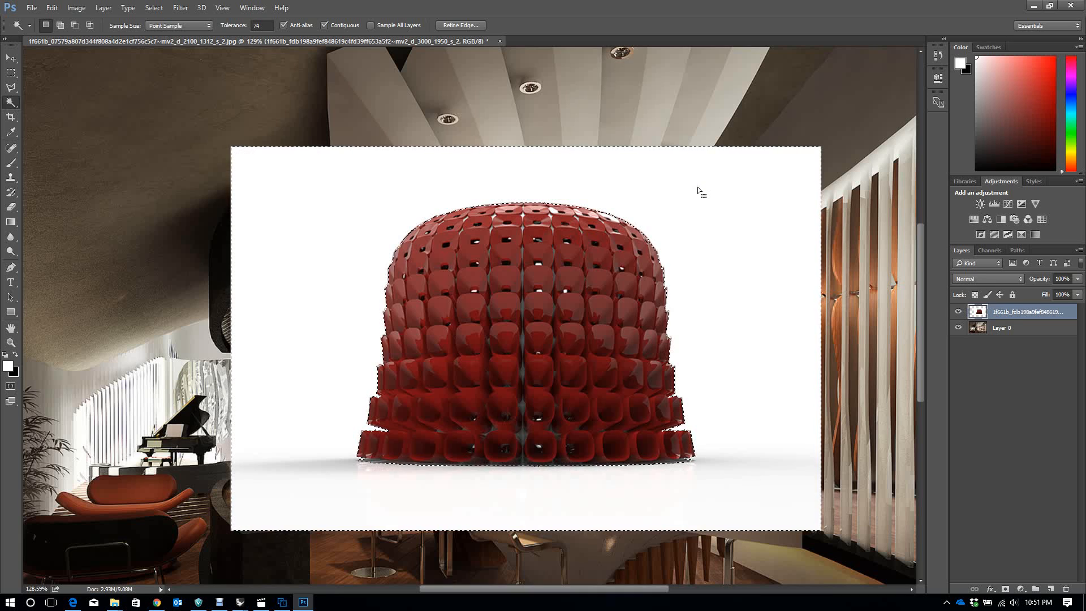
key(ctrl+d)
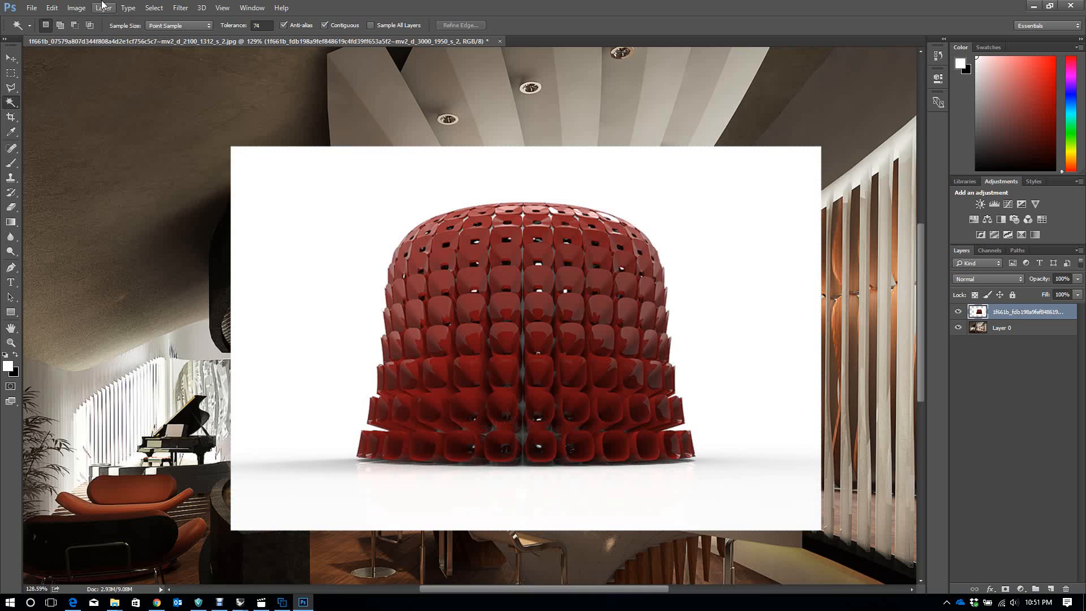
Step: Select the white background around the lampshade by Color Range, sampling the white and setting the fuzziness to 113
click(9, 58)
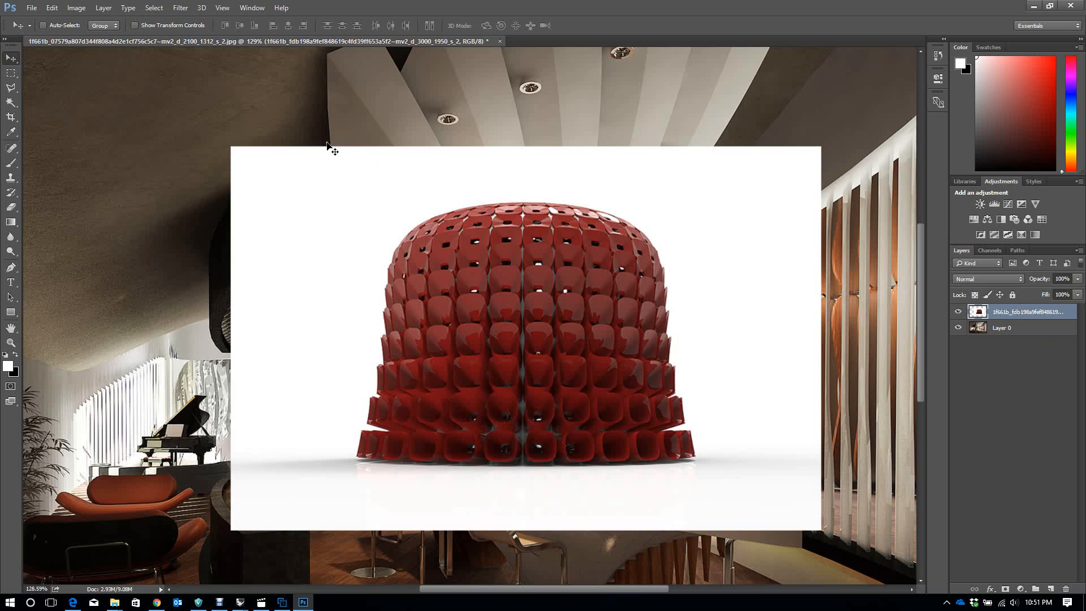
click(154, 8)
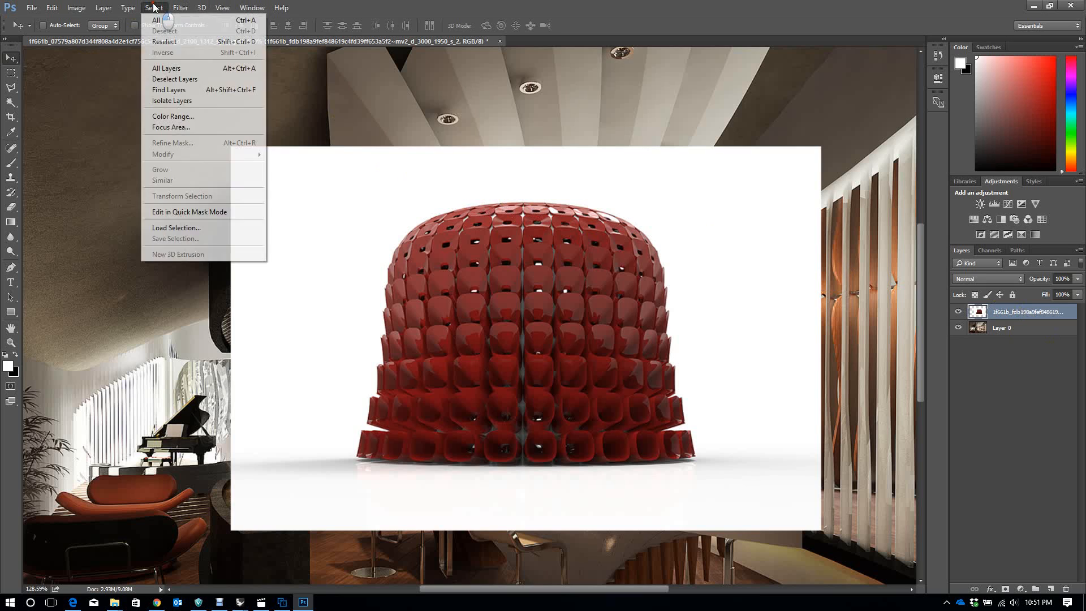
click(184, 119)
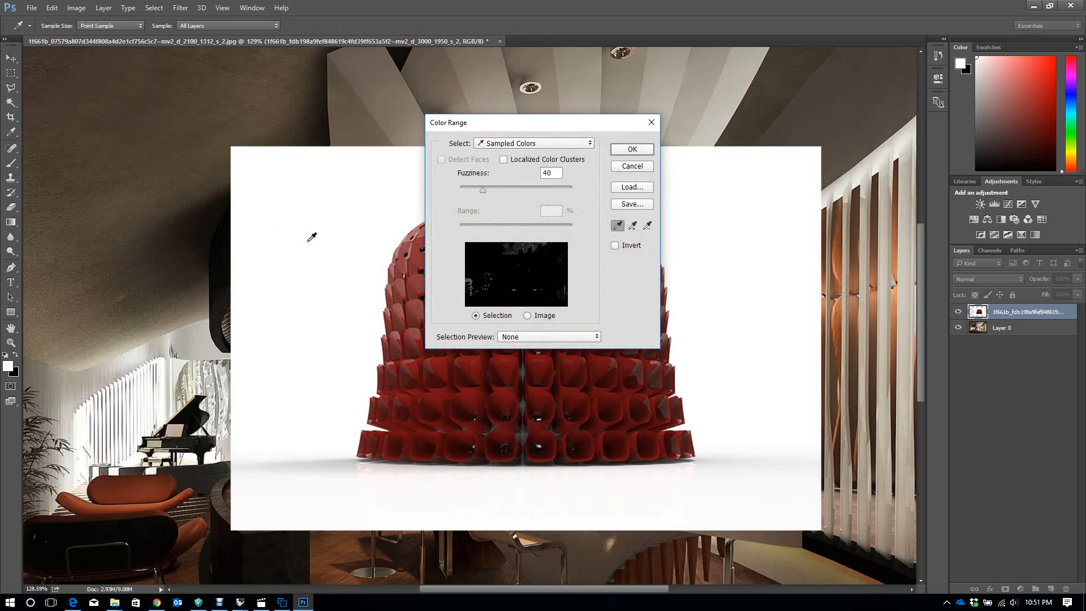
click(314, 209)
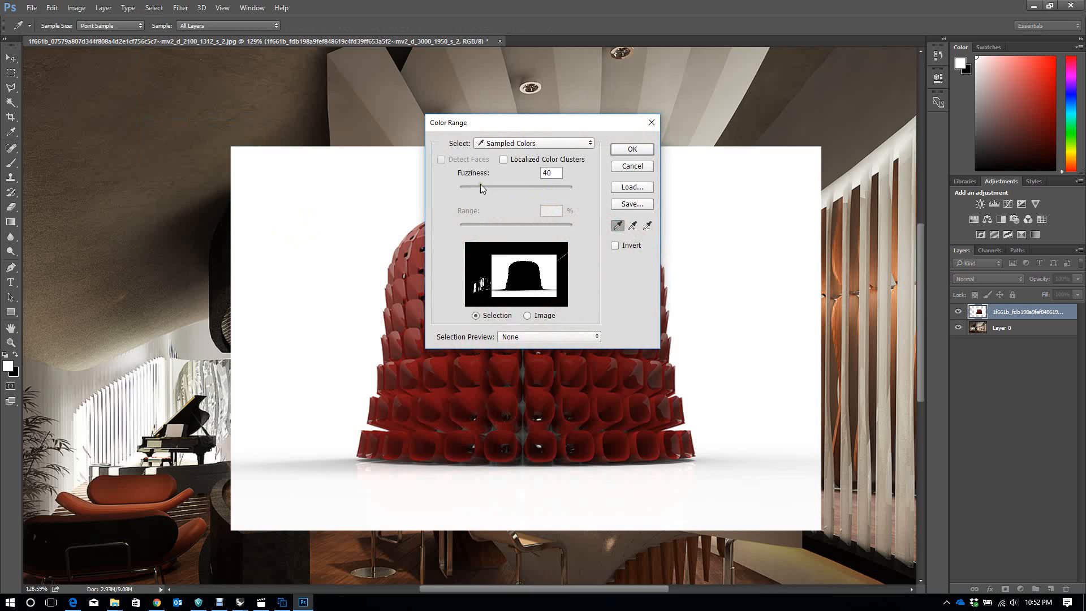
drag(486, 188, 524, 256)
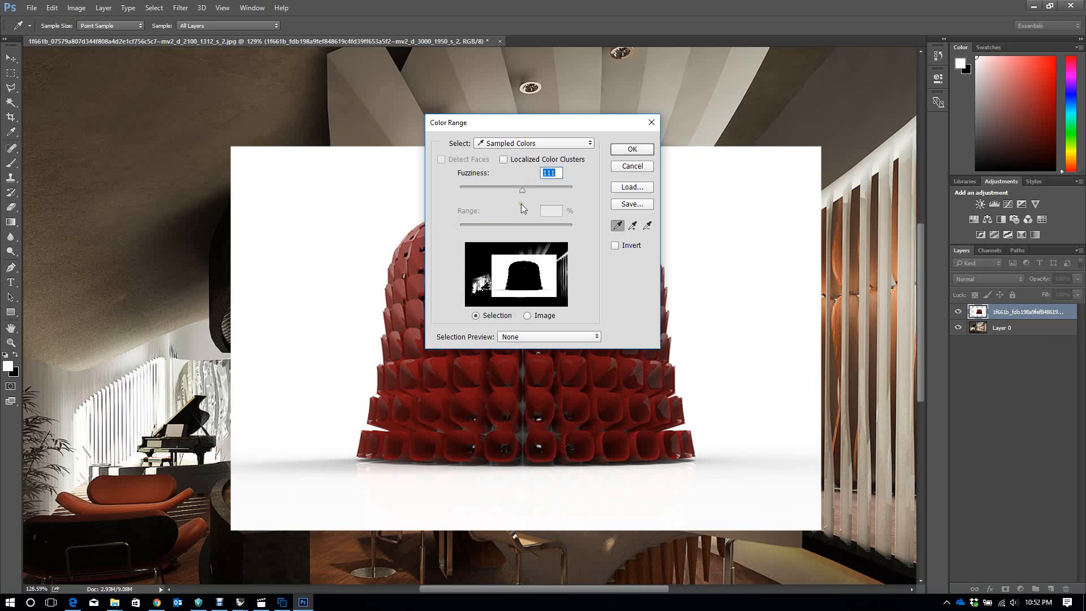
mouse_move(522, 190)
mouse_down()
mouse_move(561, 192)
mouse_move(516, 191)
mouse_up()
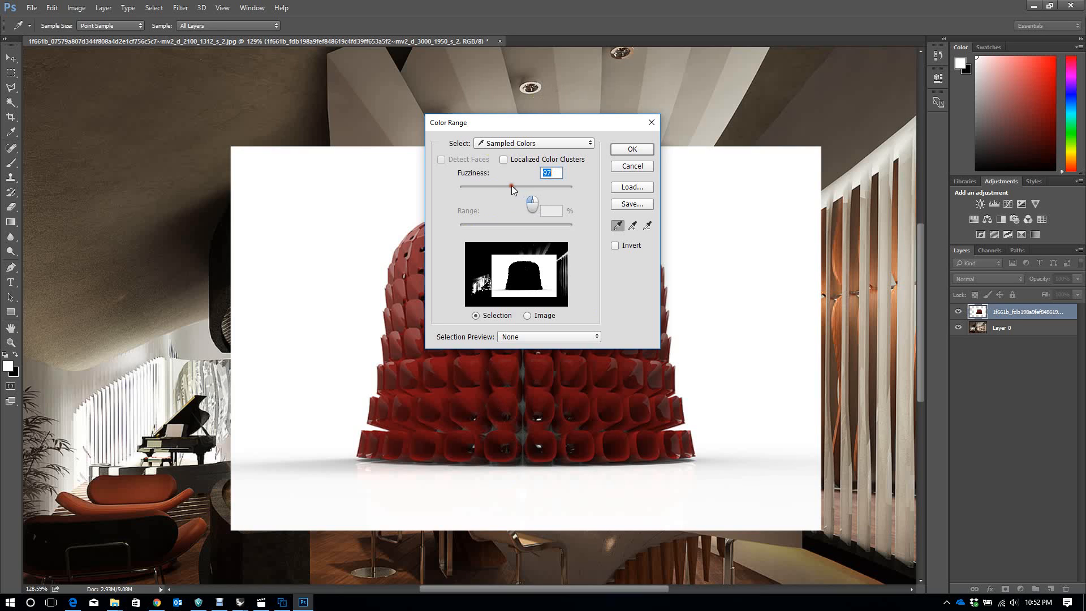
mouse_move(511, 186)
mouse_down()
mouse_move(487, 187)
mouse_move(524, 198)
mouse_up()
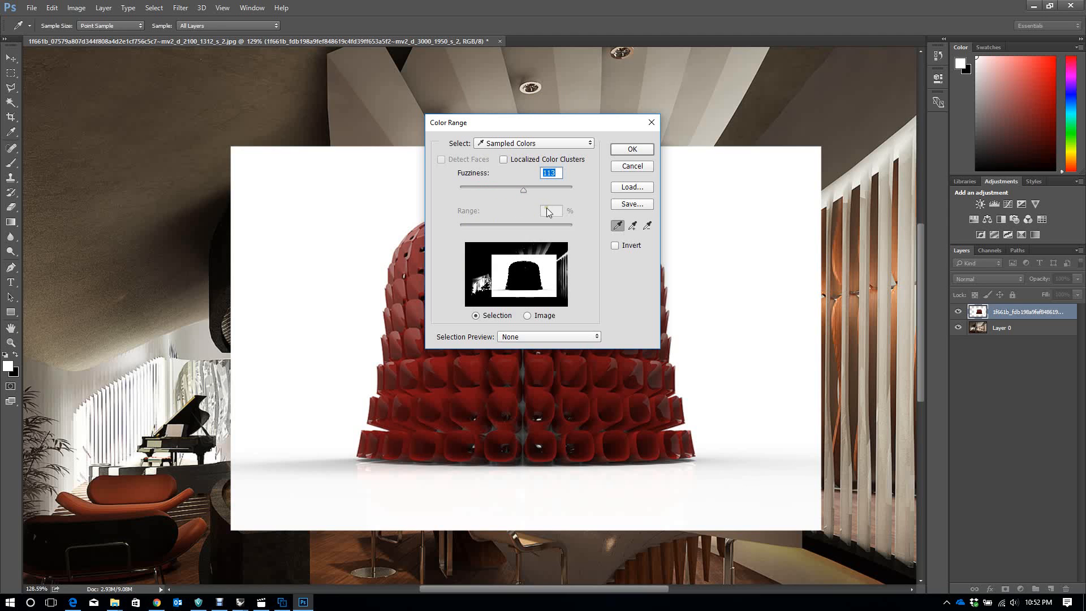
click(633, 150)
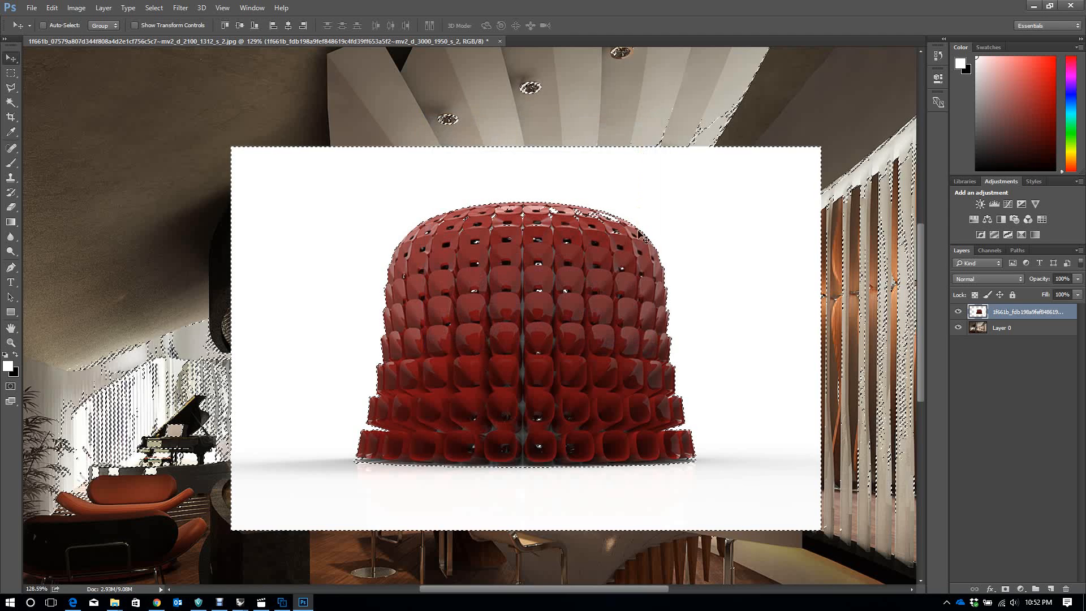
Step: Delete the selected white background from the lampshade layer, clear the selection and check the cut-out's edges
key(v)
scroll(601, 412, up, 3)
scroll(601, 411, up, 2)
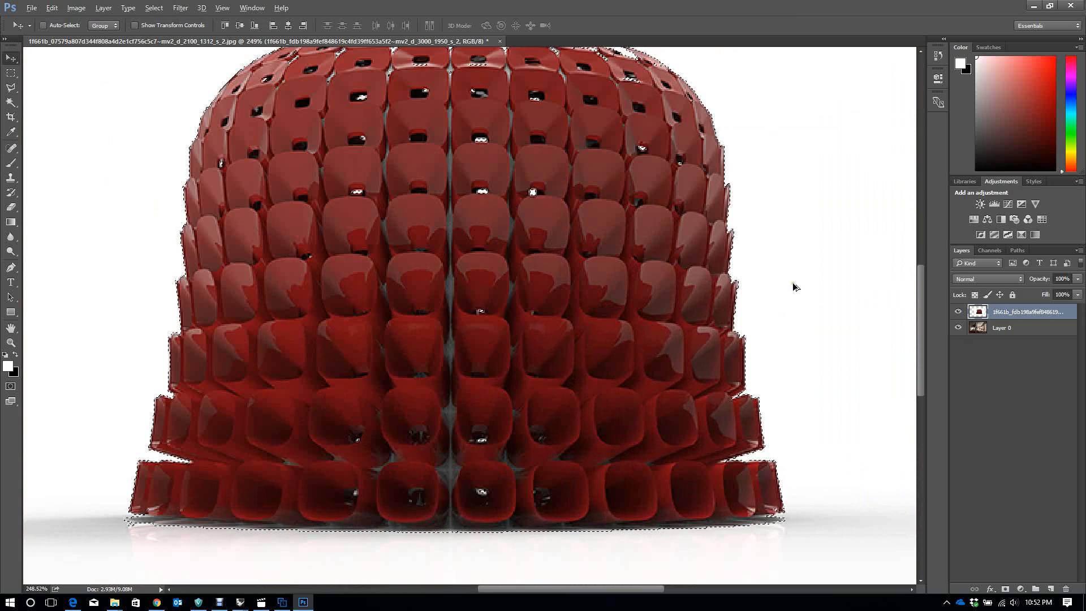
scroll(771, 245, up, 4)
scroll(704, 219, down, 5)
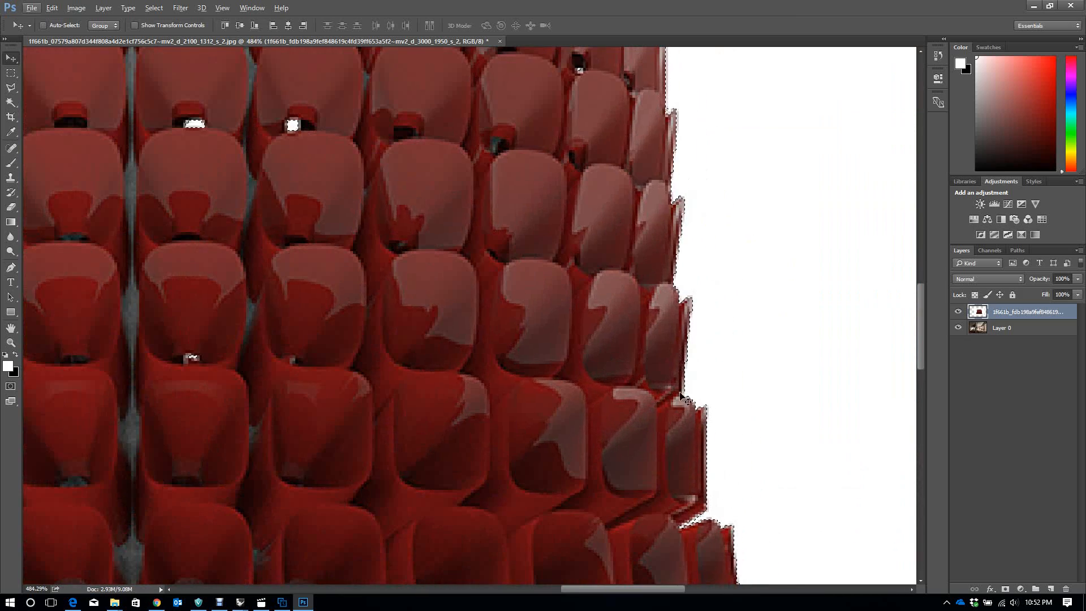
scroll(522, 388, down, 2)
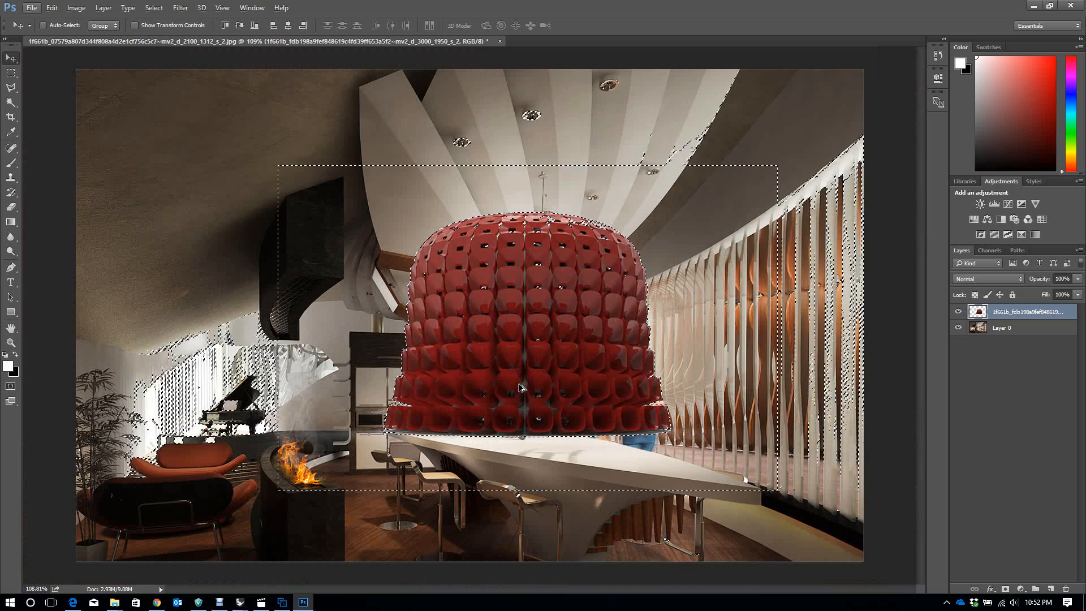
key(ctrl)
key(ctrl+d)
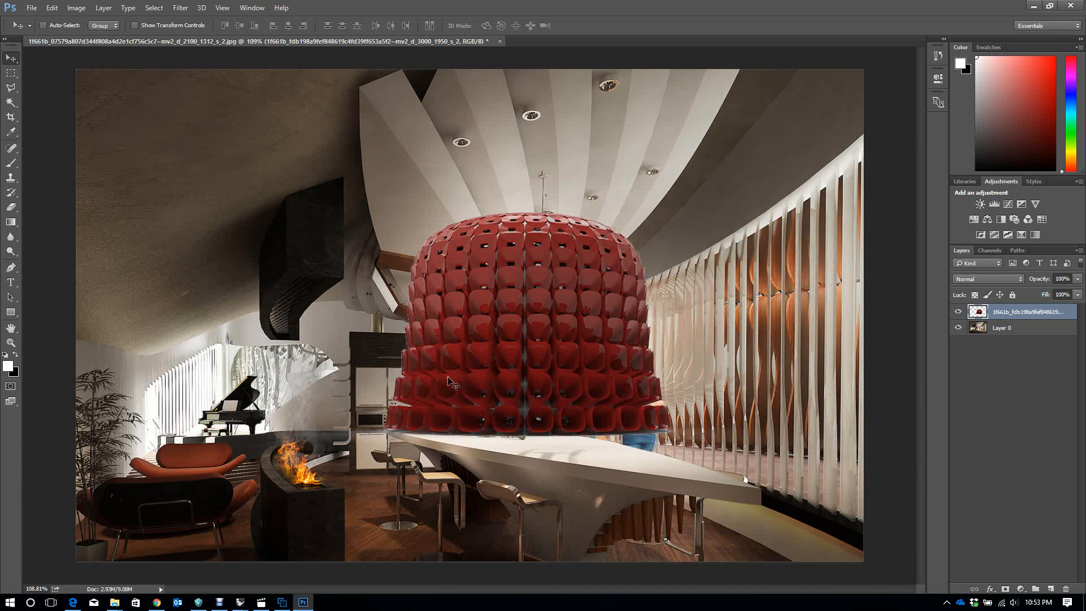
scroll(450, 373, up, 3)
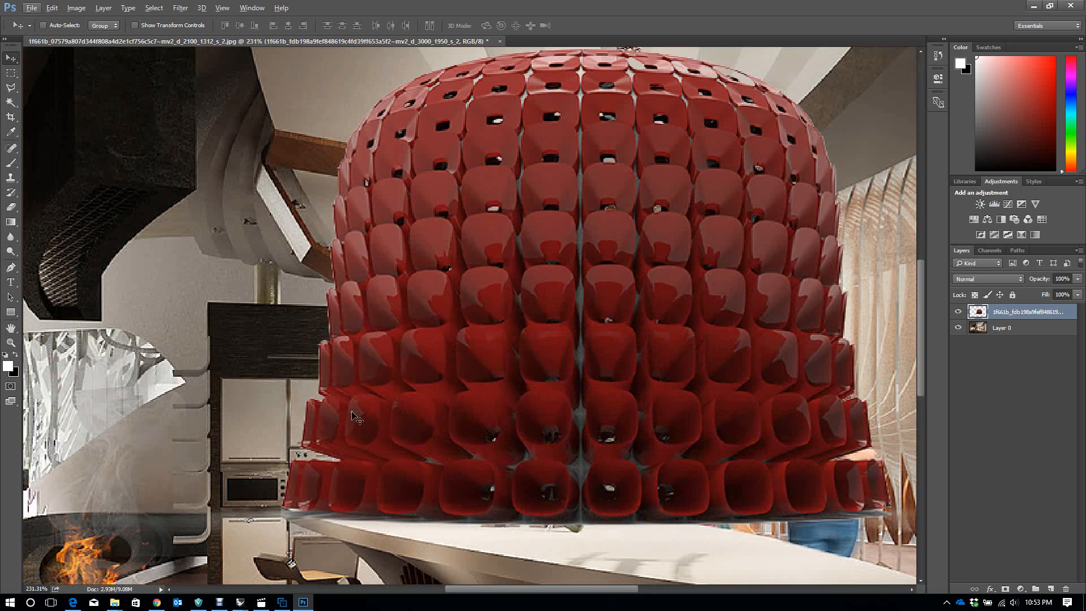
scroll(357, 421, down, 2)
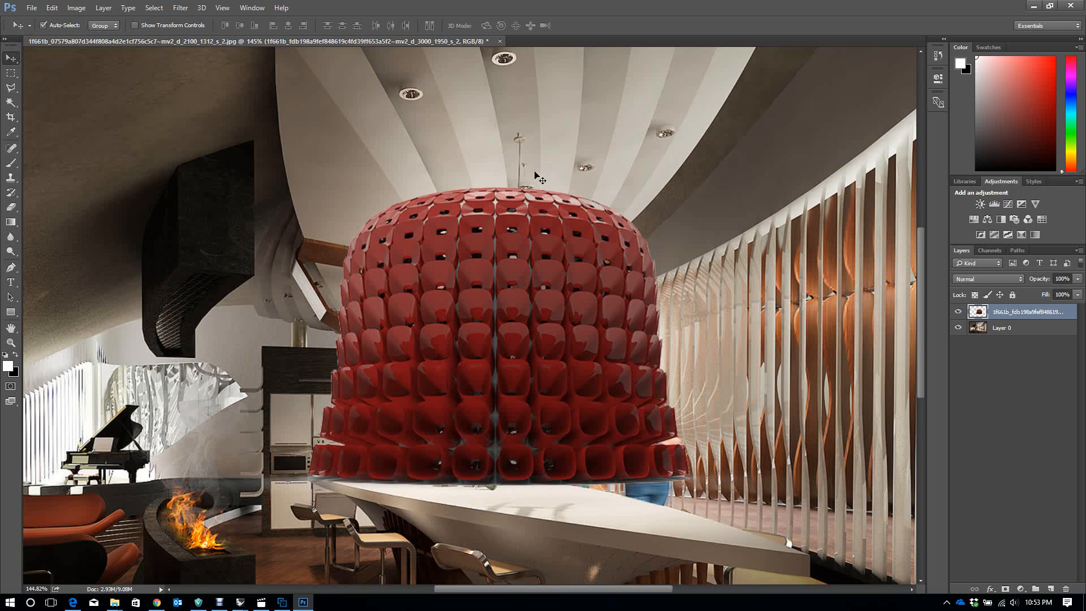
Step: Scale the lampshade down to about 32% and place it at the end of the hanging cord above the kitchen counter
key(ctrl)
key(ctrl)
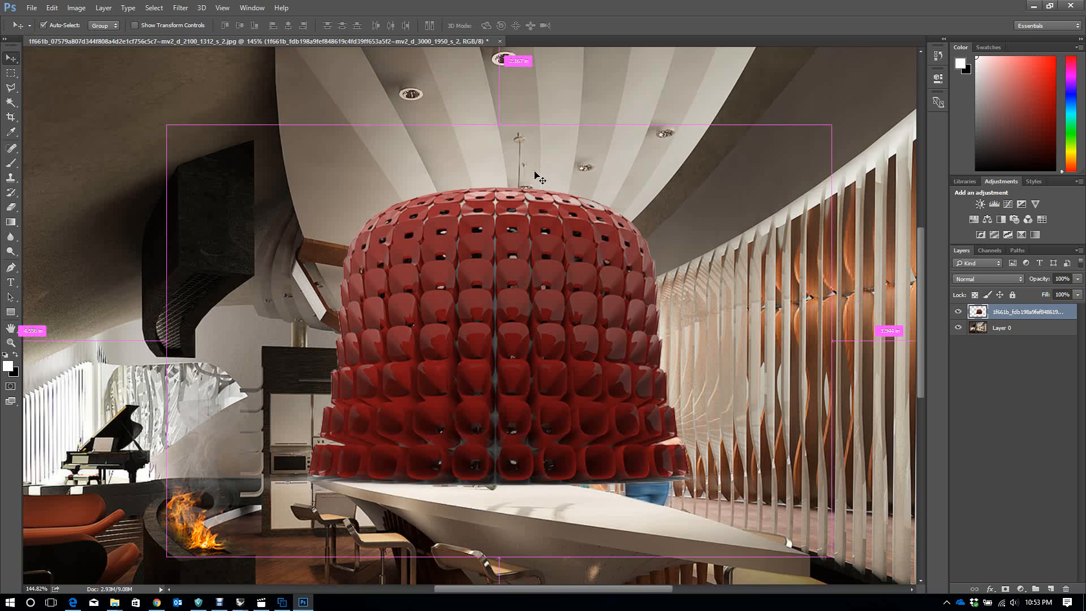
key(ctrl+t)
key(ctrl+0)
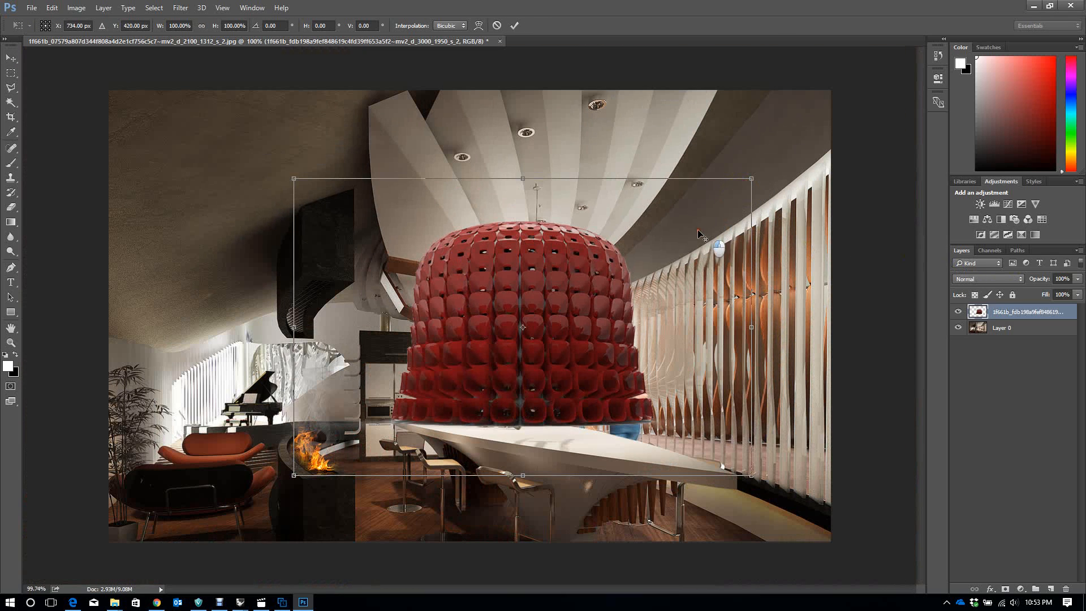
drag(750, 182, 596, 282)
scroll(544, 343, up, 2)
scroll(545, 342, up, 2)
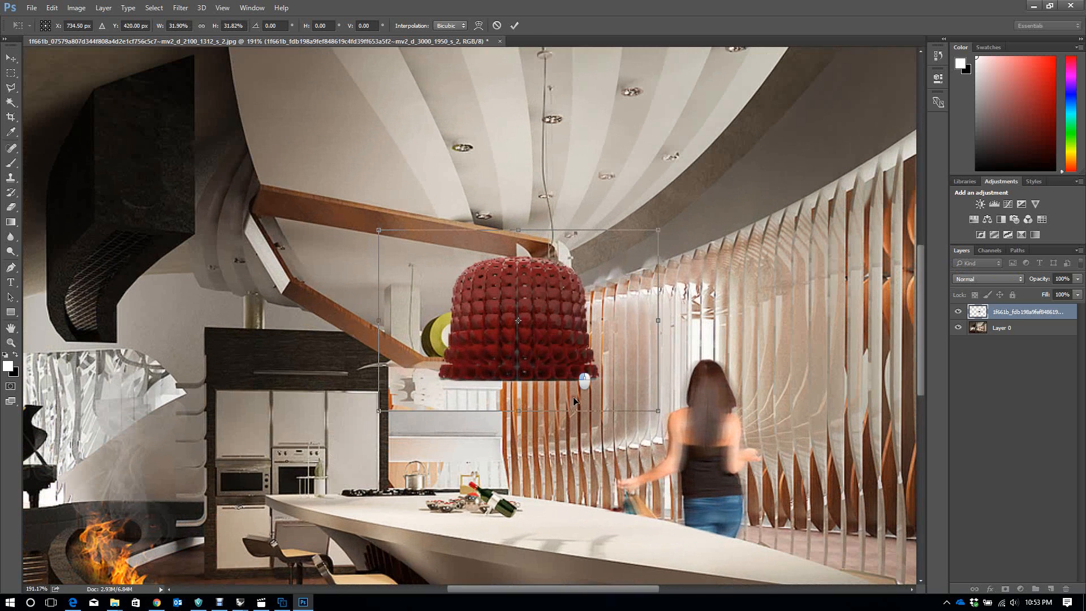
drag(548, 384, 589, 342)
key(Return)
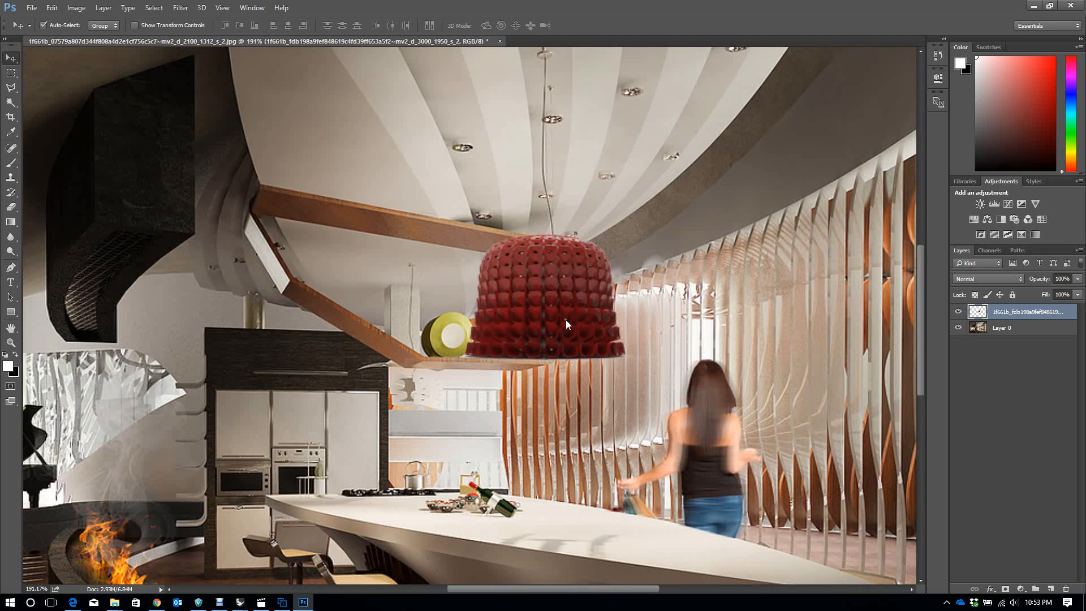
Step: Try out successive blend modes such as Linear Burn, Color Dodge, Hard Light and Saturation on the lampshade layer, and restore Normal
scroll(565, 321, down, 4)
scroll(635, 352, up, 4)
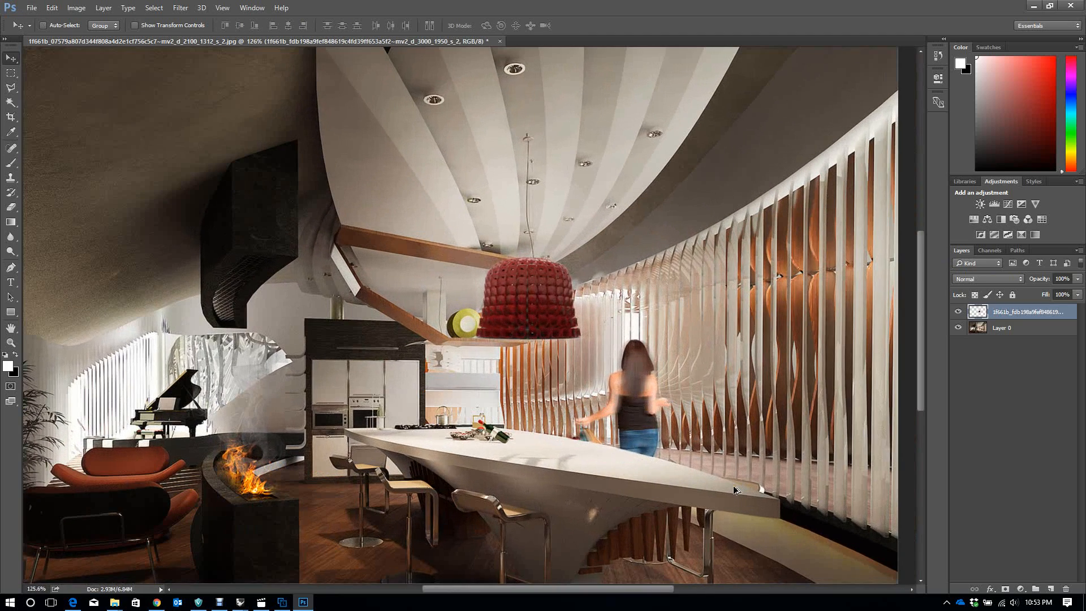
scroll(734, 485, down, 2)
scroll(736, 487, up, 1)
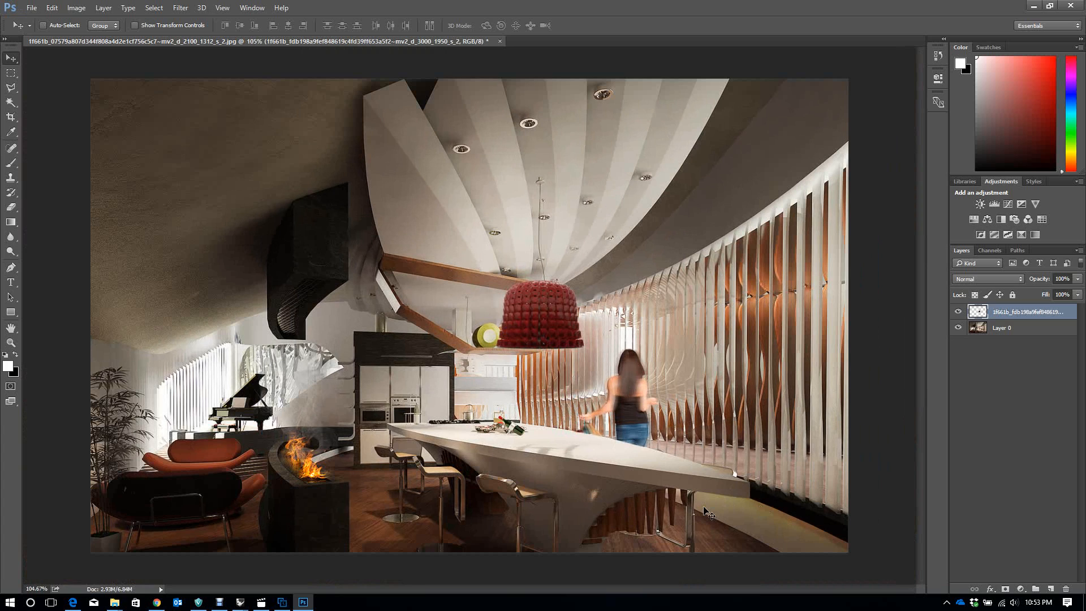
click(985, 279)
click(984, 278)
key(Down)
key(Down)
key(Down)
key(Down)
key(Down)
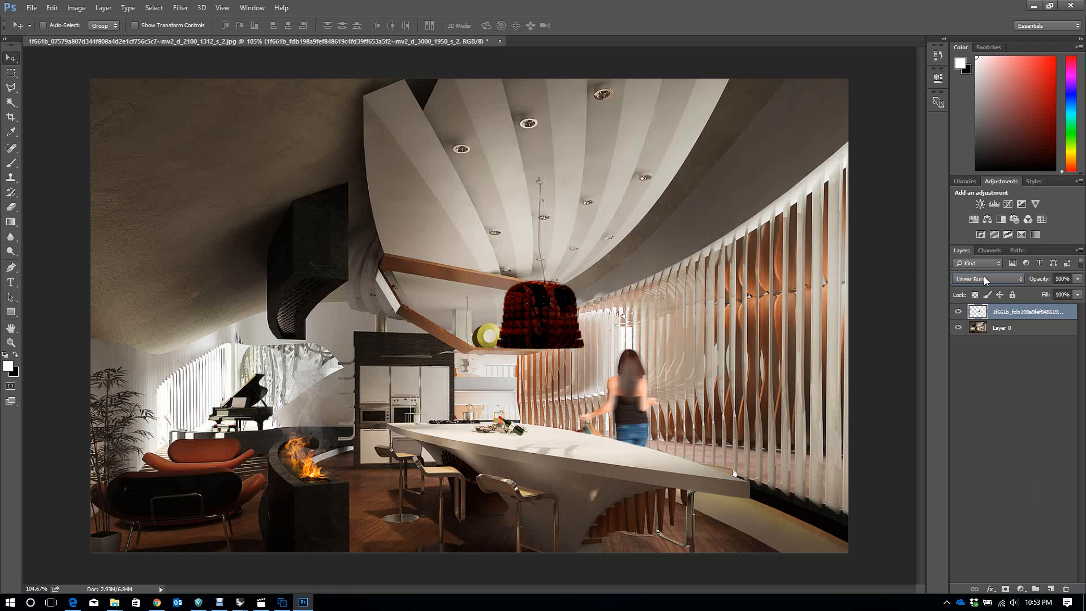
key(Down)
key(Down)
key(Down)
key(Down)
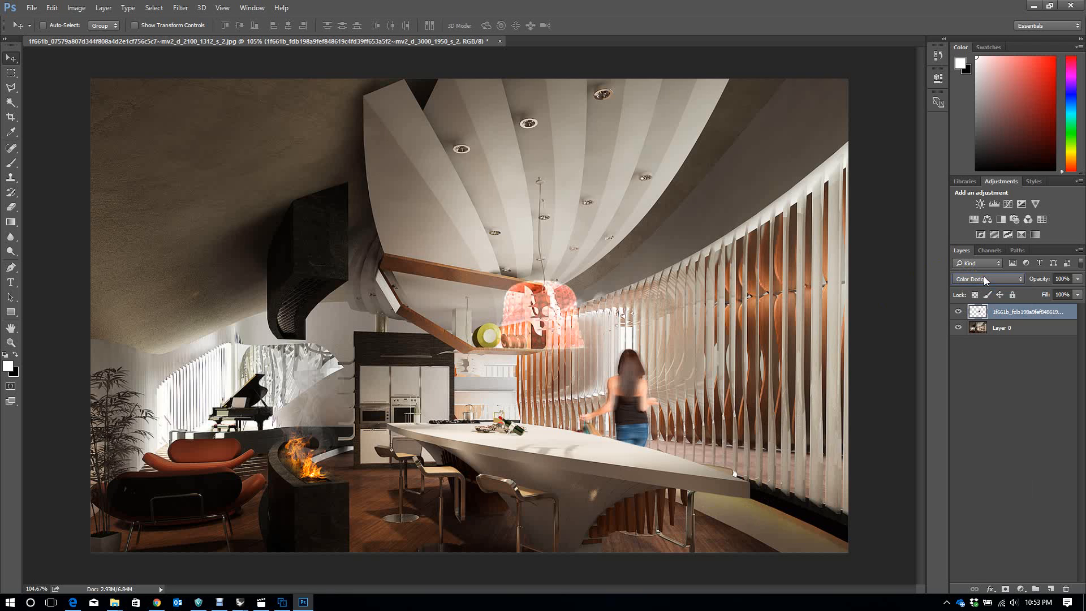
key(Down)
key(Down)
key(Down)
key(Down)
key(Down)
key(Down)
key(Down)
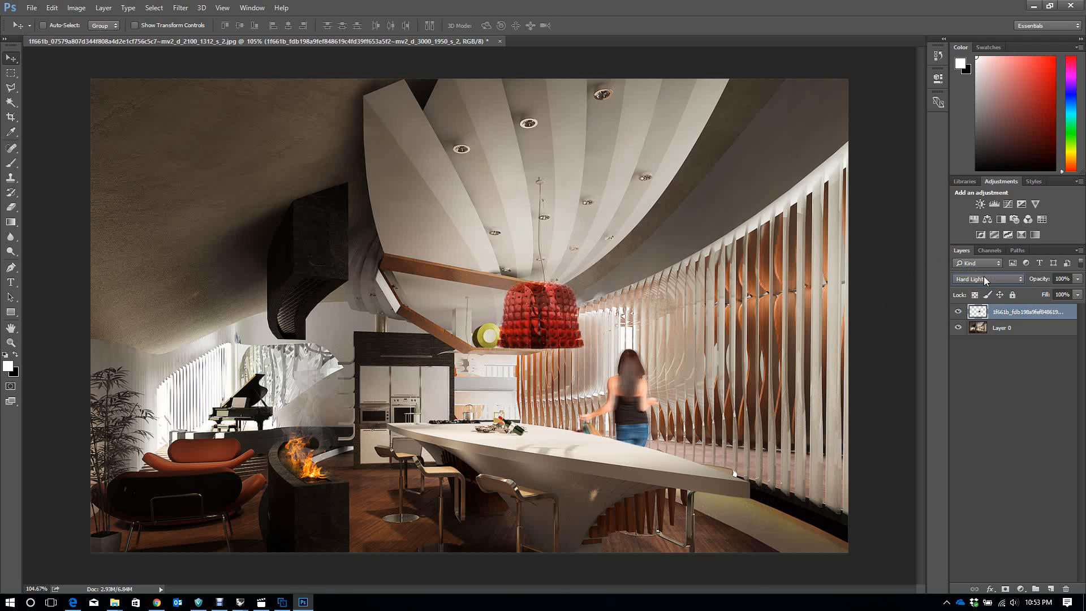
key(Down)
key(Down)
key(Down)
key(Down)
key(Down)
key(Down)
key(Down)
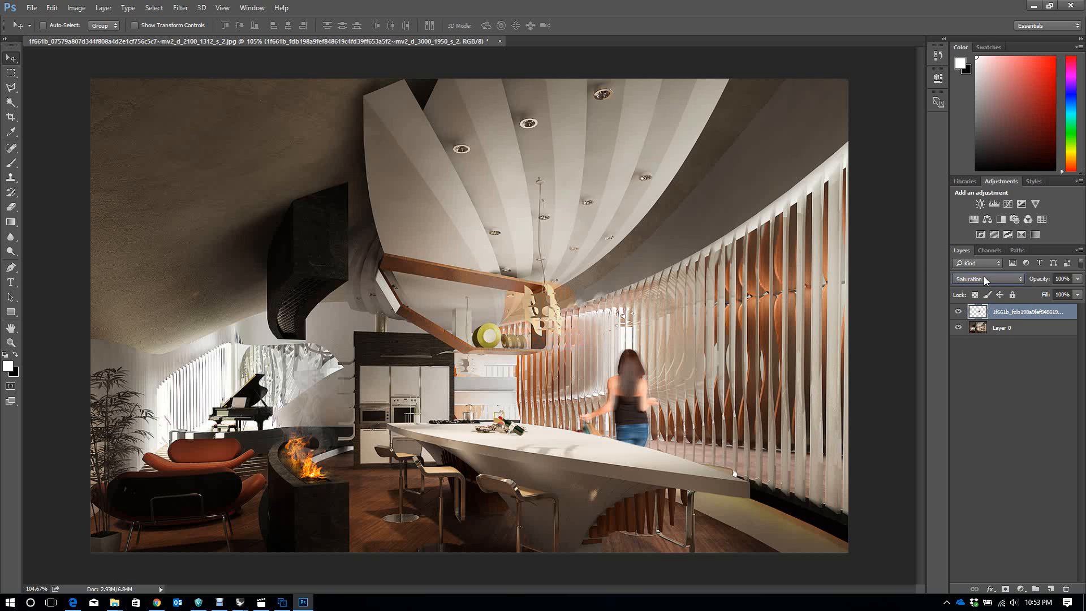
click(983, 276)
click(985, 290)
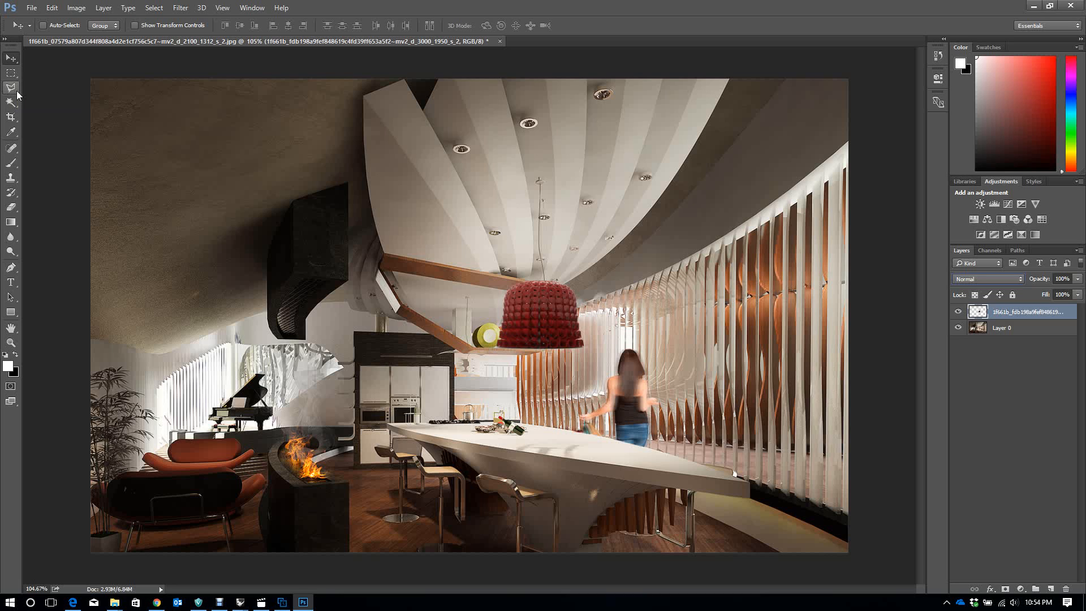
click(10, 73)
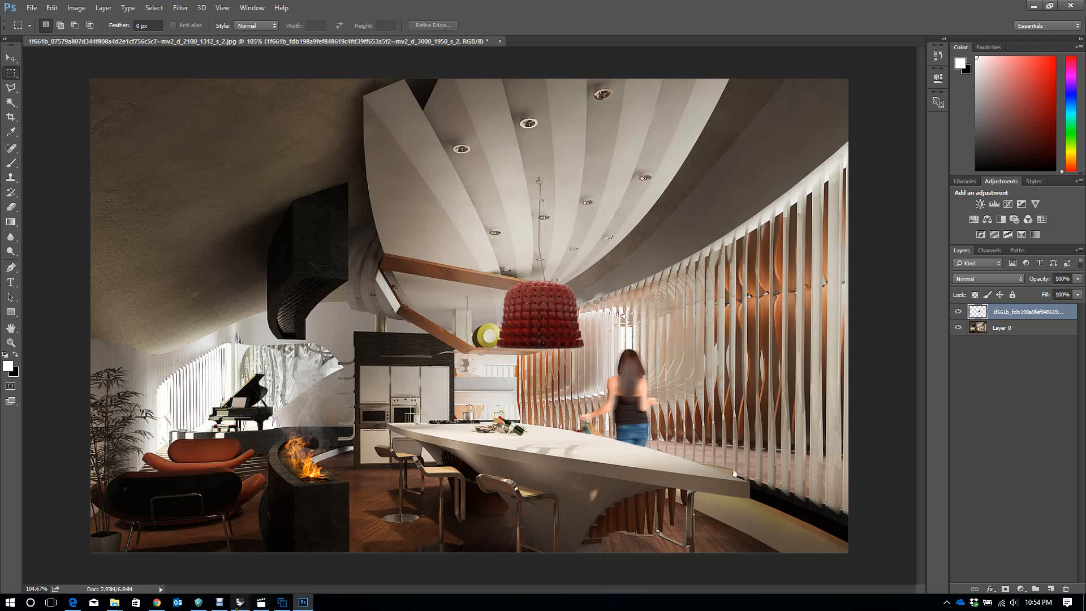
click(219, 603)
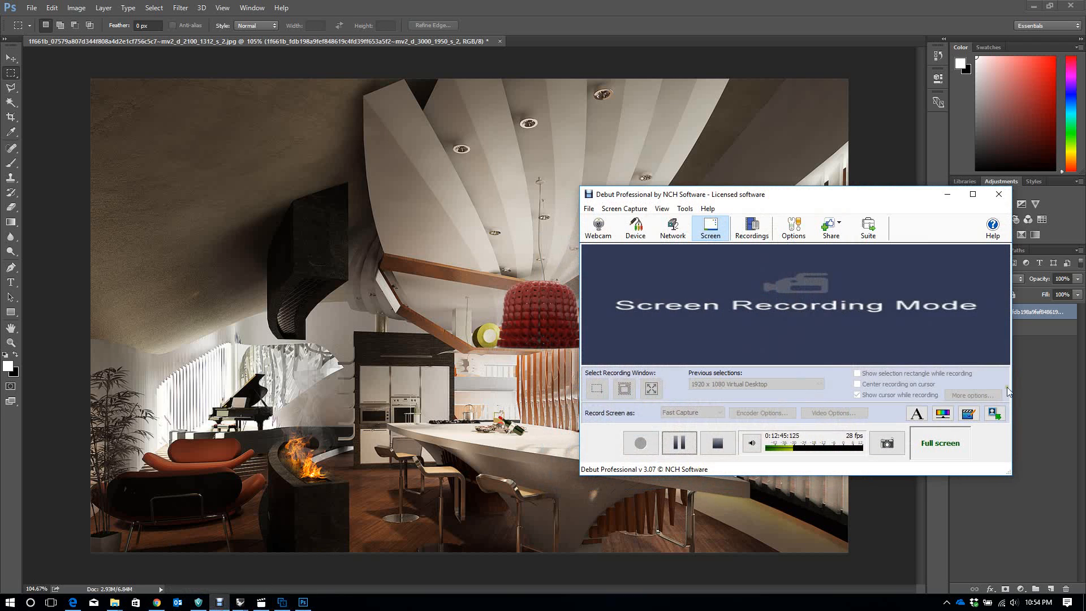